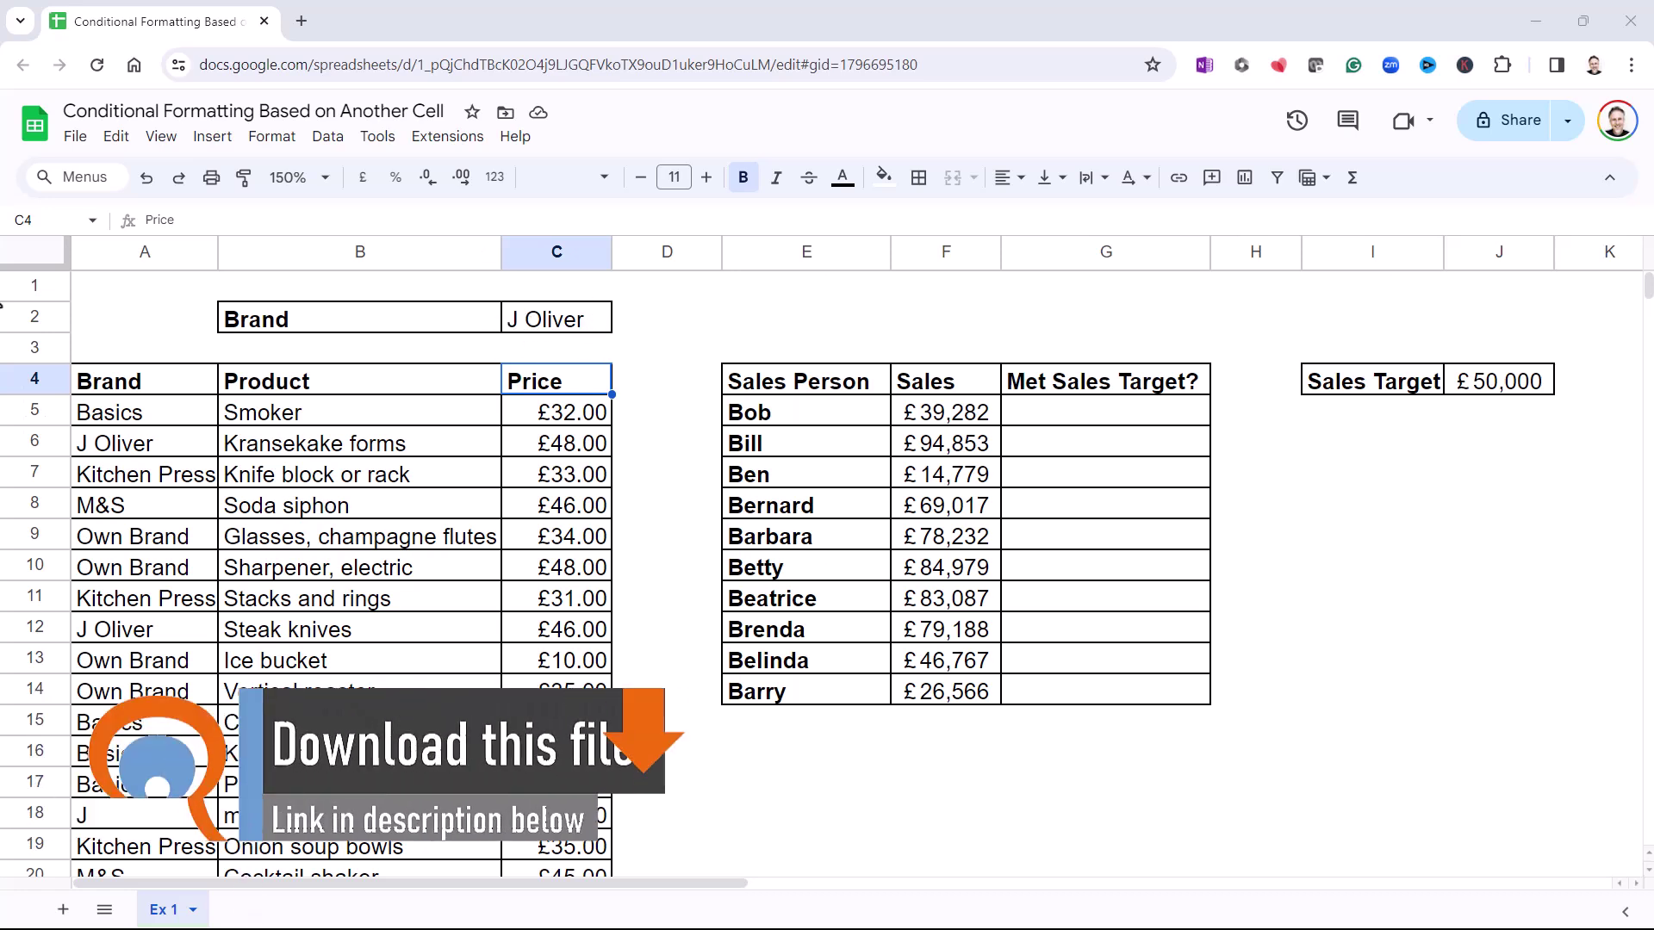
Start a conditional formatting rule for the Brand column and set its range to A5:A45.
{"action": "left_click", "coordinate": [143, 417]}
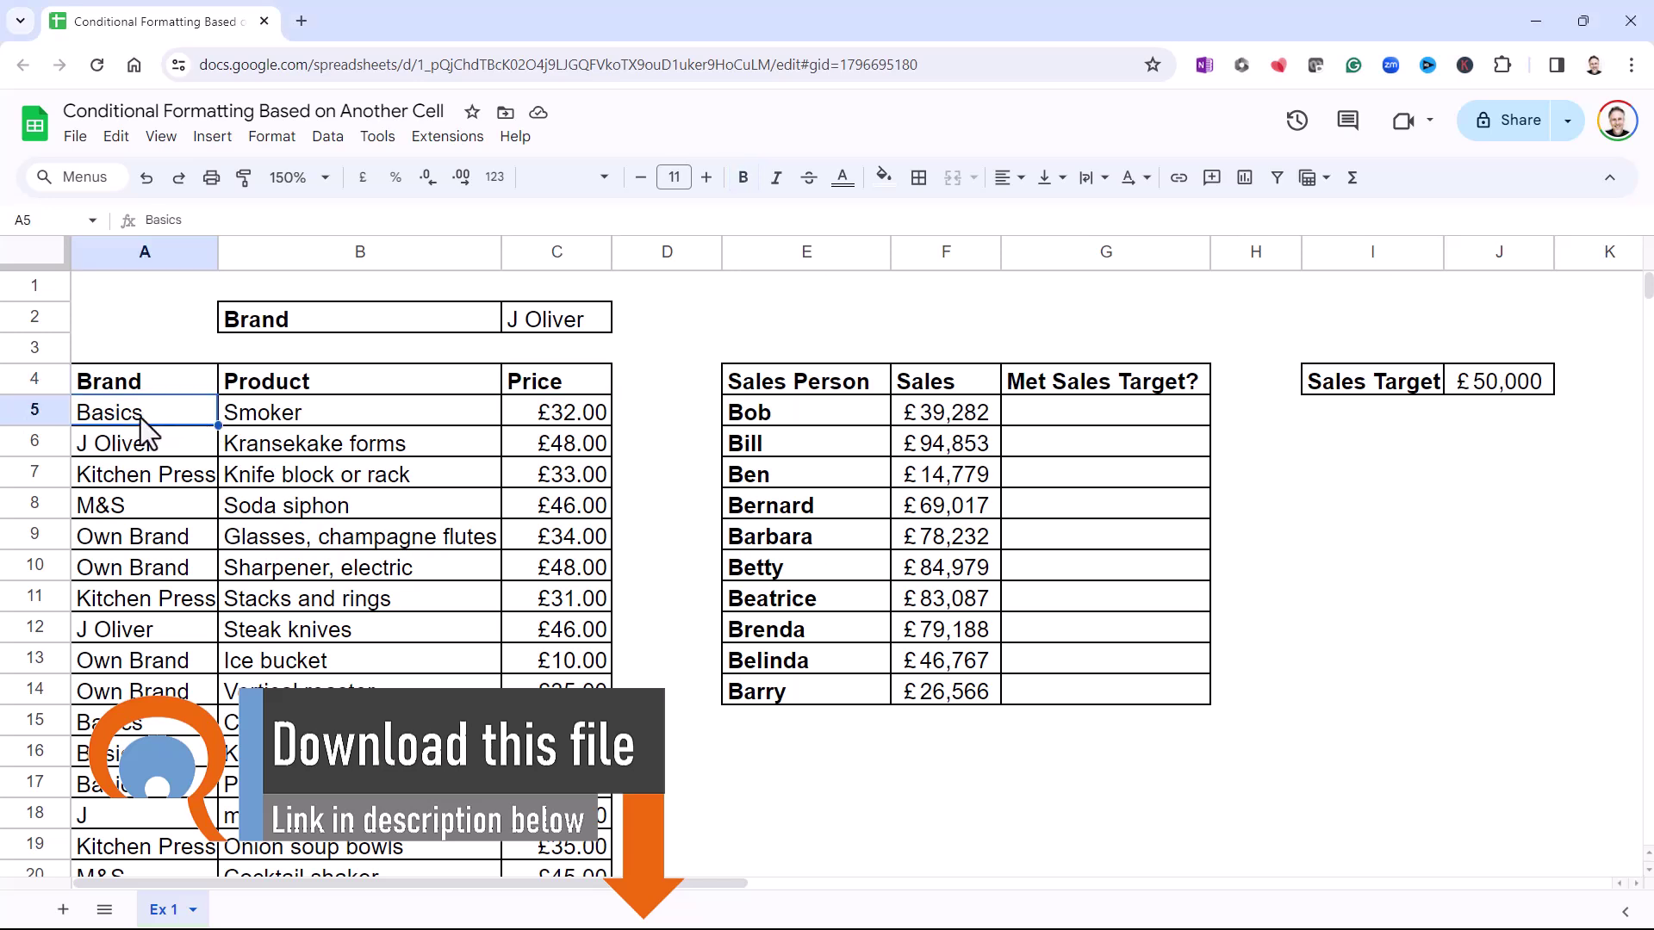
{"action": "left_click", "coordinate": [269, 138]}
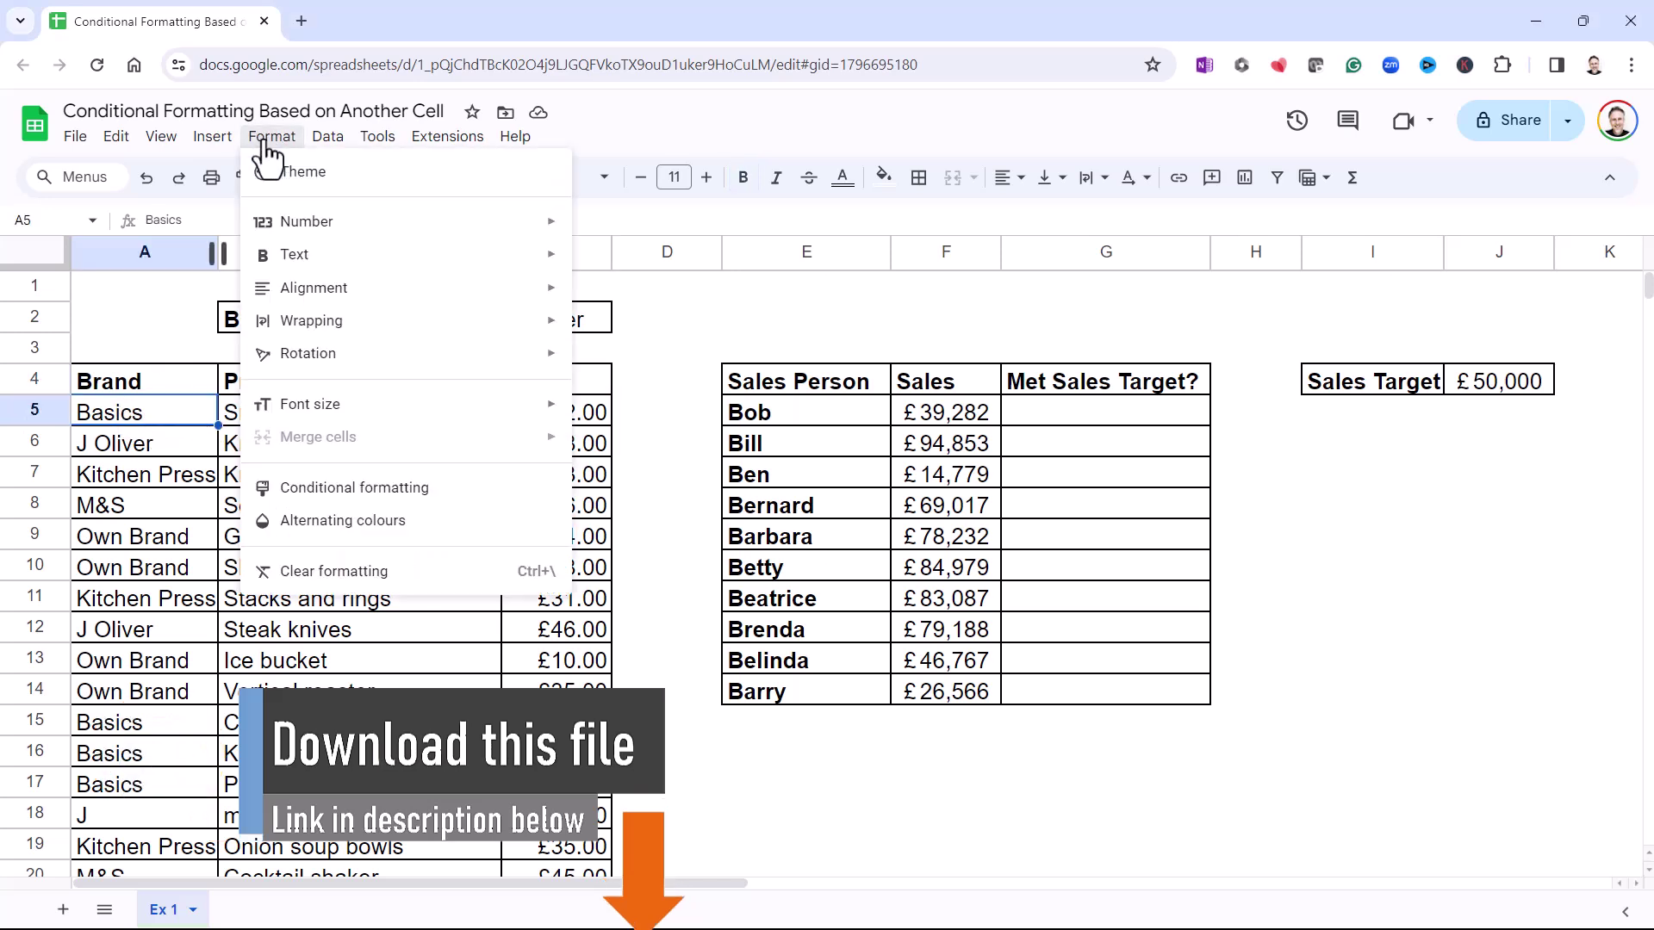
{"action": "left_click", "coordinate": [371, 491]}
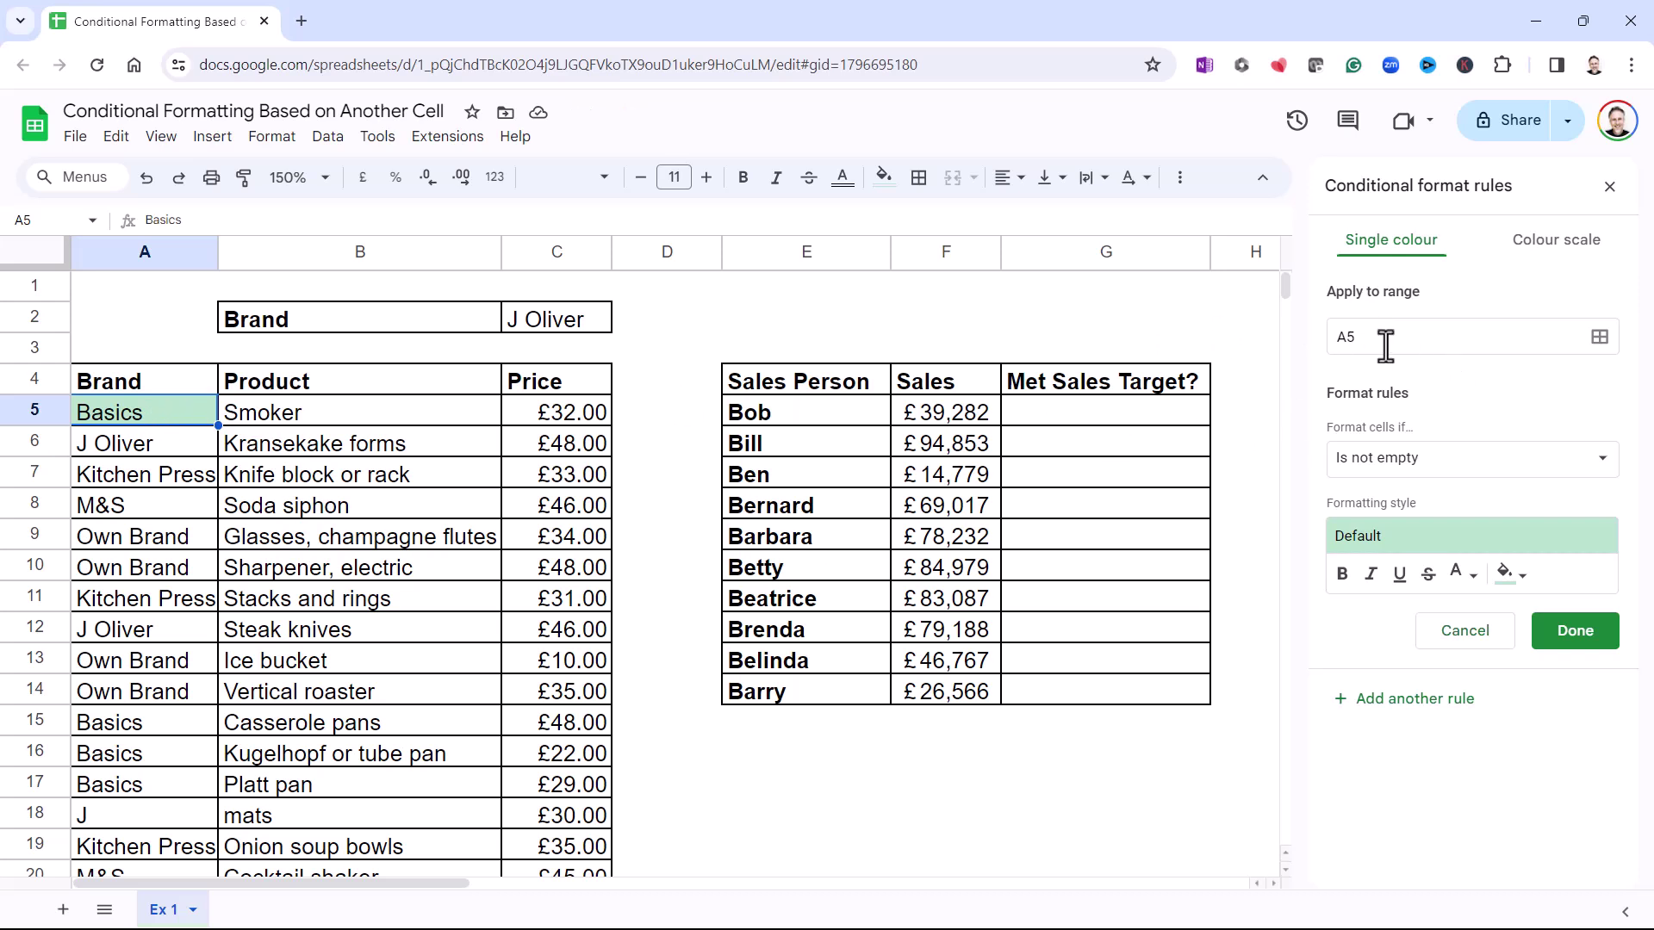
{"action": "mouse_move", "coordinate": [1287, 285]}
{"action": "left_mouse_down"}
{"action": "mouse_move", "coordinate": [1284, 350]}
{"action": "mouse_move", "coordinate": [1279, 301]}
{"action": "left_mouse_up"}
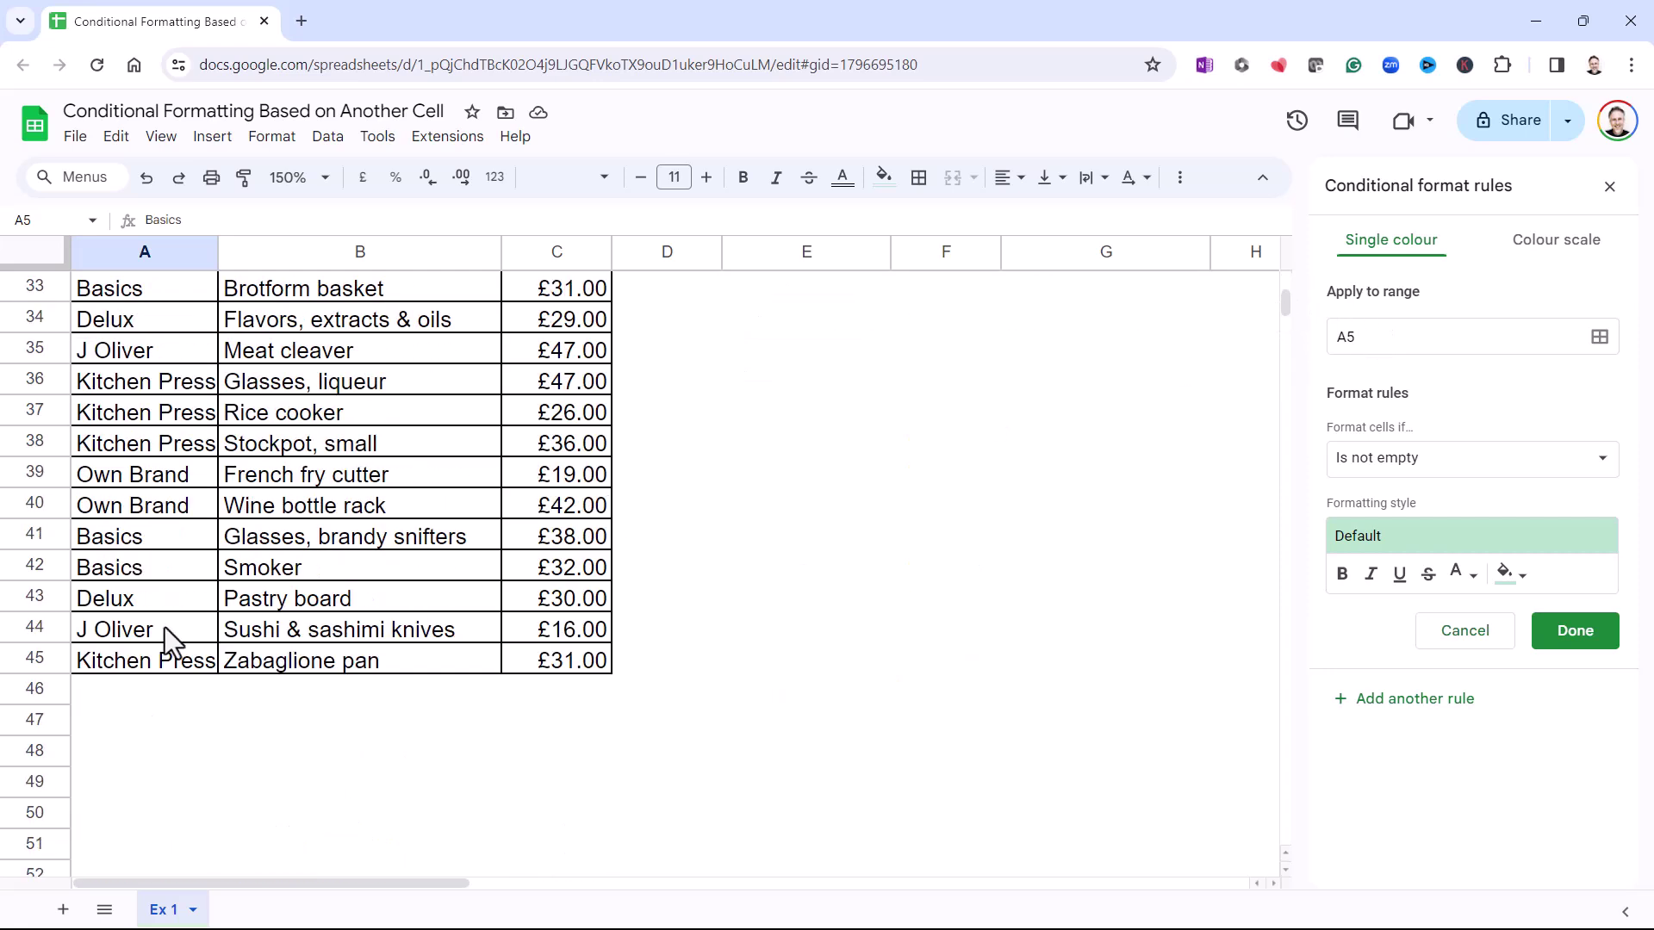
{"action": "left_click", "coordinate": [1421, 336]}
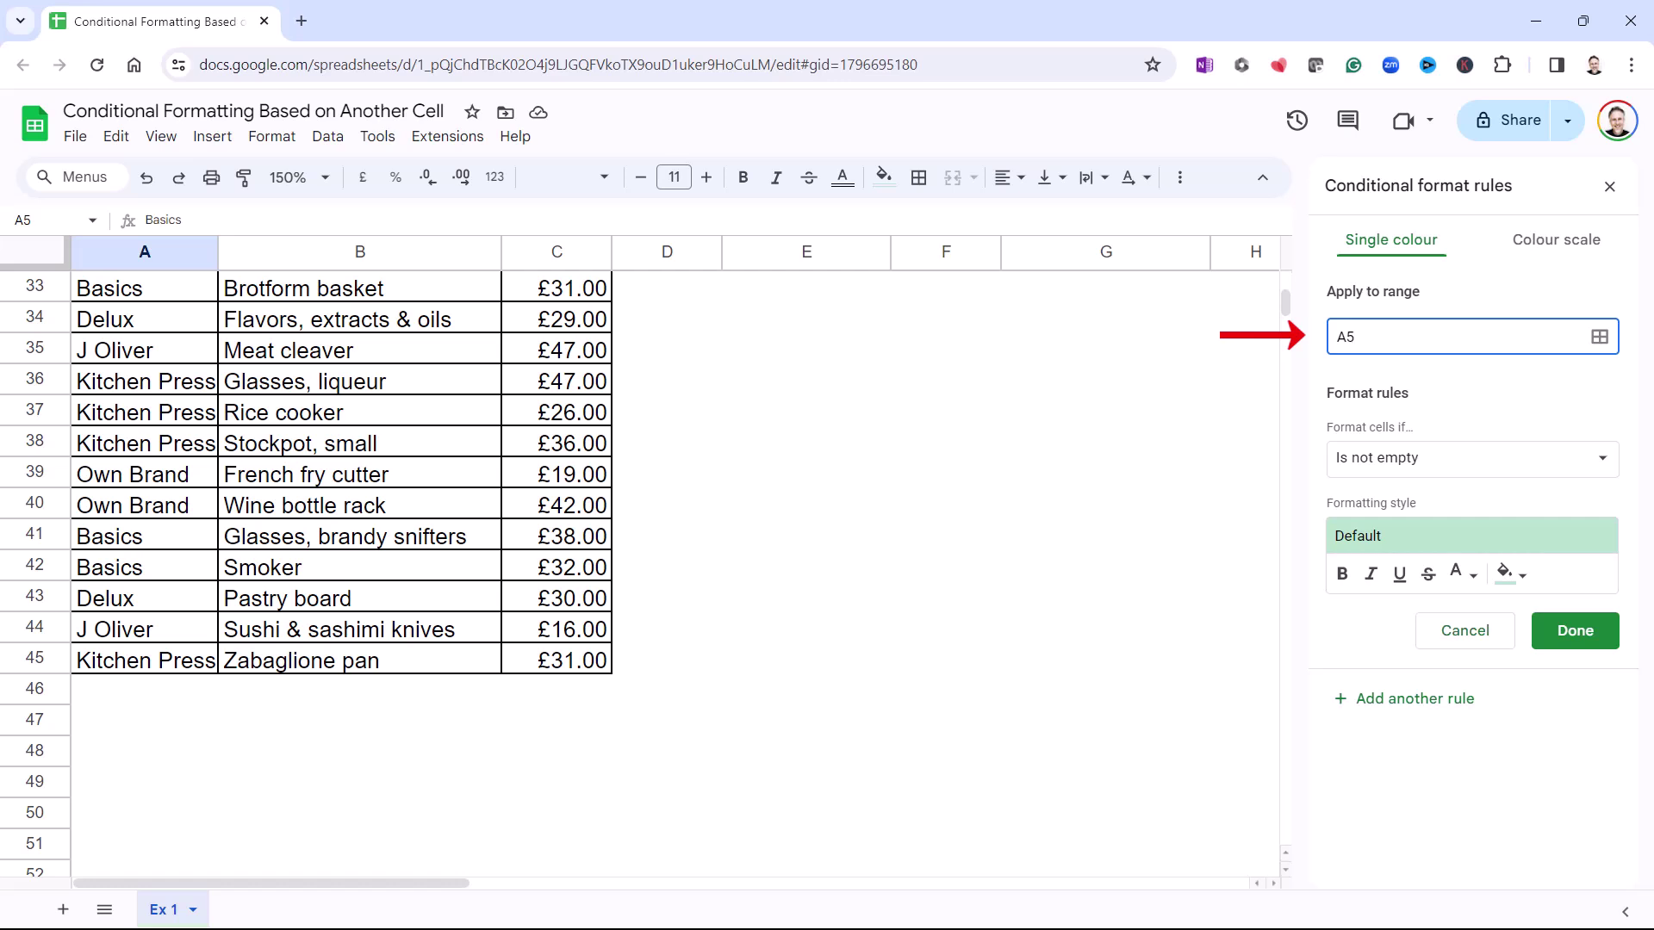
{"action": "type", "text": ":A45"}
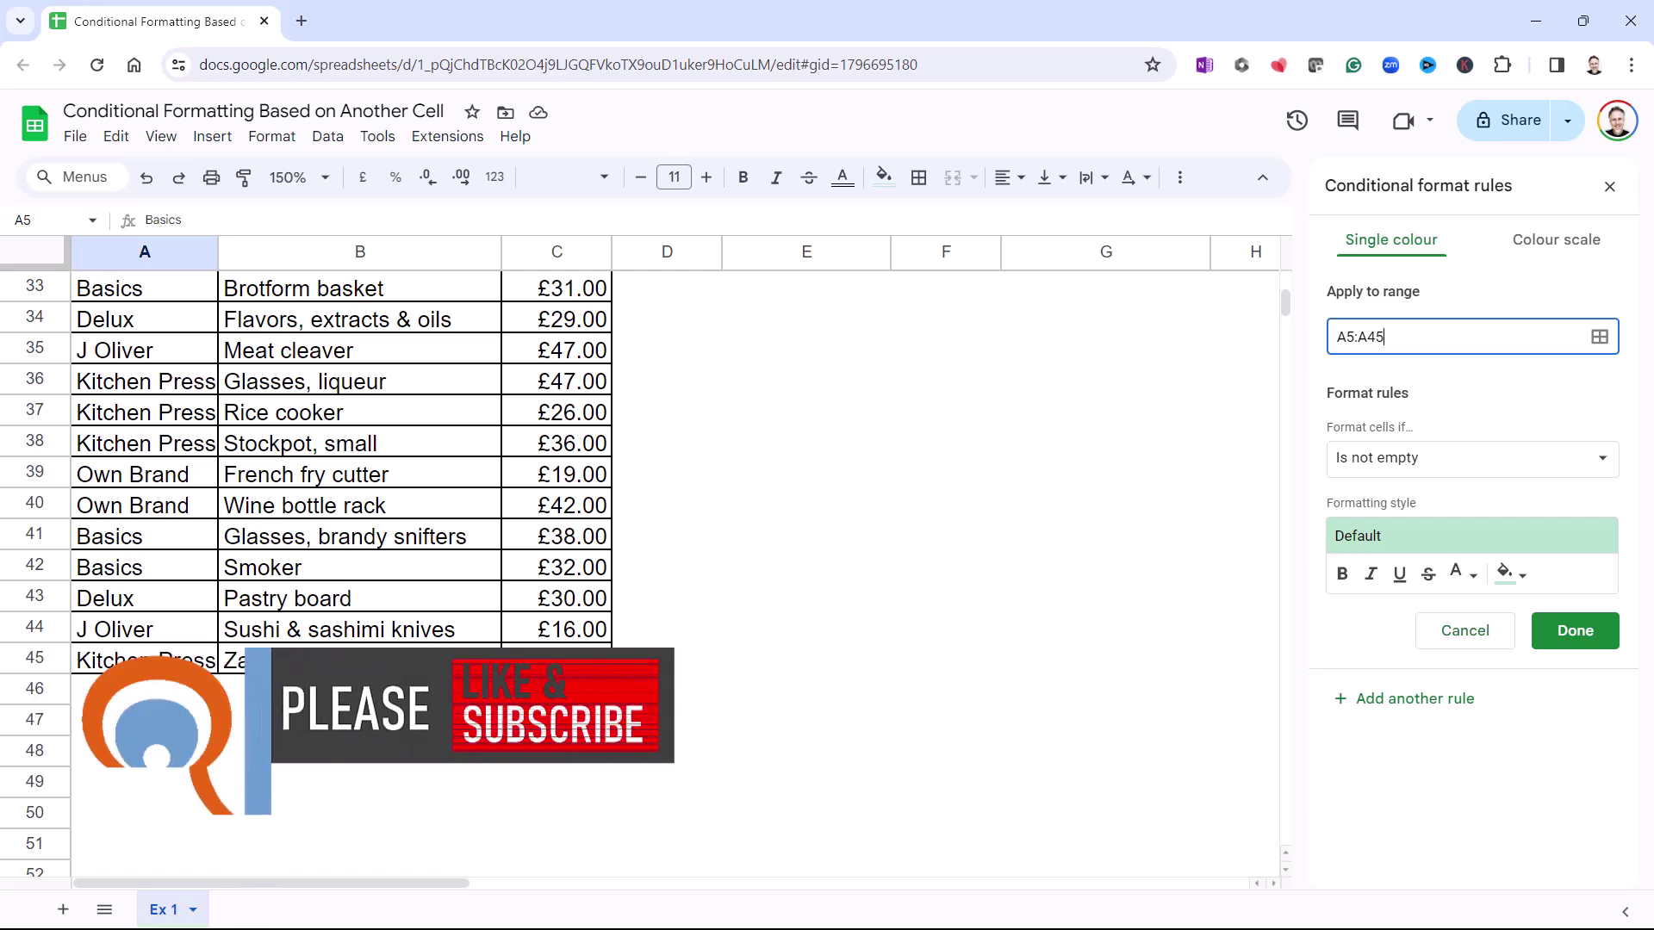
{"action": "key", "text": "BackSpace"}
{"action": "key", "text": "BackSpace"}
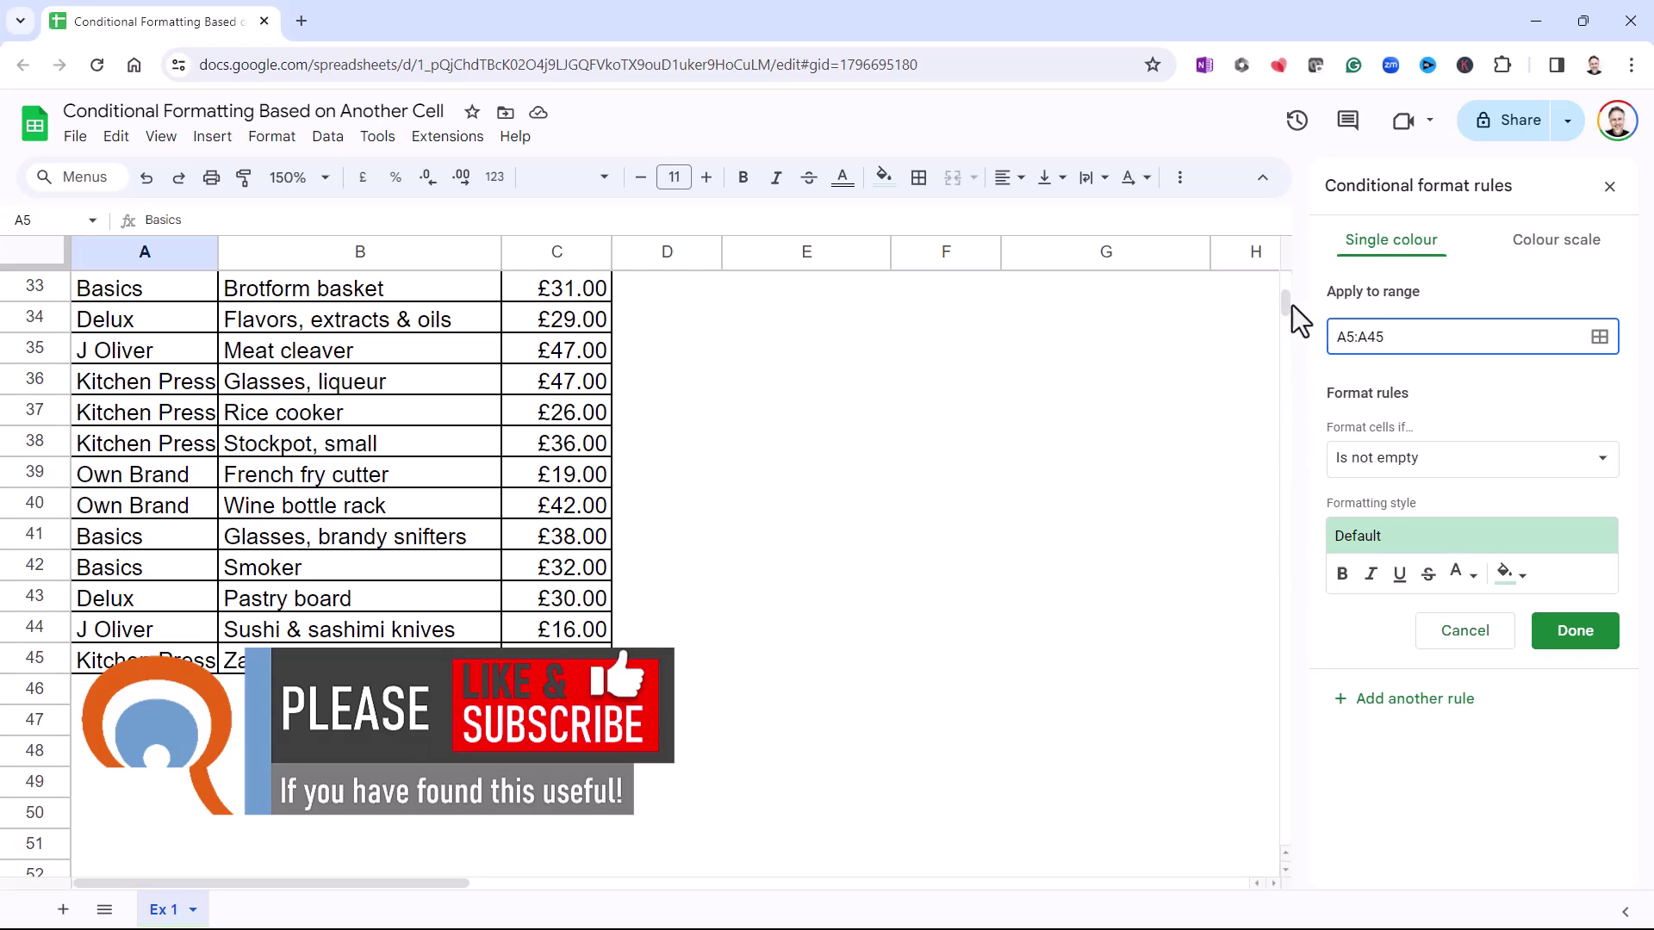
{"action": "scroll", "coordinate": [1279, 307], "scroll_direction": "up", "scroll_amount": 10}
{"action": "left_click", "coordinate": [1386, 383]}
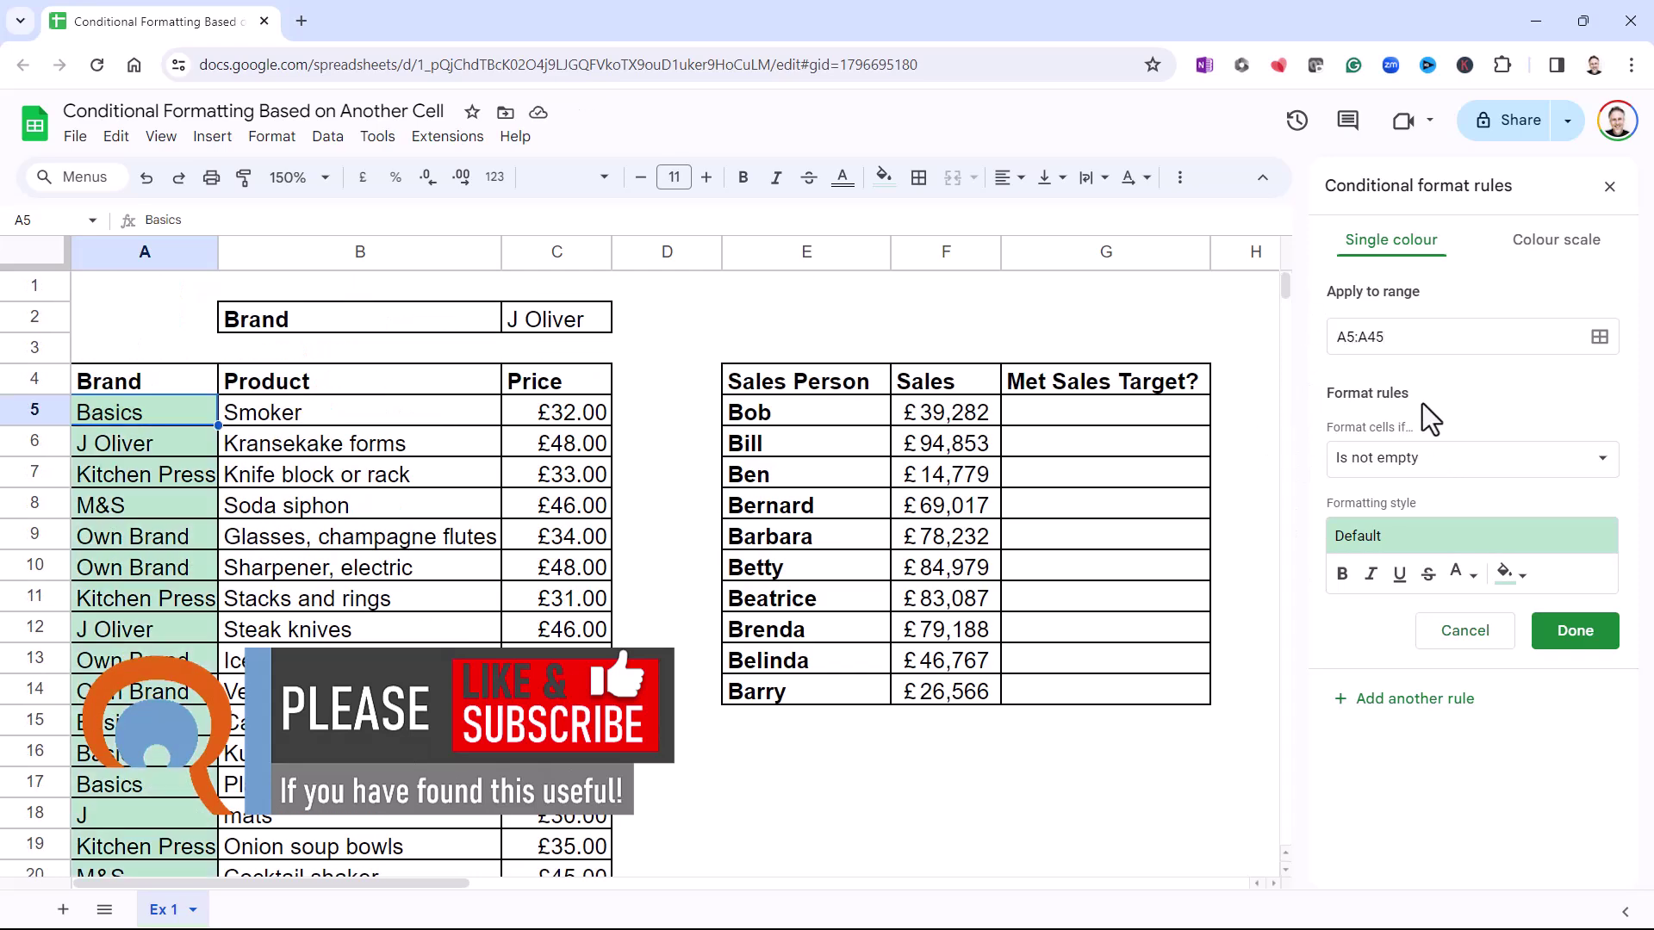
Set the rule's condition to the custom formula =A5=C$2, matching each brand against the Brand cell.
{"action": "left_click", "coordinate": [1460, 469]}
{"action": "scroll", "coordinate": [1528, 477], "scroll_direction": "down", "scroll_amount": 2}
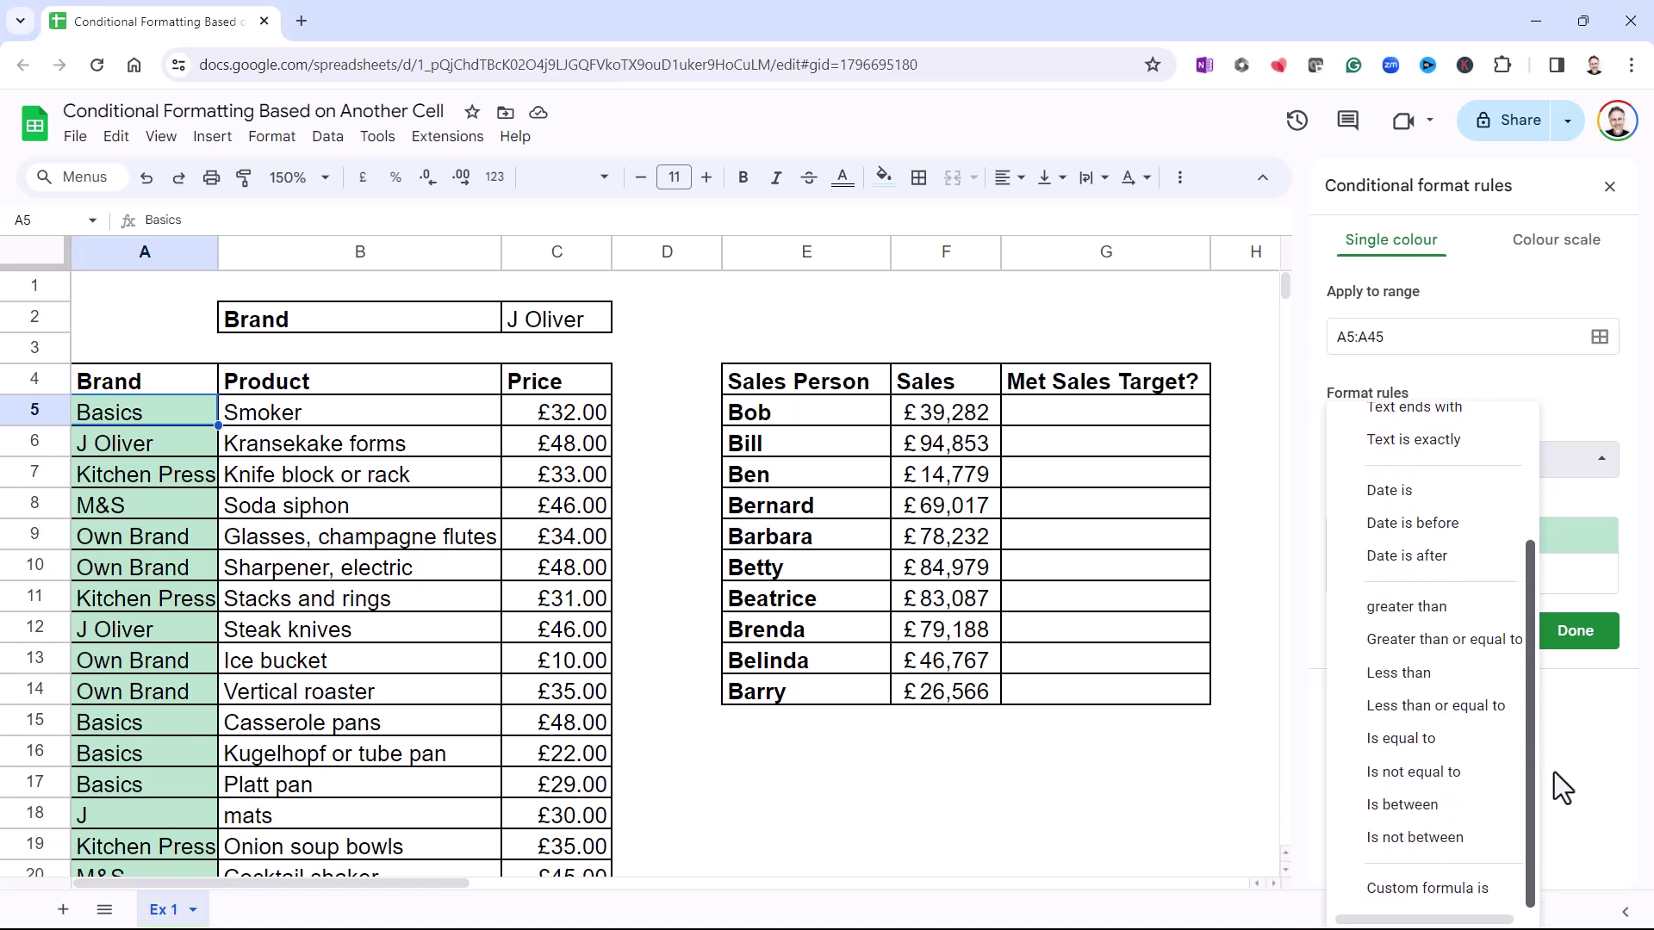
{"action": "left_click", "coordinate": [1432, 890]}
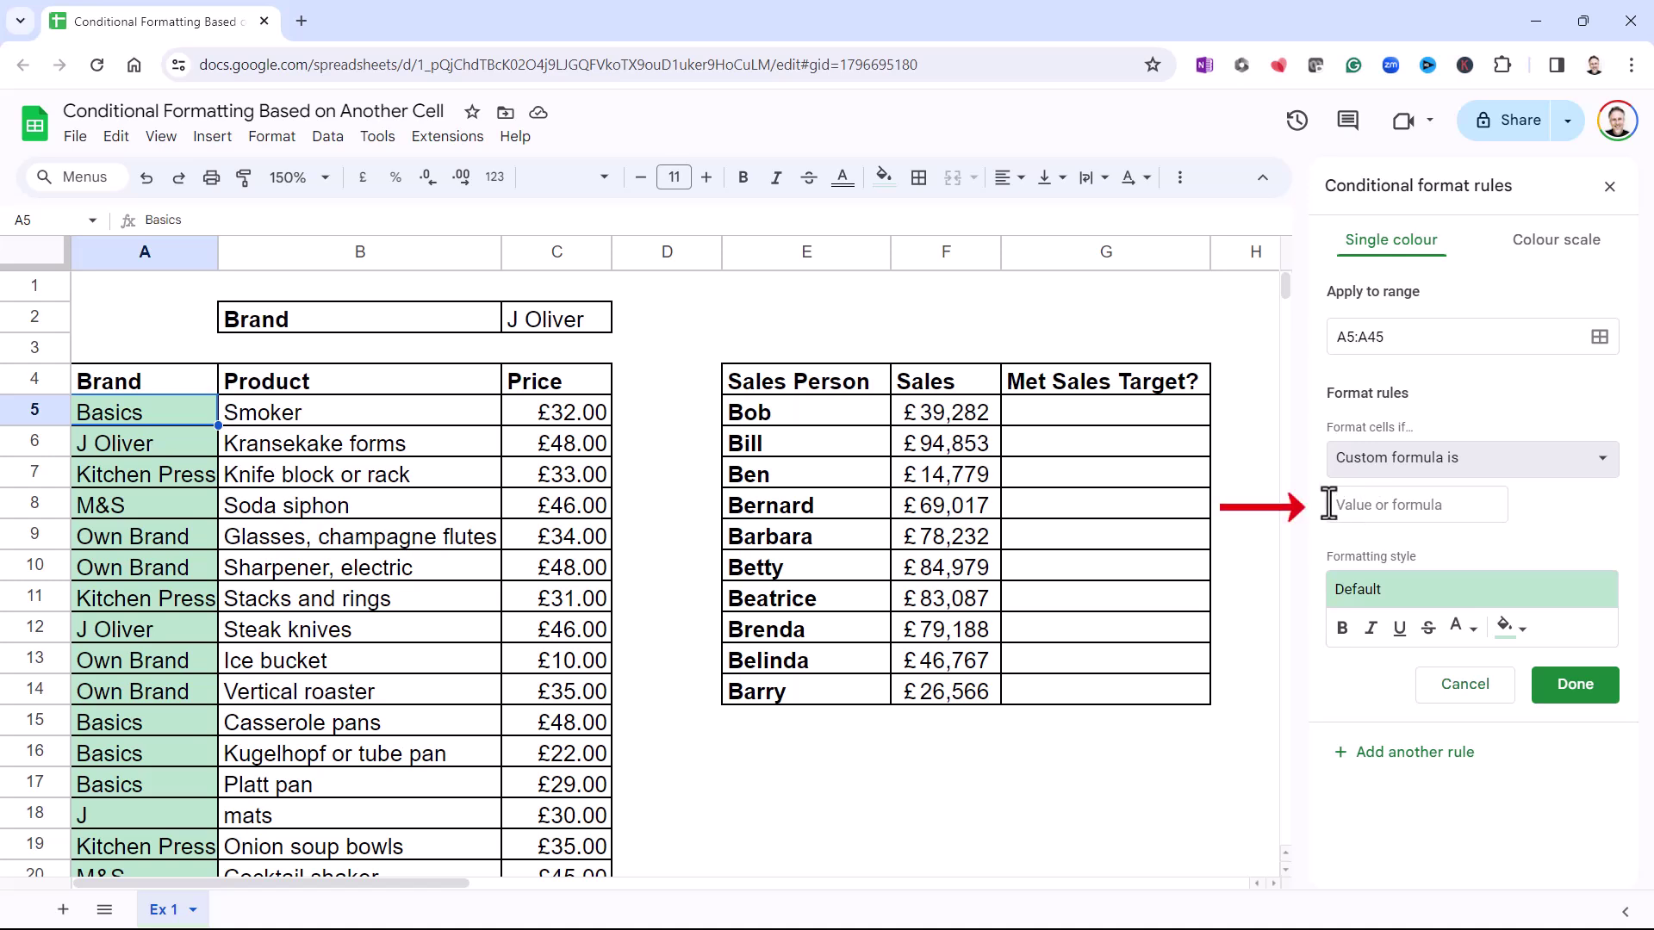
{"action": "left_click", "coordinate": [1356, 517]}
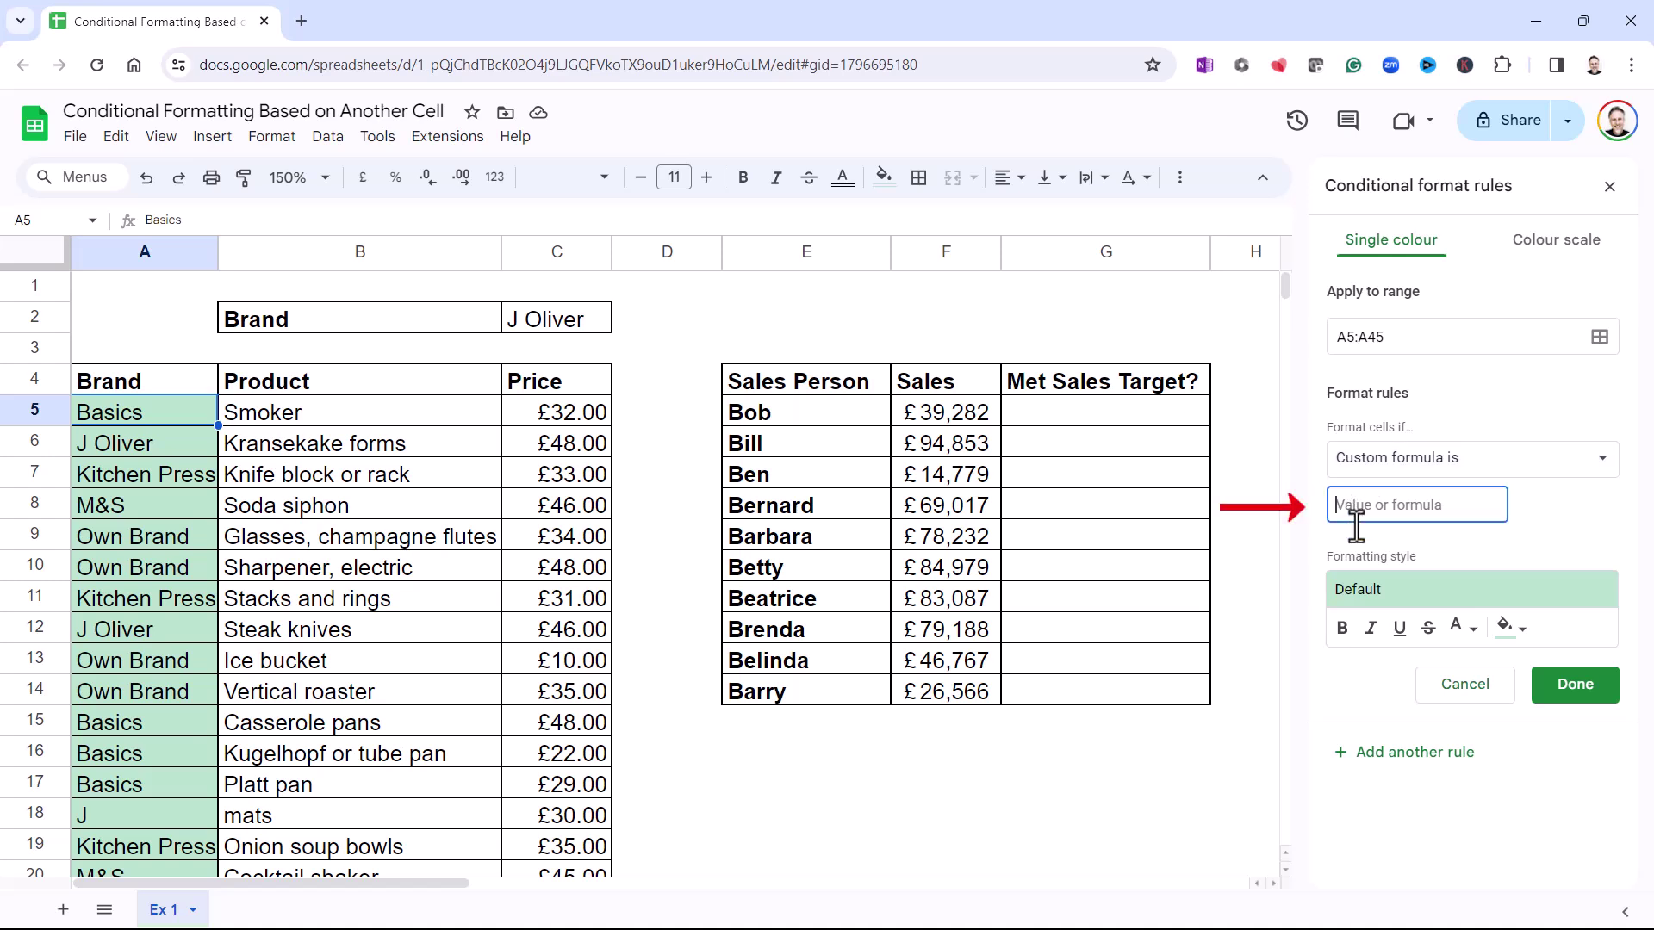
{"action": "type", "text": "="}
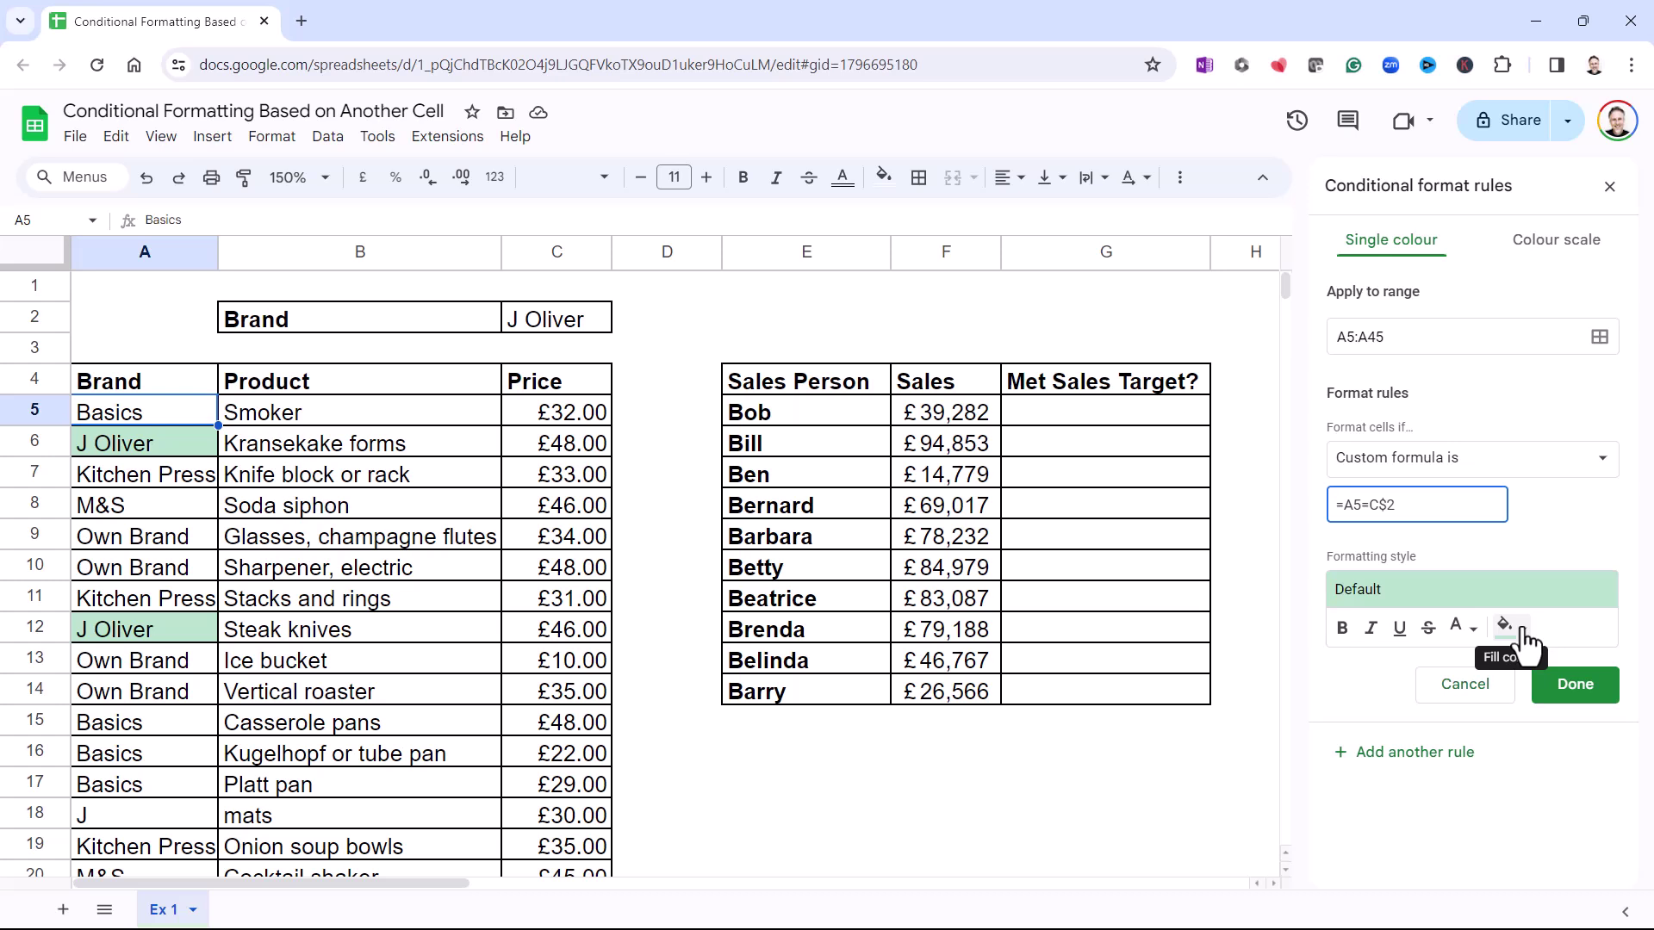
Give the brand rule a red fill with white text and save it.
{"action": "left_click", "coordinate": [1521, 650]}
{"action": "left_click", "coordinate": [1328, 339]}
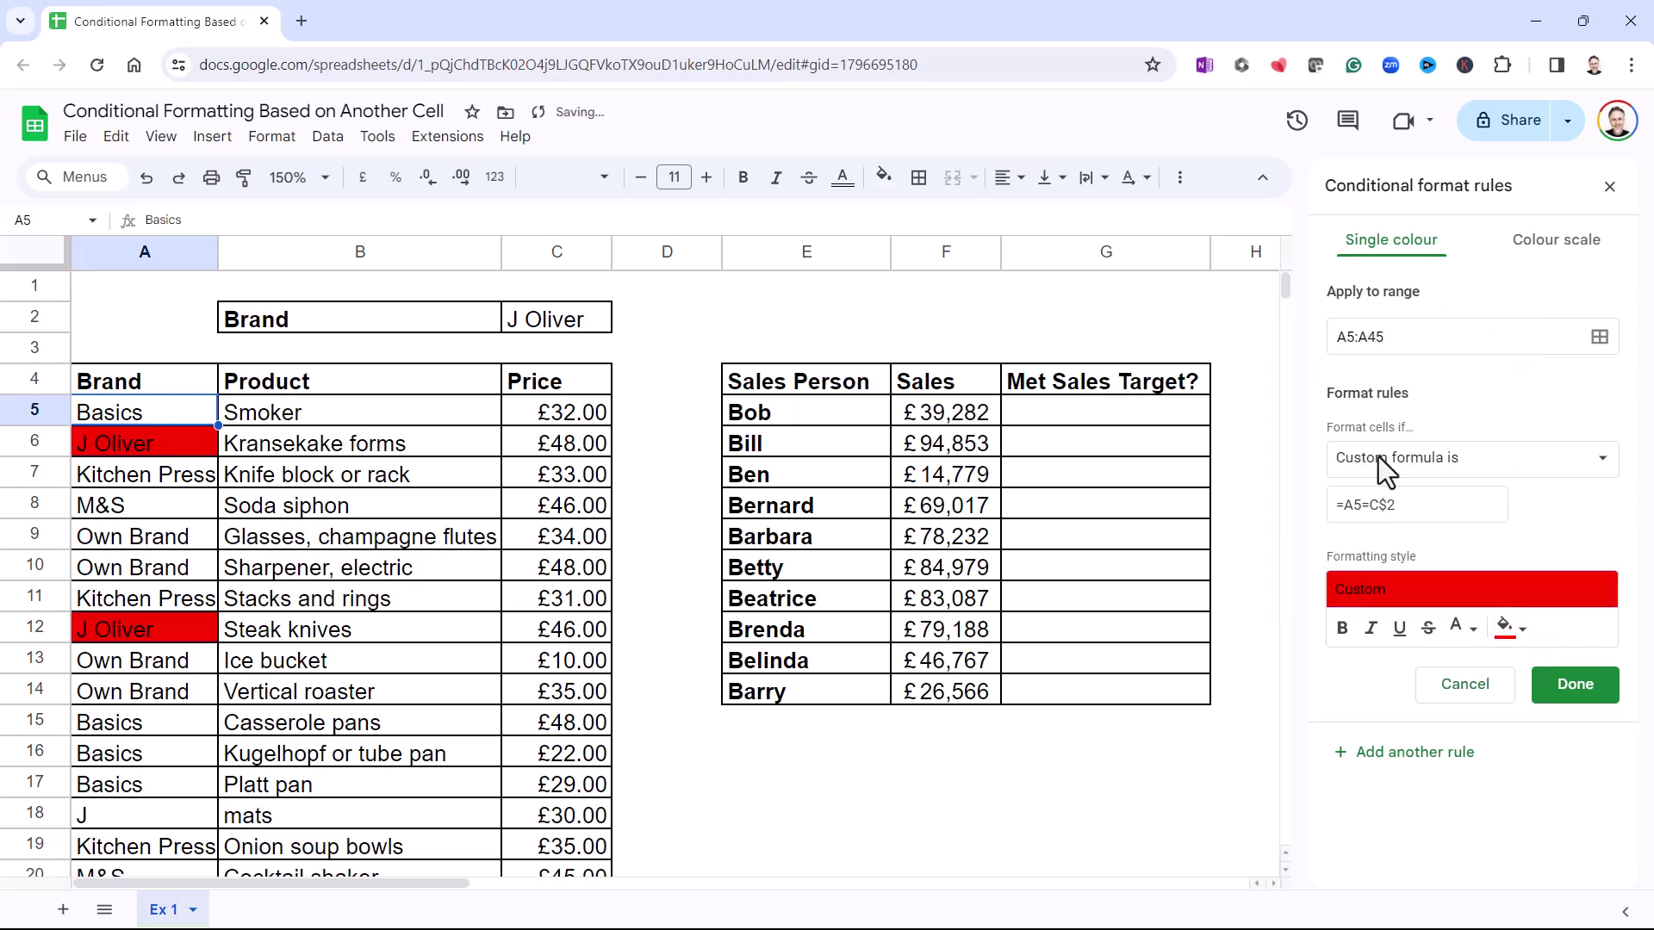
{"action": "left_click", "coordinate": [1469, 635]}
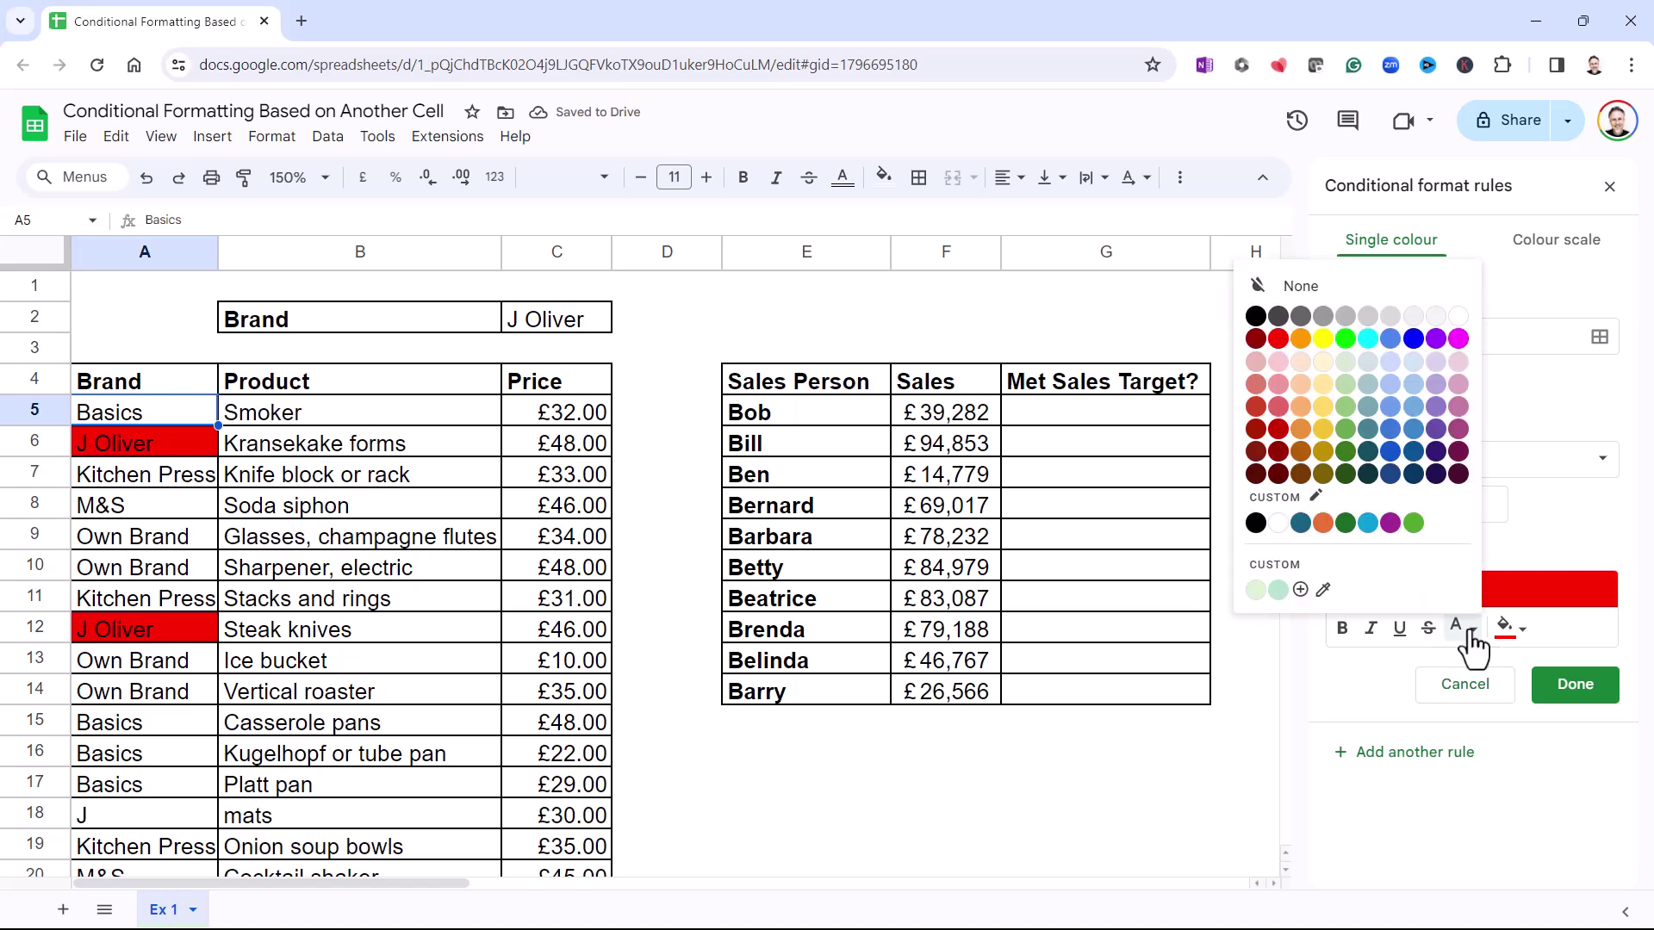
{"action": "left_click", "coordinate": [1278, 525]}
{"action": "left_click", "coordinate": [1572, 689]}
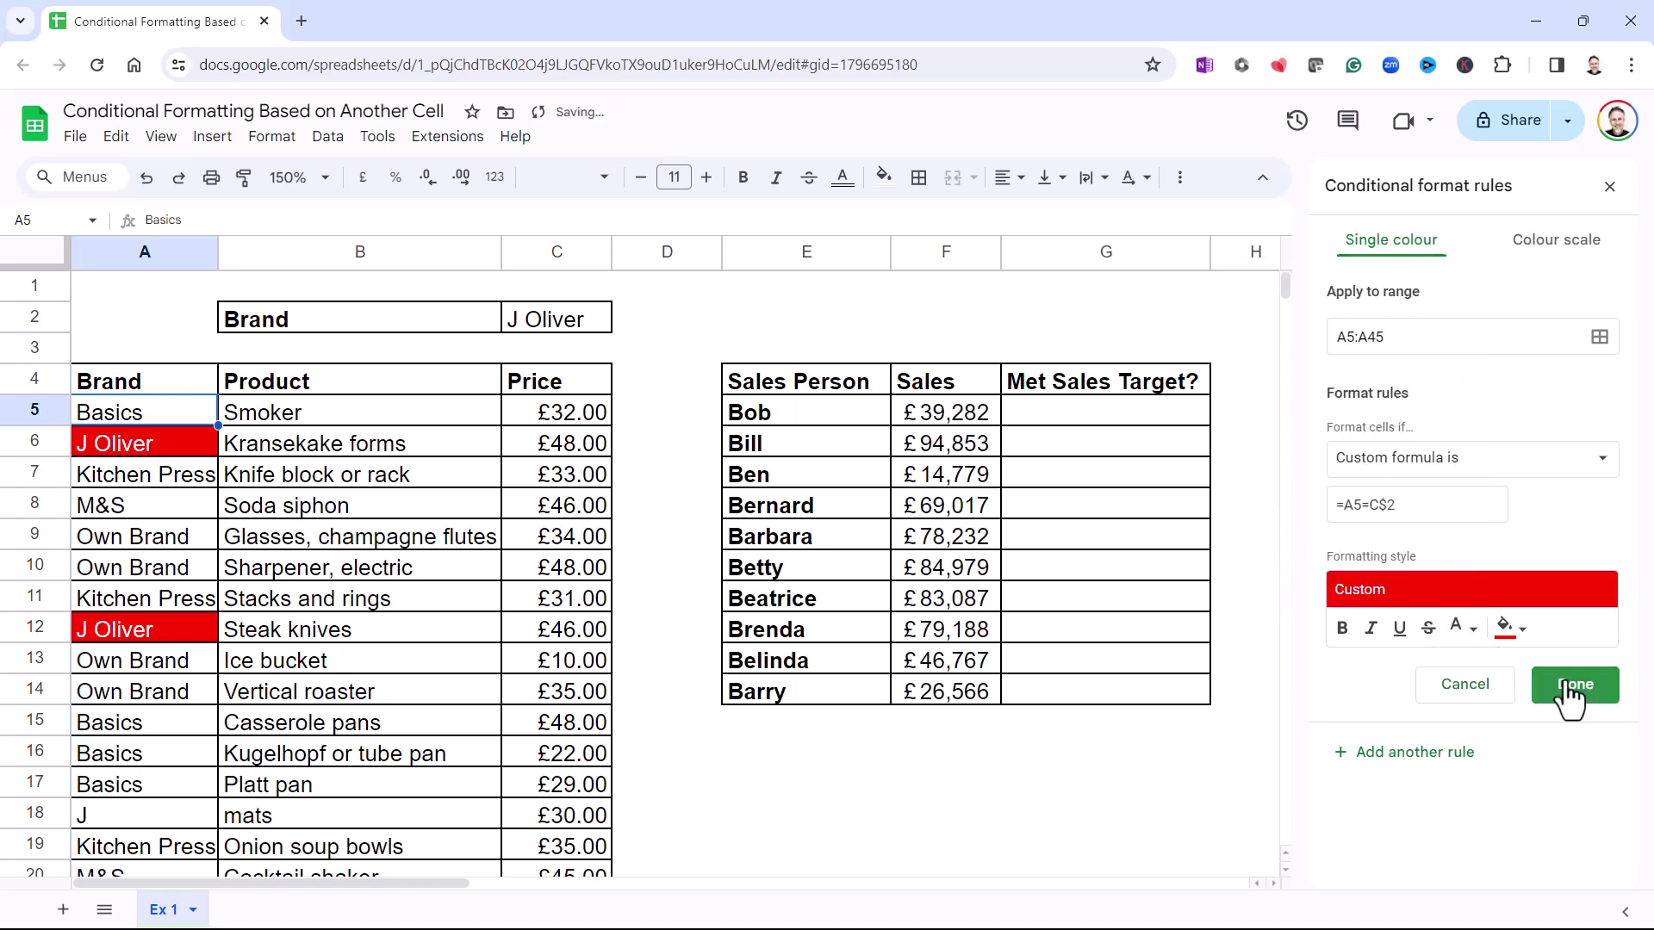
Change the brand in C2 to M&S, check the highlighting down the Brand column, and close the conditional format rules.
{"action": "left_click", "coordinate": [541, 330]}
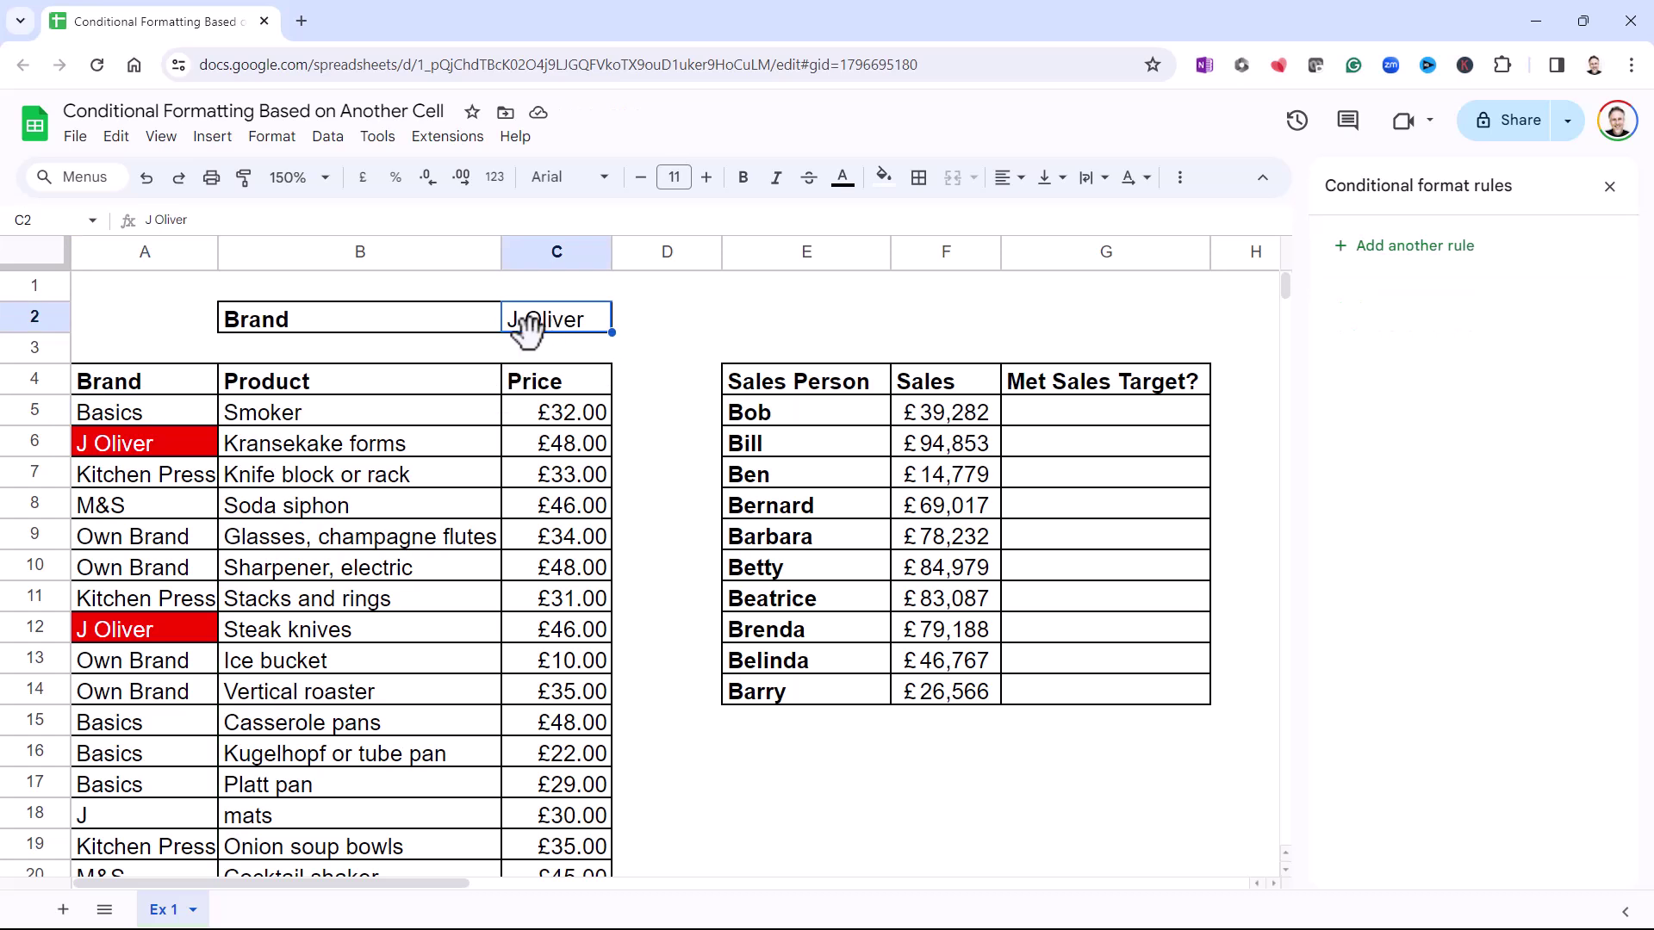
{"action": "type", "text": "M"}
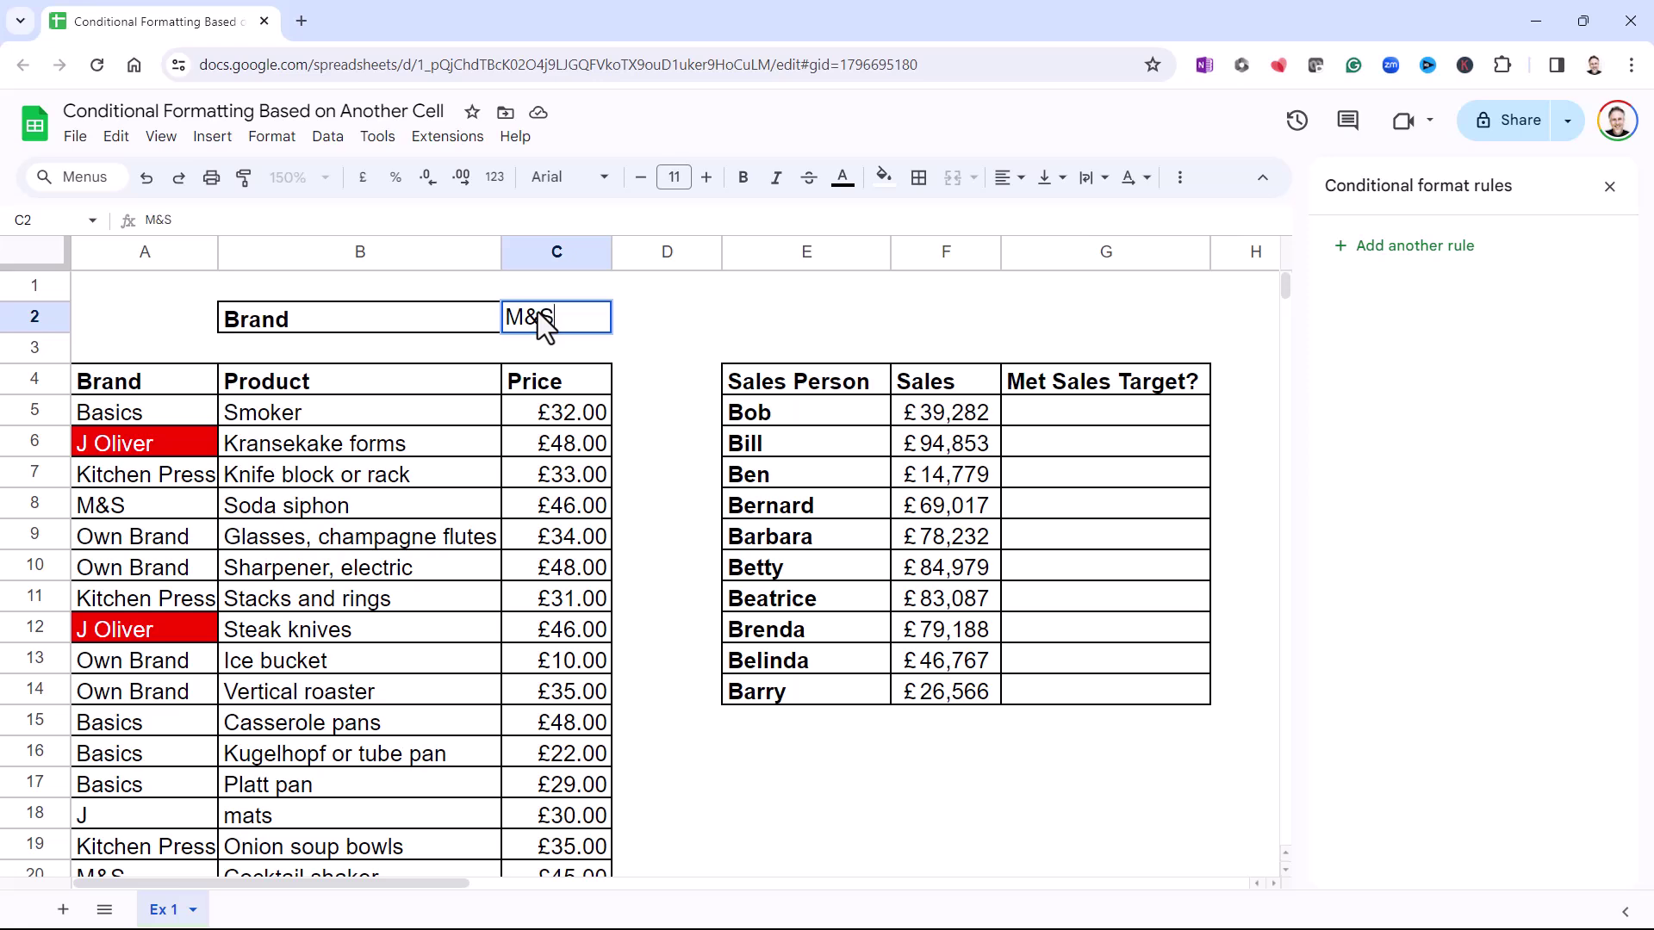
{"action": "type", "text": "&S"}
{"action": "key", "text": "Return"}
{"action": "scroll", "coordinate": [114, 660], "scroll_direction": "down", "scroll_amount": 3}
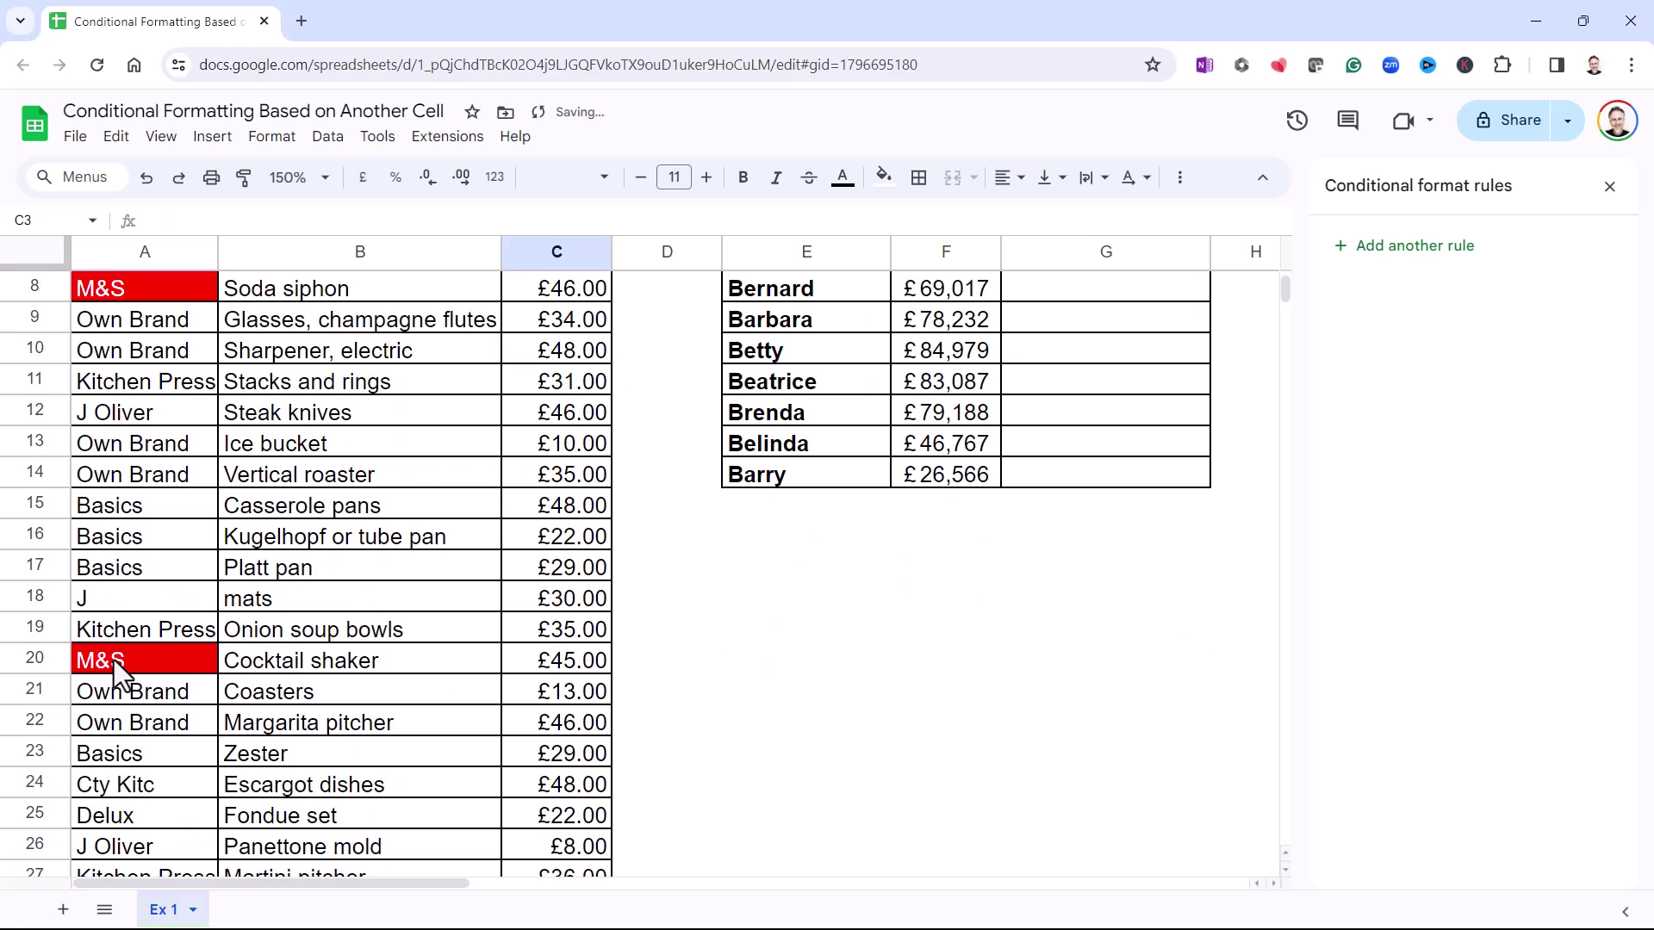
{"action": "scroll", "coordinate": [113, 660], "scroll_direction": "down", "scroll_amount": 3}
{"action": "scroll", "coordinate": [114, 659], "scroll_direction": "up", "scroll_amount": 4}
{"action": "scroll", "coordinate": [85, 433], "scroll_direction": "up", "scroll_amount": 2}
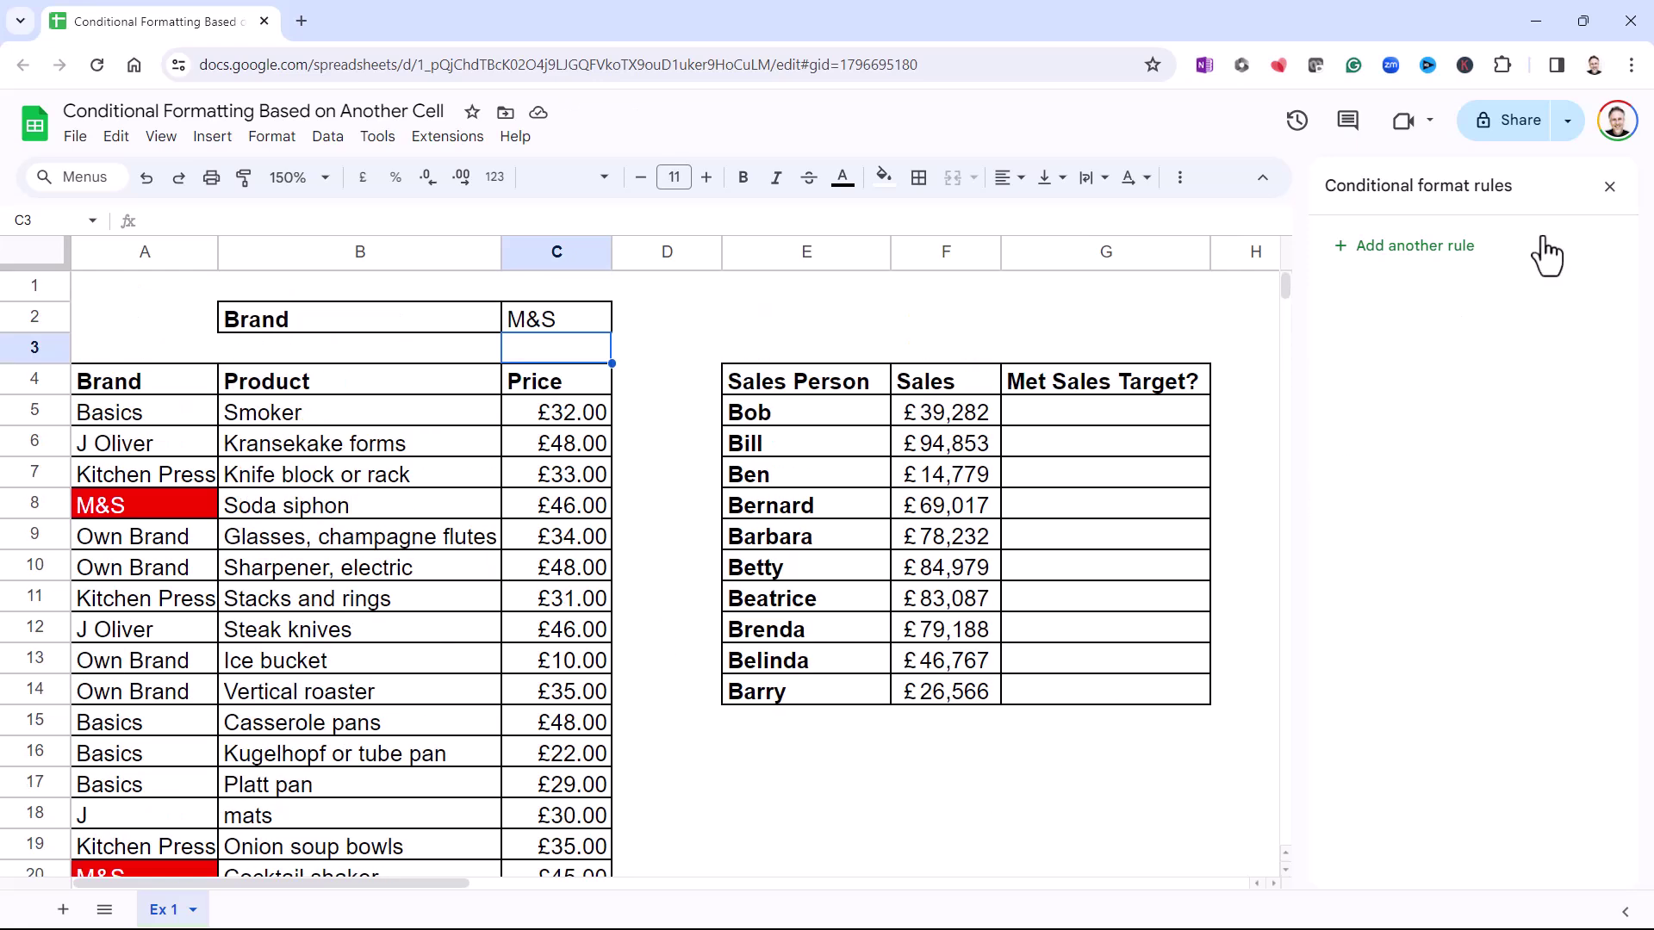
{"action": "left_click", "coordinate": [1609, 187]}
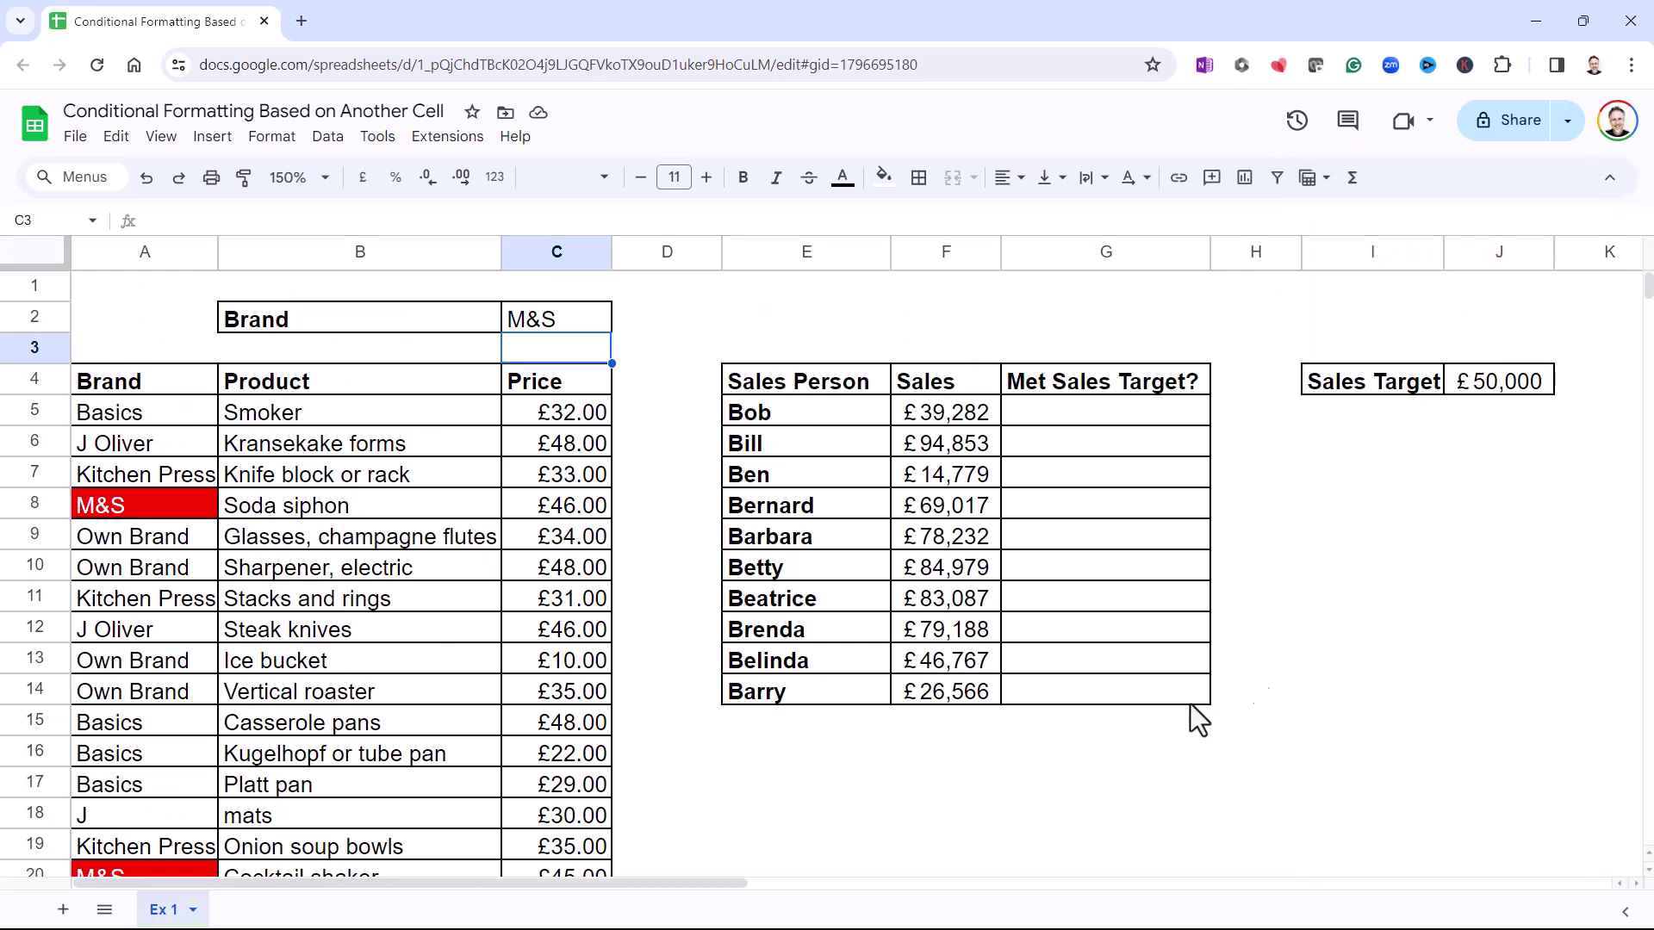
Start a conditional formatting rule for the Sales figures in F5:F14.
{"action": "left_click", "coordinate": [847, 885]}
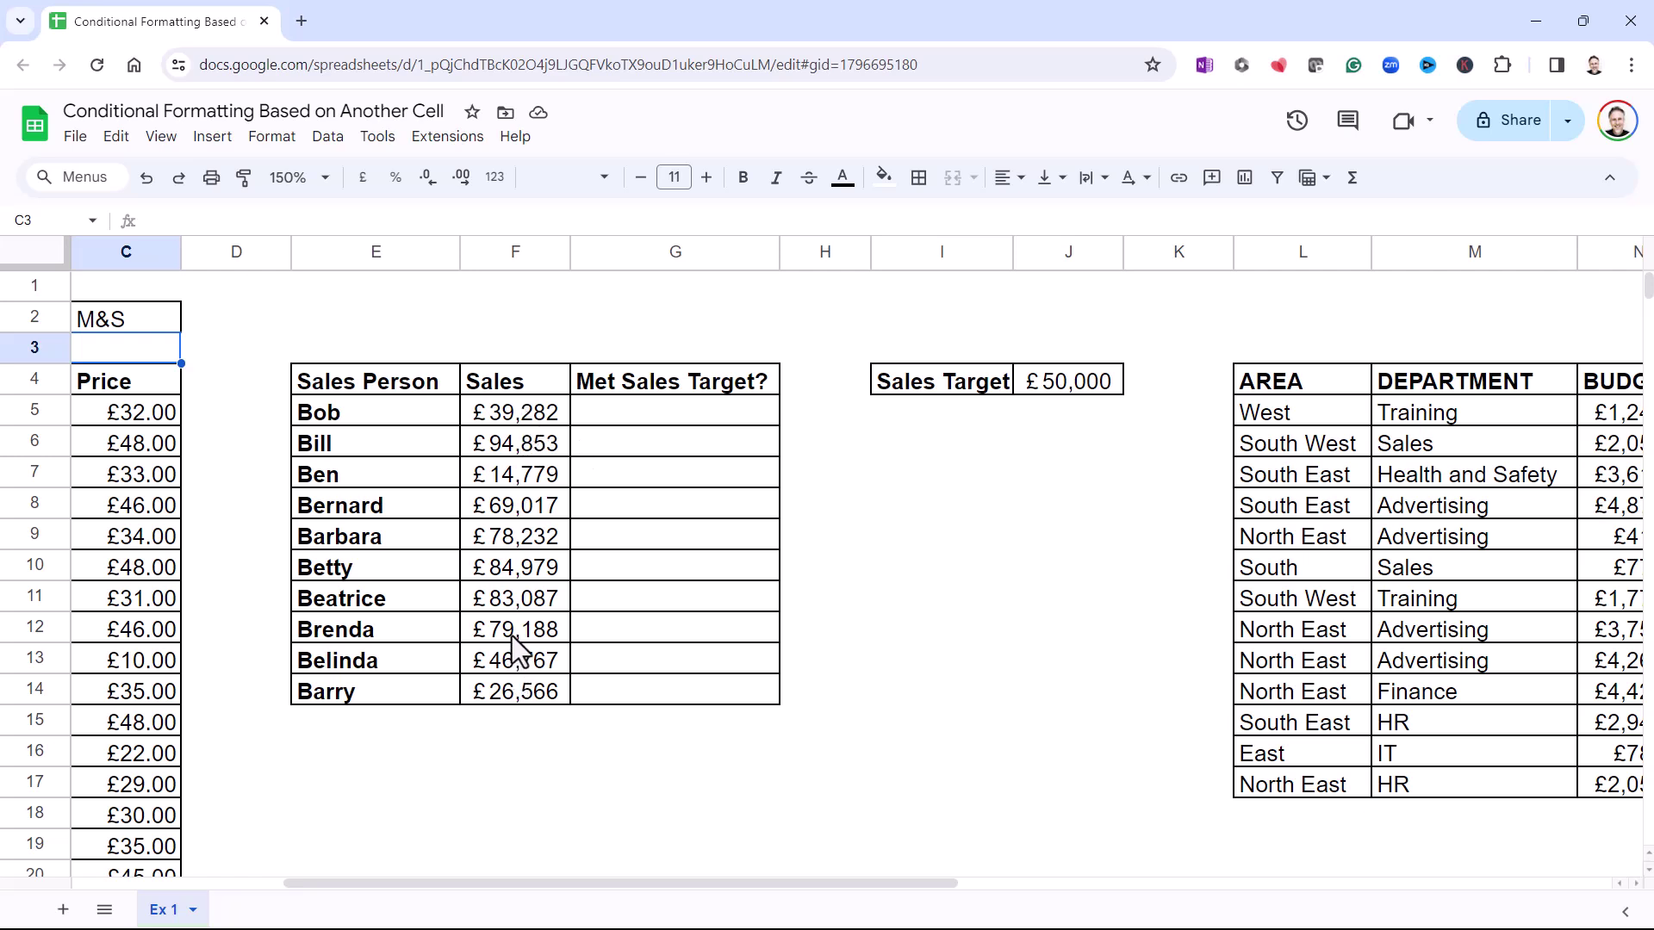
{"action": "mouse_move", "coordinate": [515, 691]}
{"action": "left_mouse_down"}
{"action": "mouse_move", "coordinate": [551, 418]}
{"action": "mouse_move", "coordinate": [510, 686]}
{"action": "left_mouse_up"}
{"action": "left_click", "coordinate": [664, 413]}
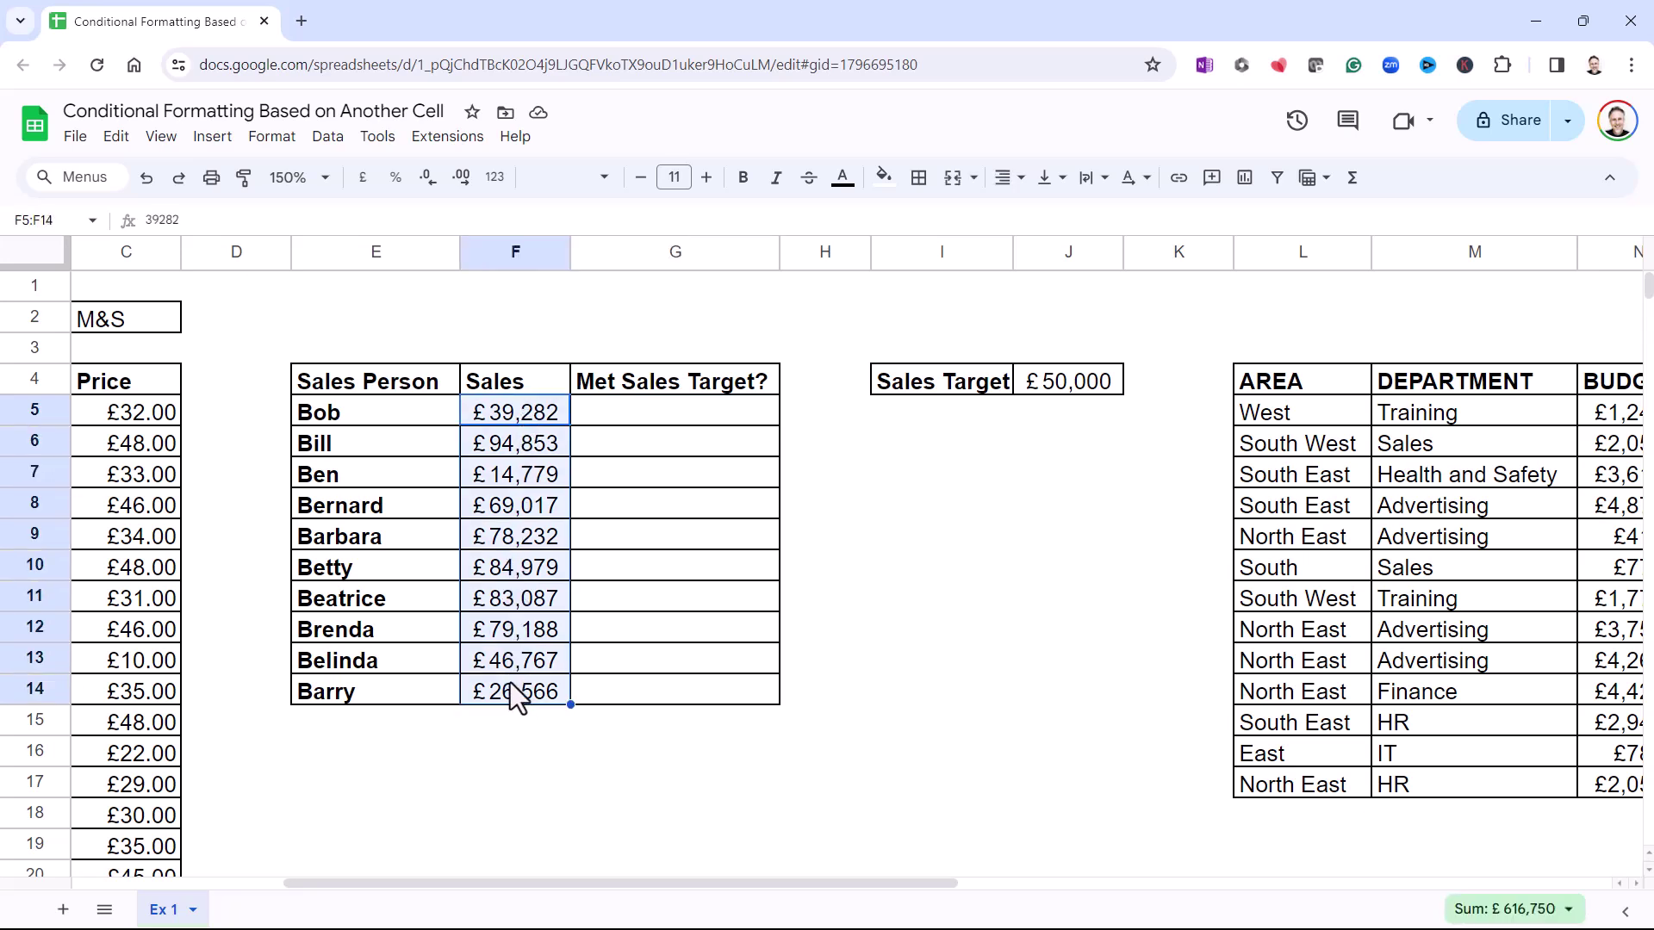
{"action": "left_click", "coordinate": [271, 138]}
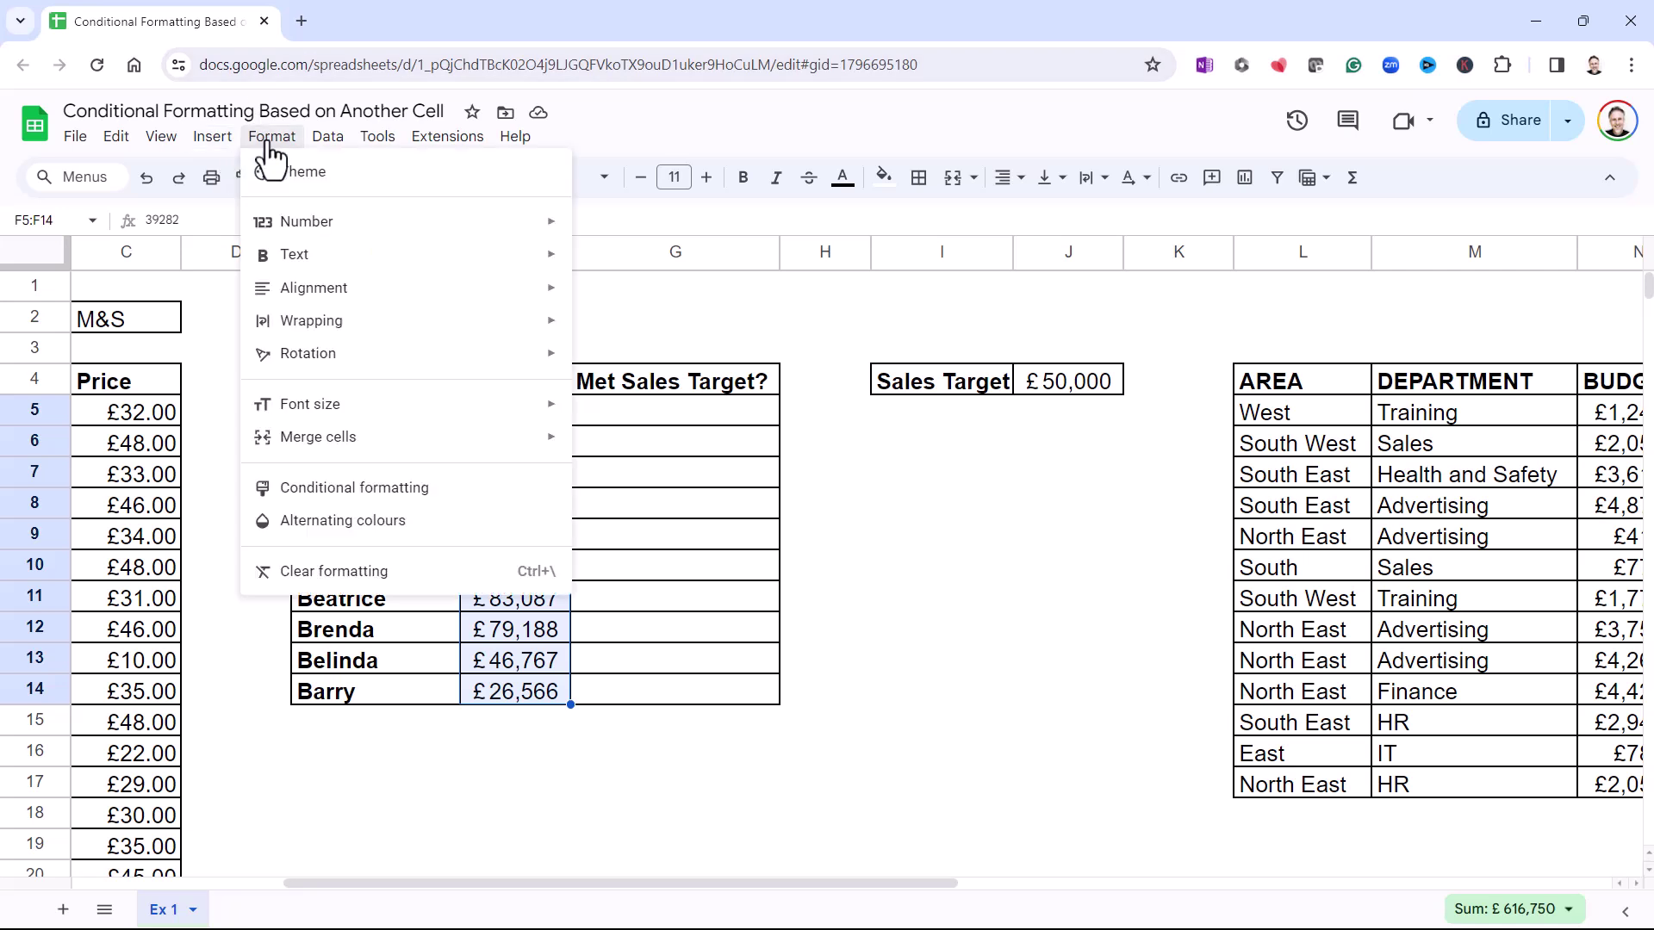
{"action": "left_click", "coordinate": [302, 488]}
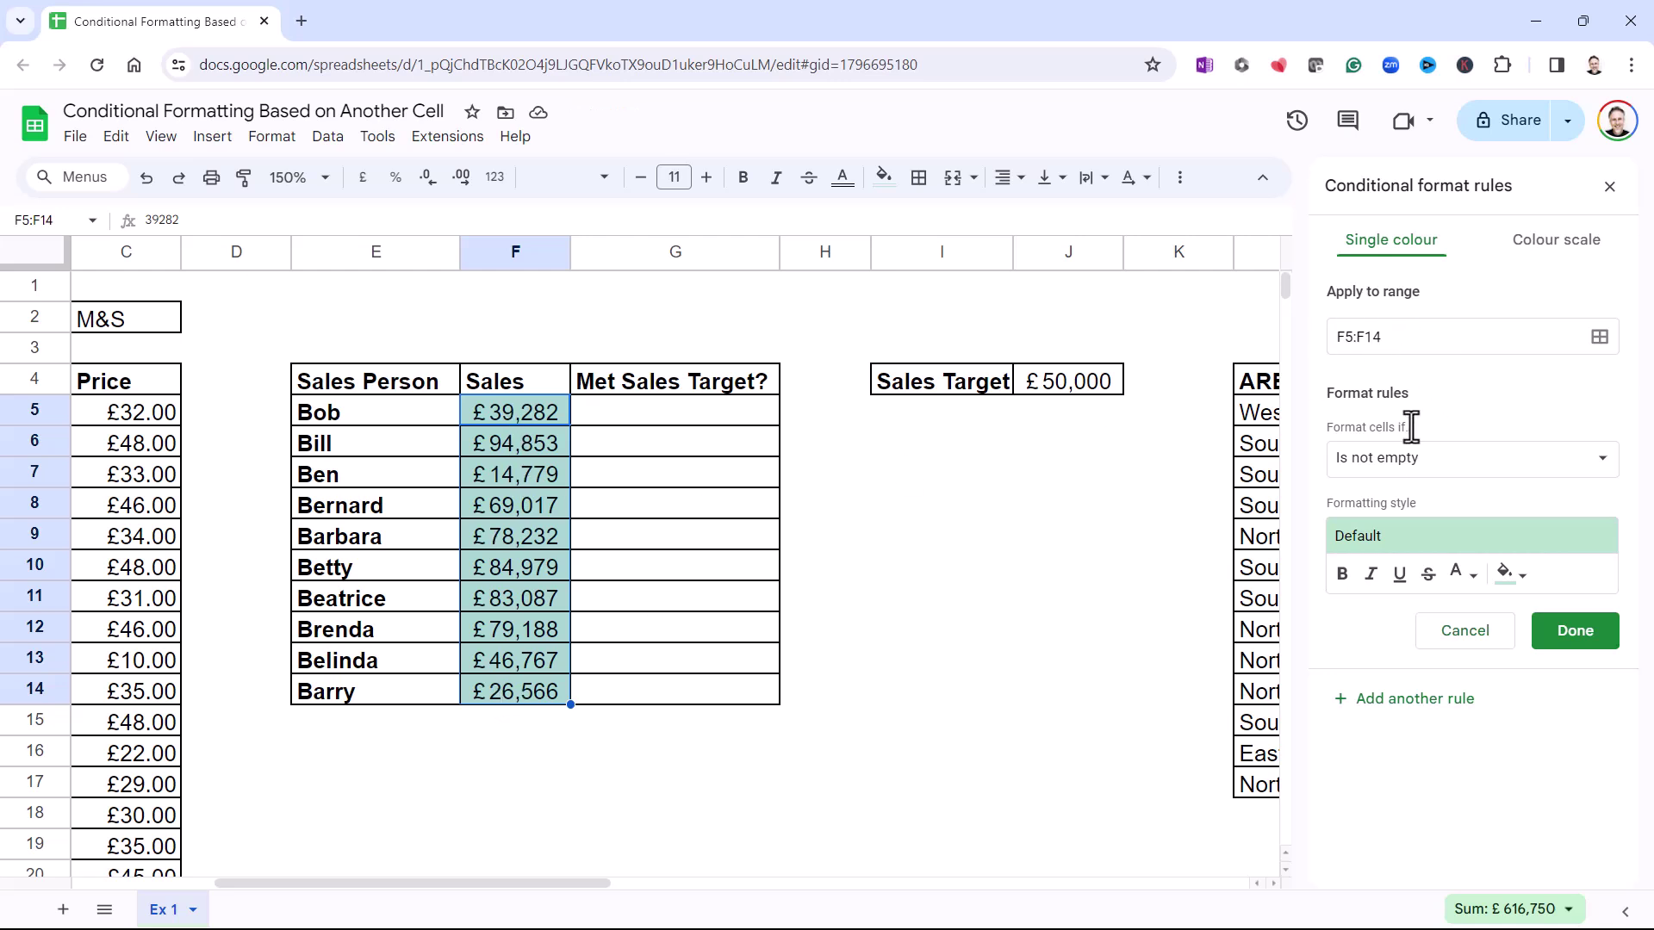
Set the sales rule's condition to the custom formula =F5>=J$4, comparing each figure with the Sales Target cell.
{"action": "left_click", "coordinate": [1547, 472]}
{"action": "left_click_drag", "start_coordinate": [1531, 462], "coordinate": [1537, 677]}
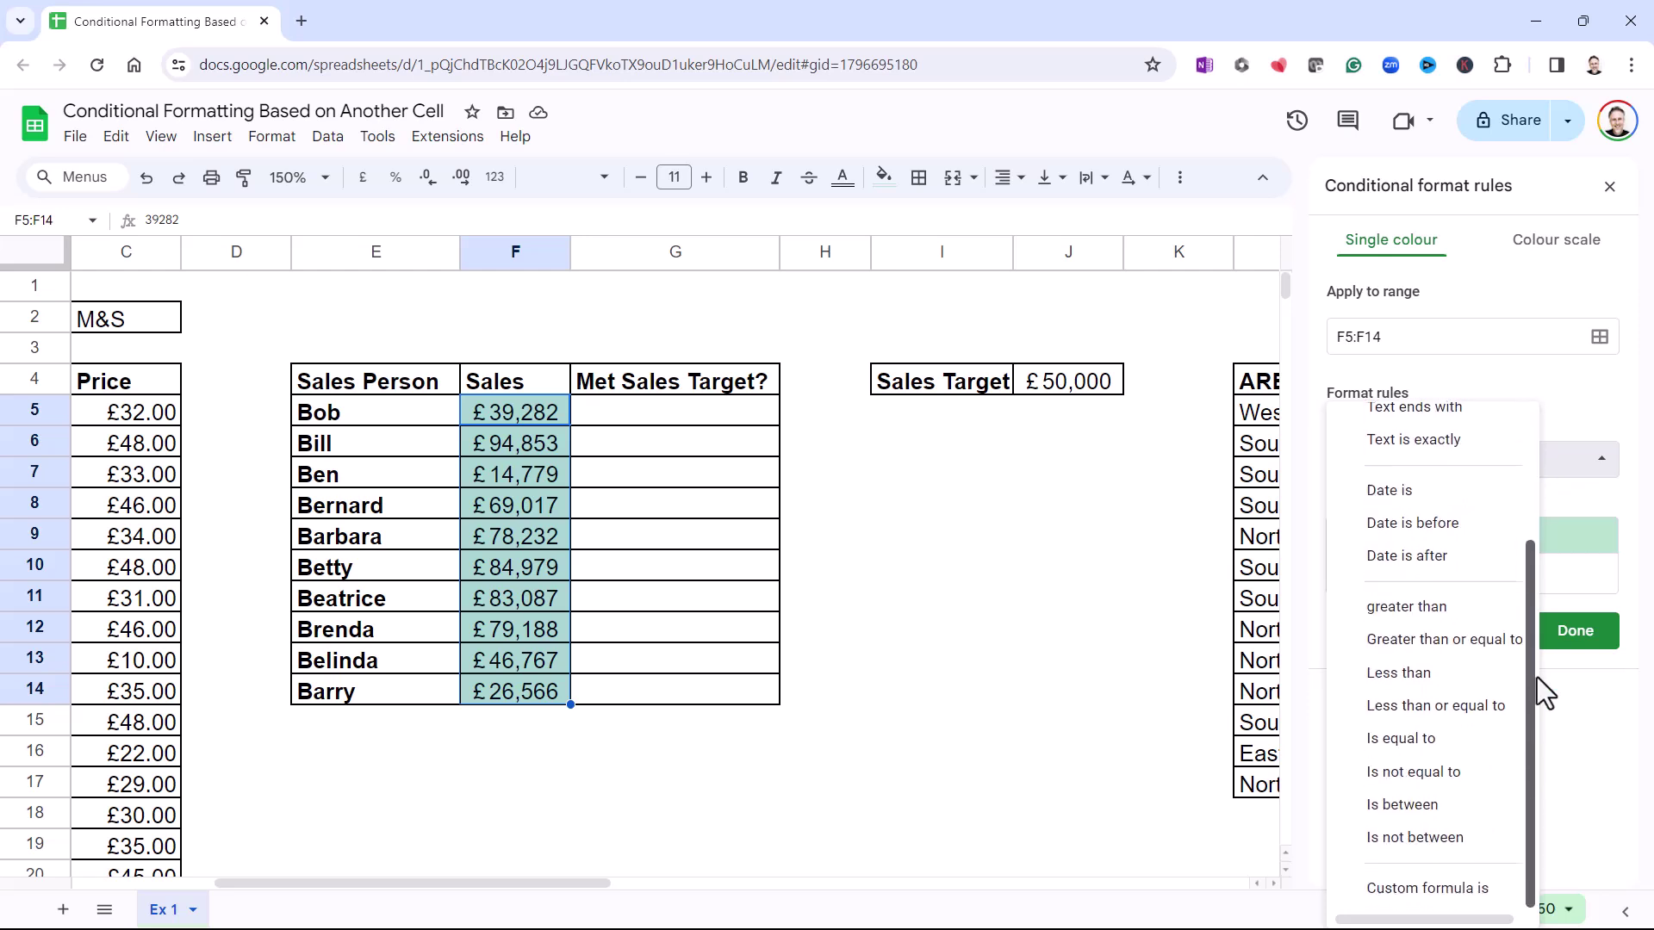
{"action": "left_click", "coordinate": [1480, 886]}
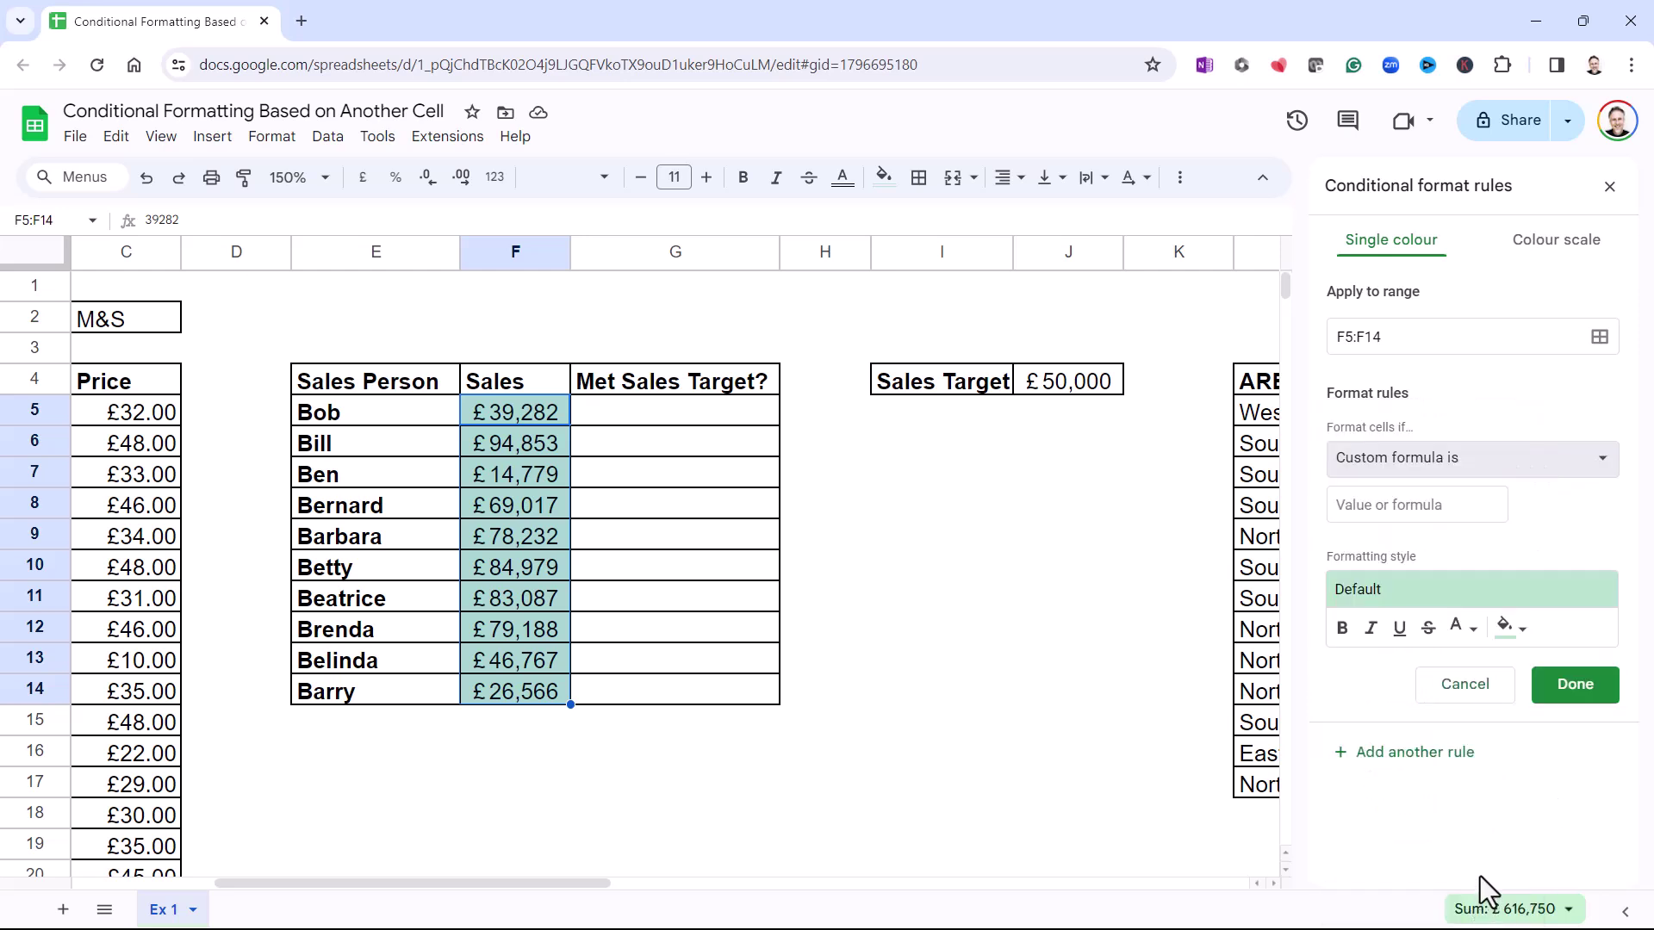
{"action": "left_click", "coordinate": [1345, 508]}
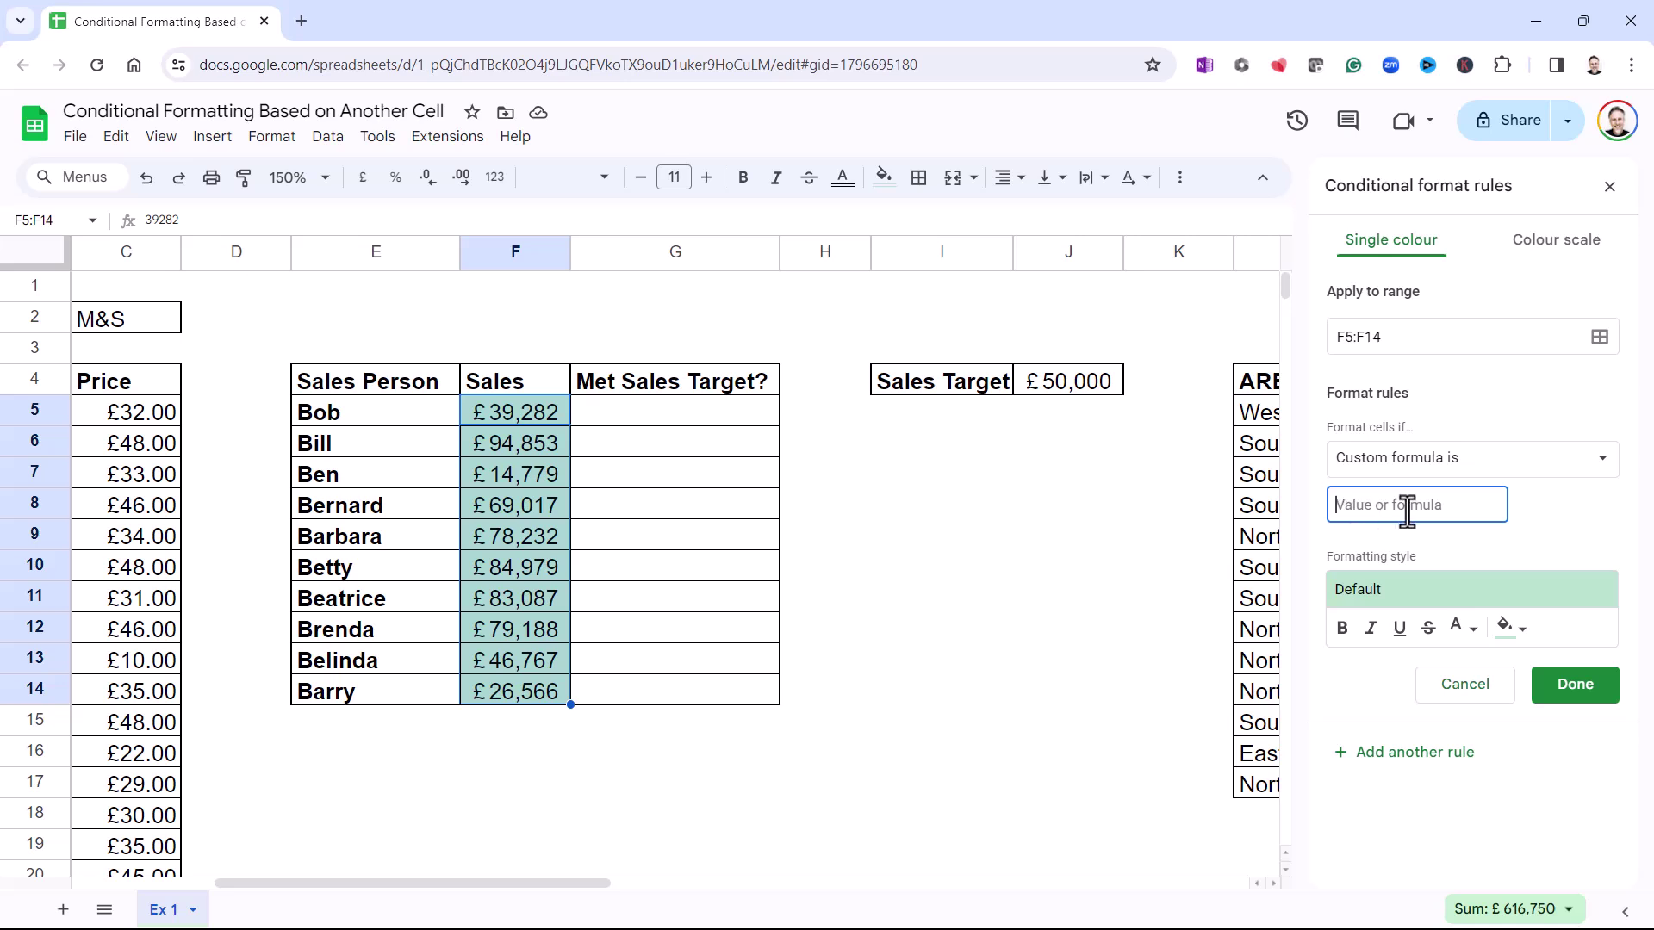
{"action": "type", "text": "=F"}
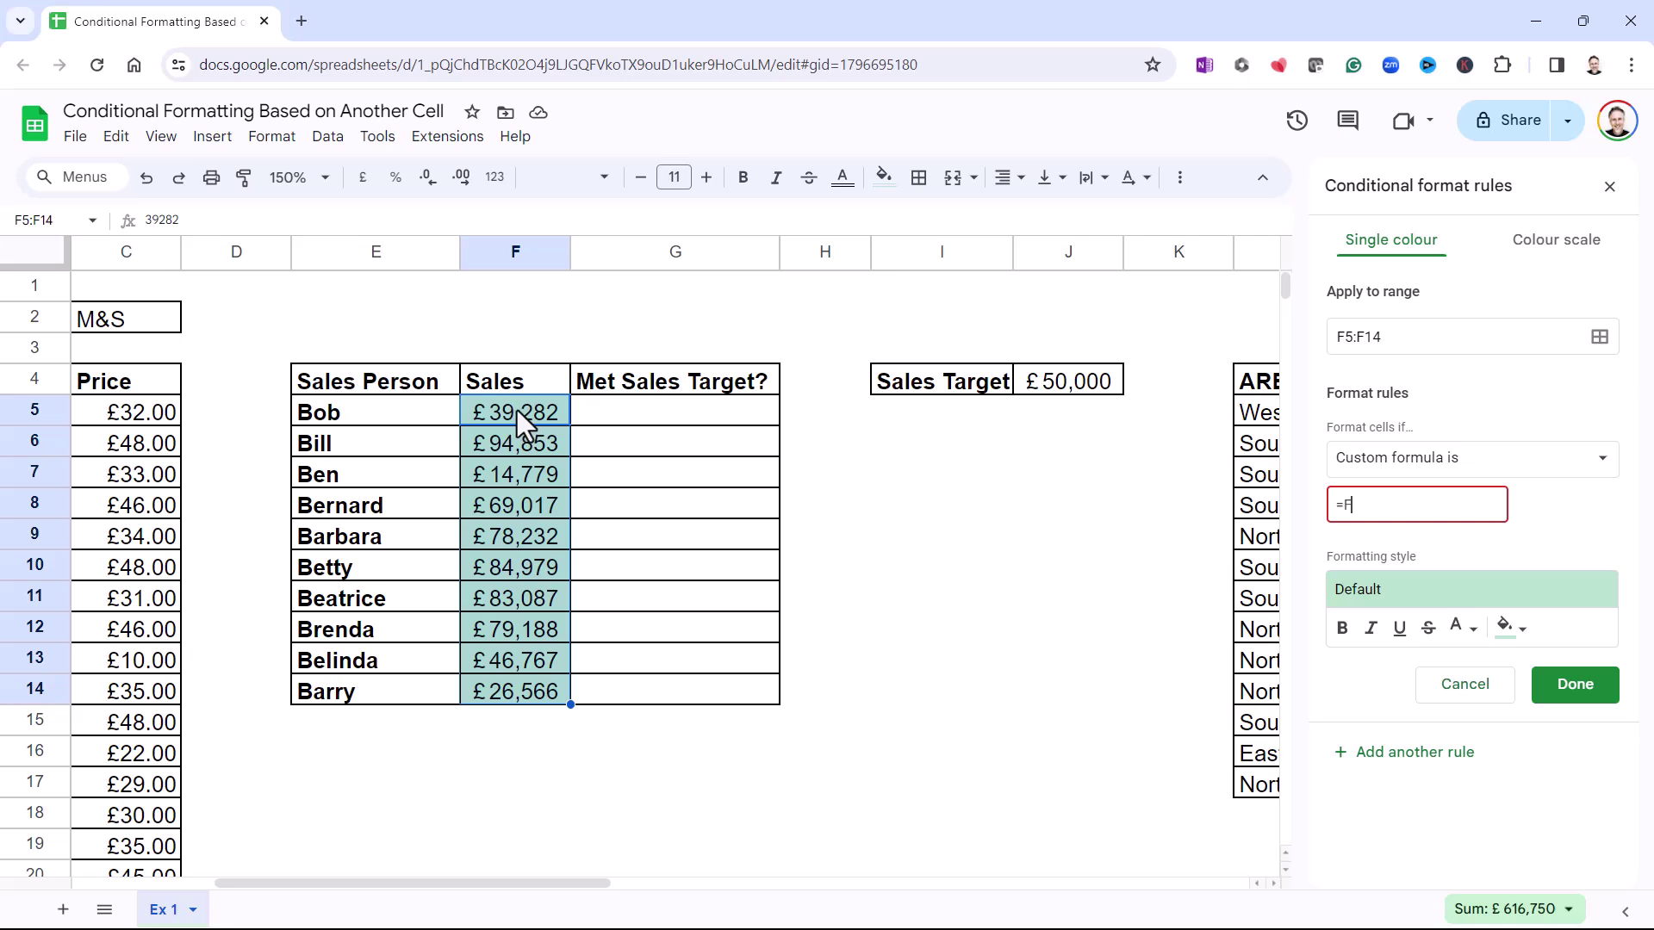
{"action": "type", "text": ">=J4"}
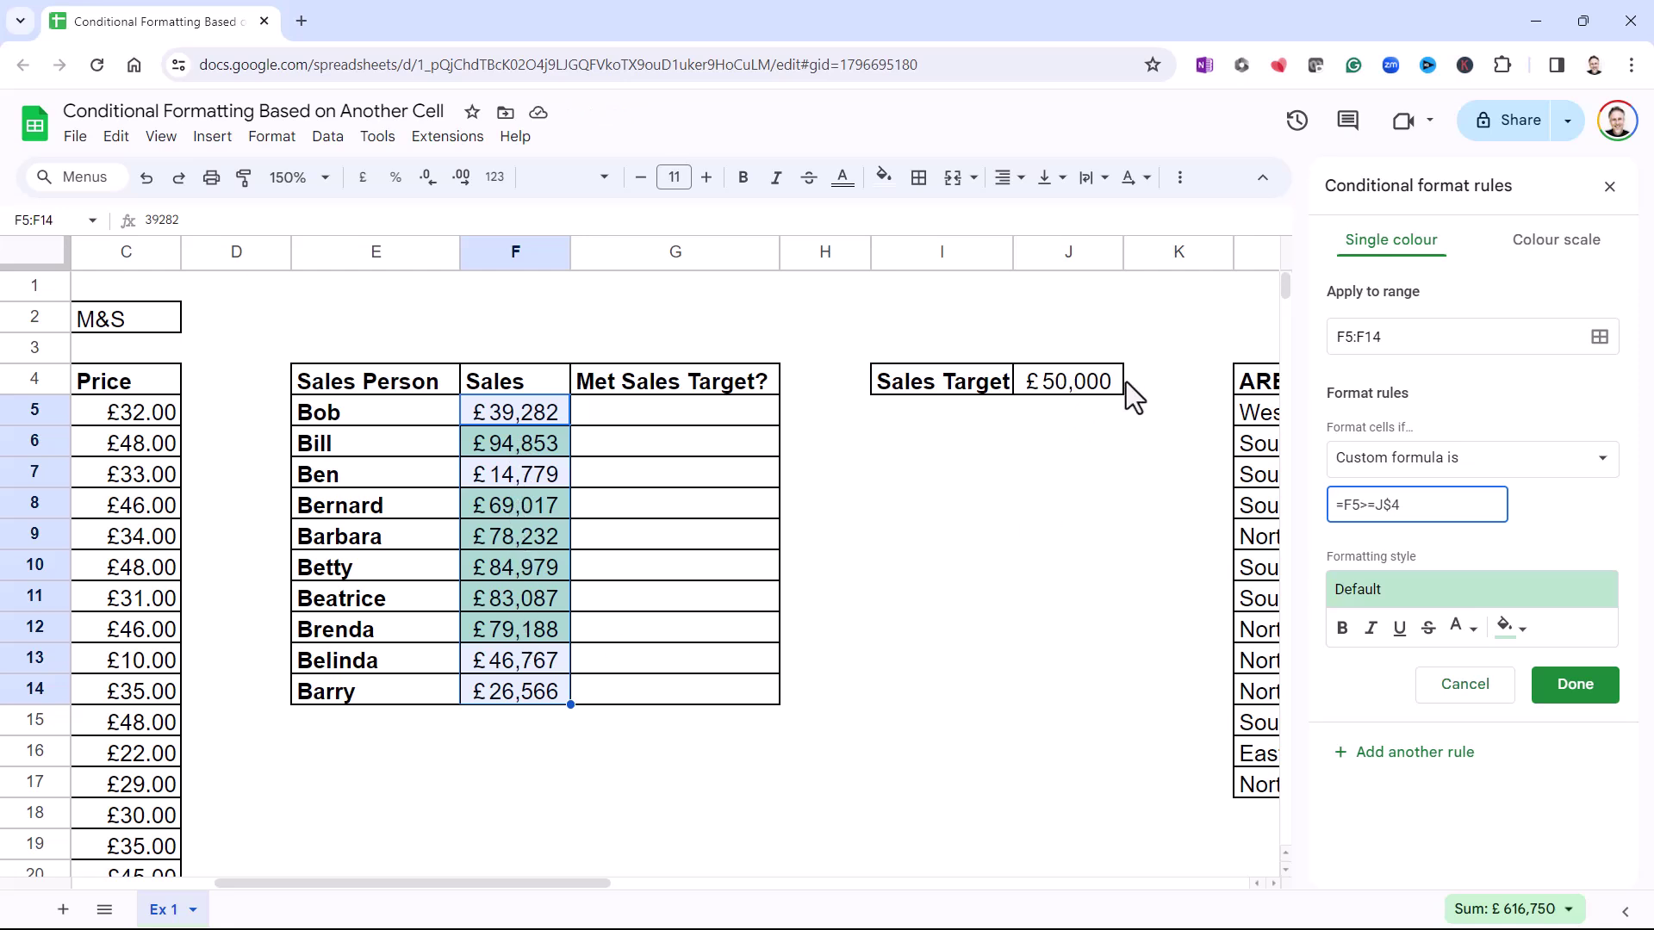
Give the sales rule a dark green fill with white text and save it.
{"action": "left_click", "coordinate": [1515, 628]}
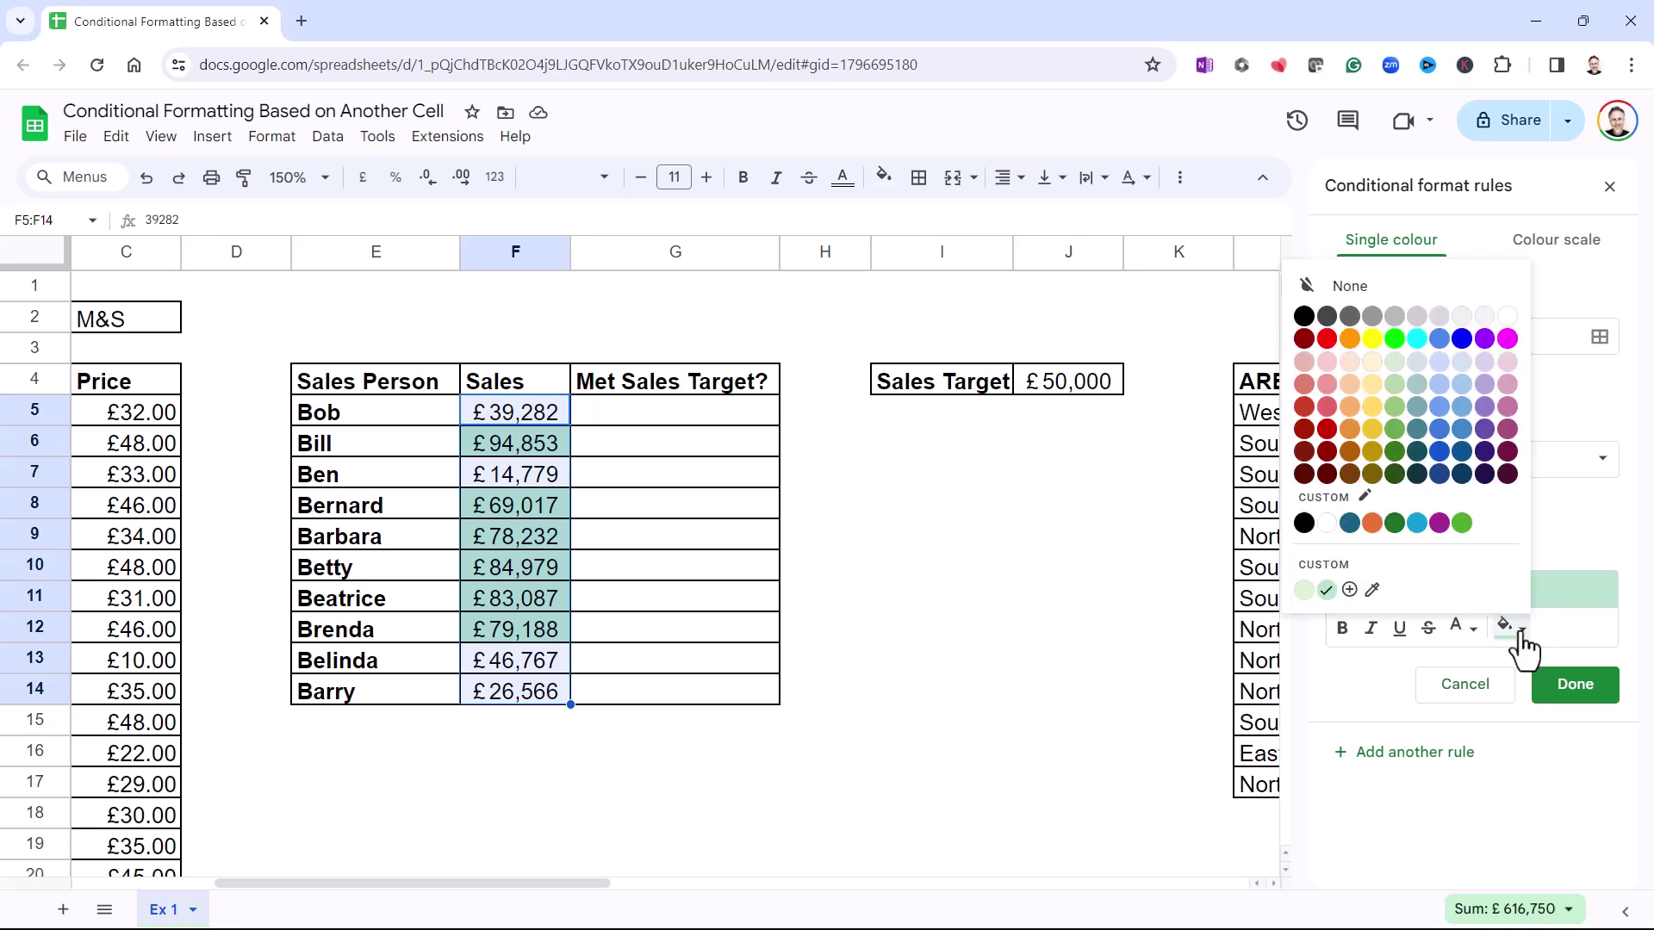
{"action": "left_click", "coordinate": [1394, 454]}
{"action": "left_click", "coordinate": [1470, 633]}
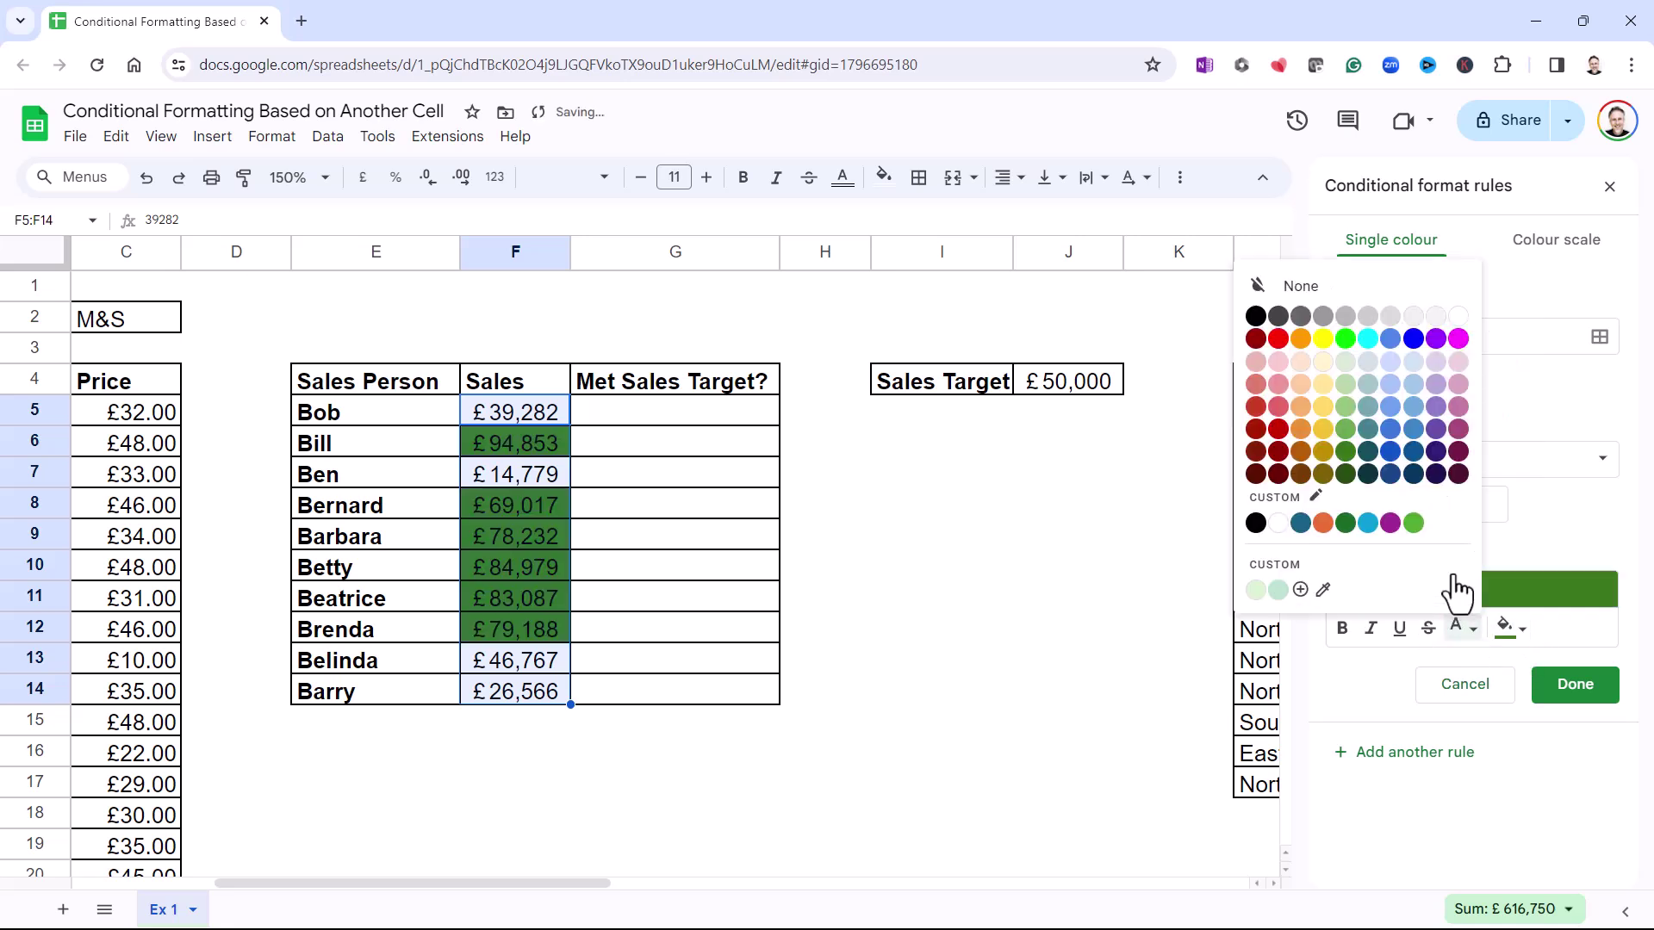
{"action": "left_click", "coordinate": [1276, 534]}
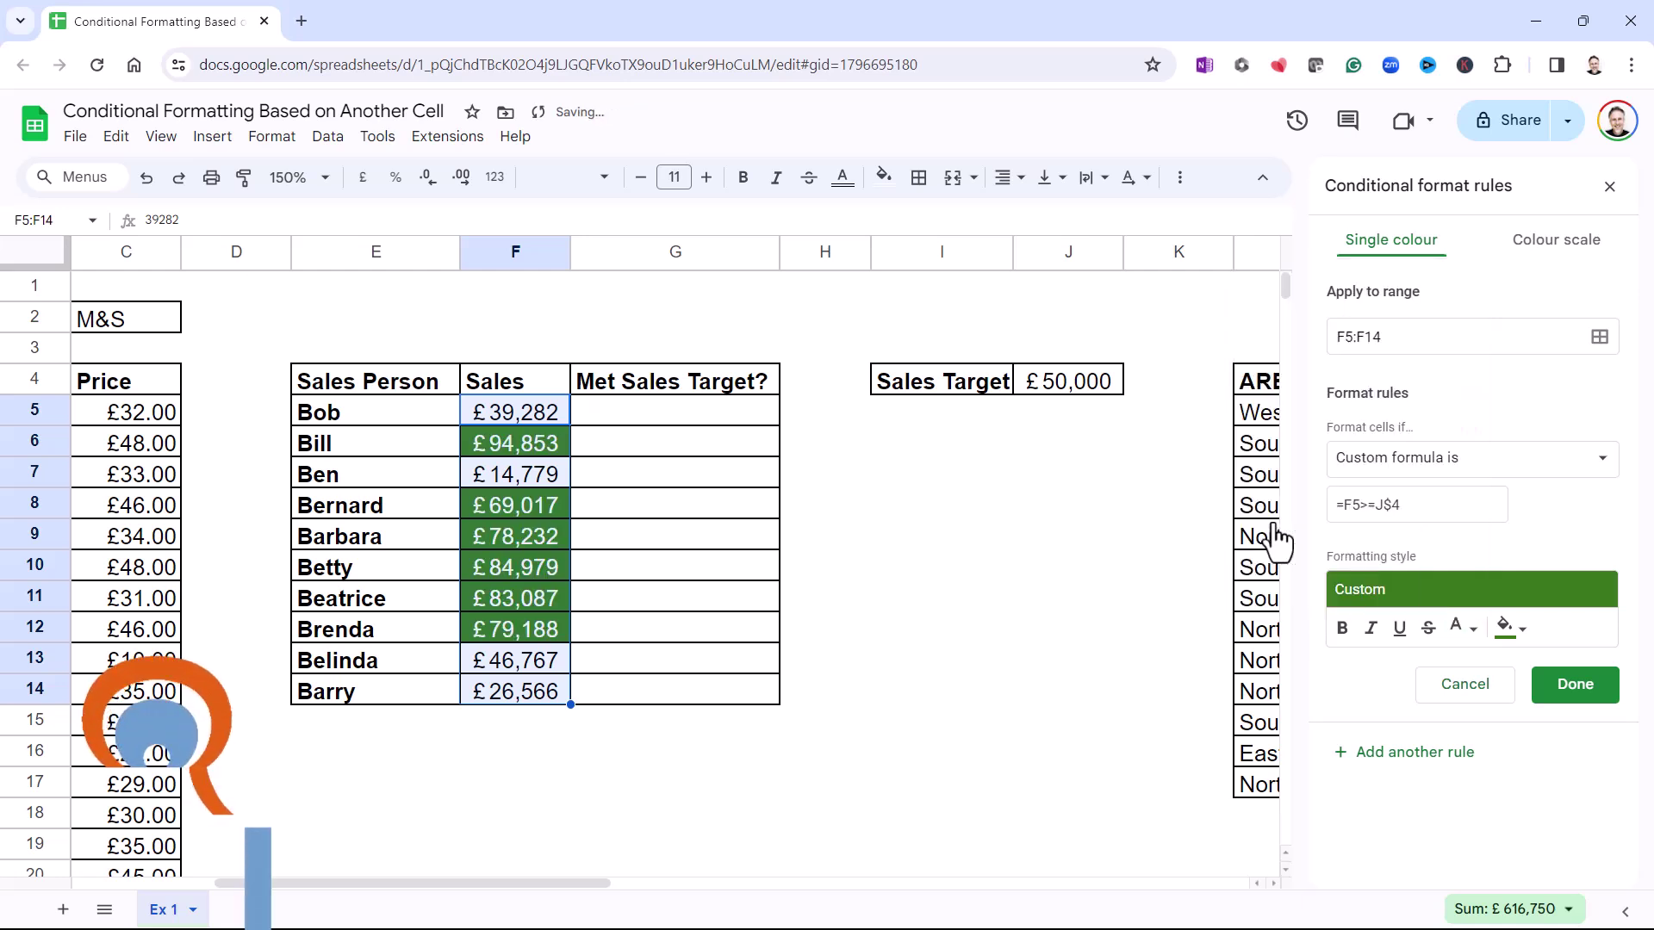
{"action": "left_click", "coordinate": [1566, 701]}
{"action": "left_click", "coordinate": [942, 626]}
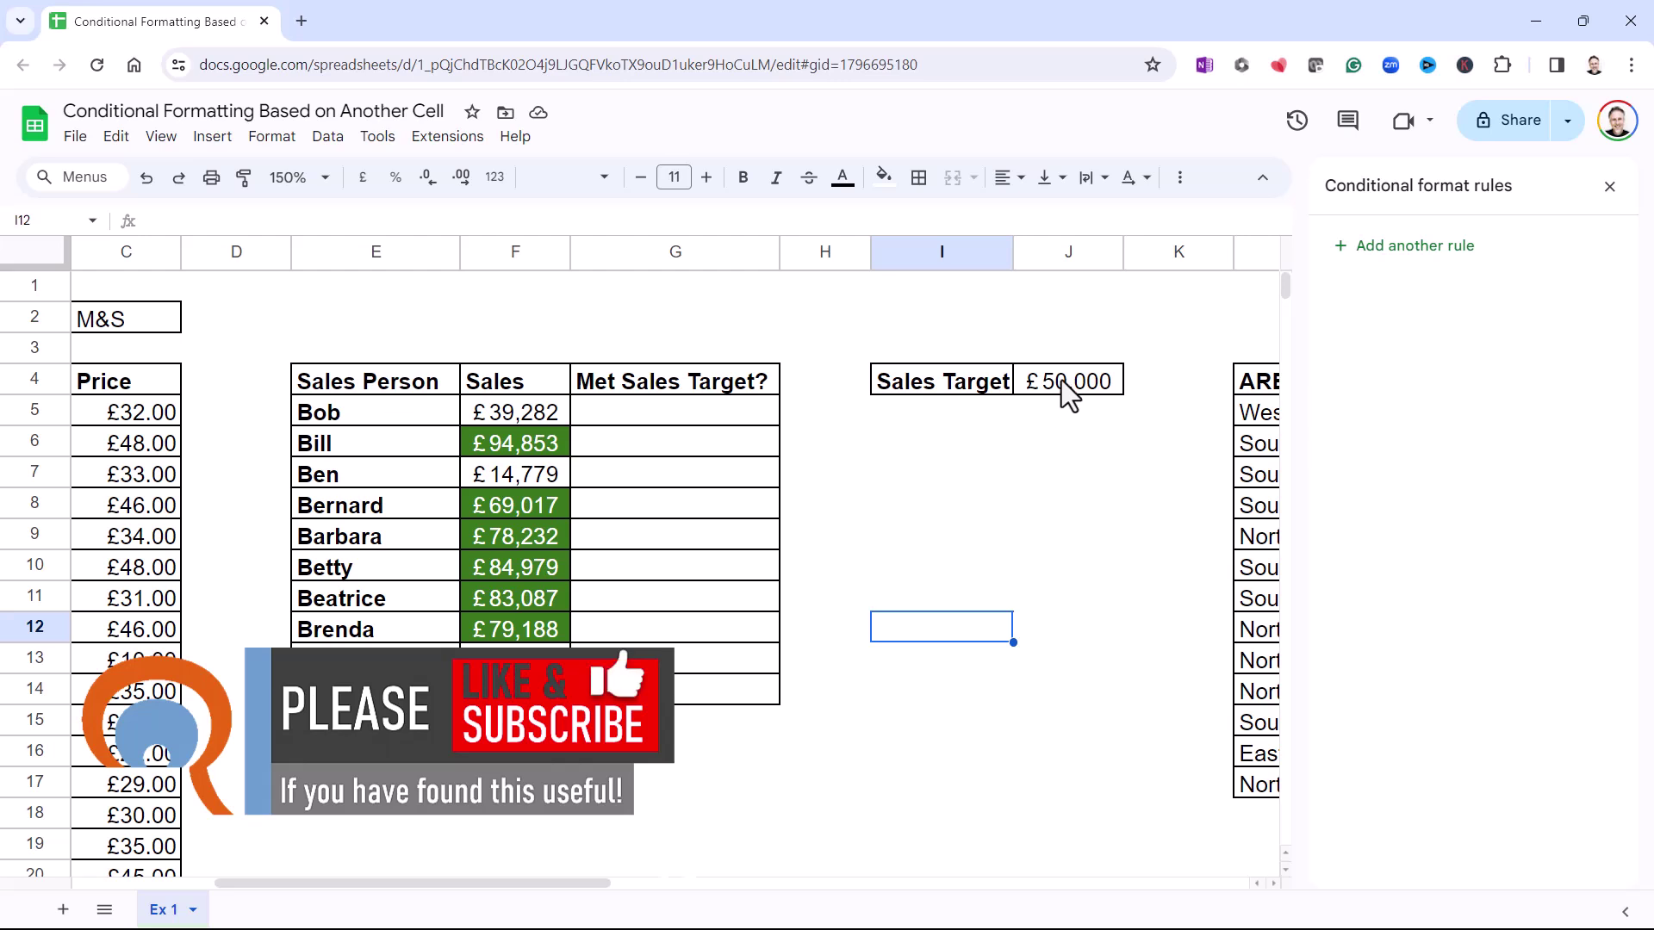
Change the Sales Target in J4 to 80000 to test the sales rule.
{"action": "left_click", "coordinate": [1063, 379]}
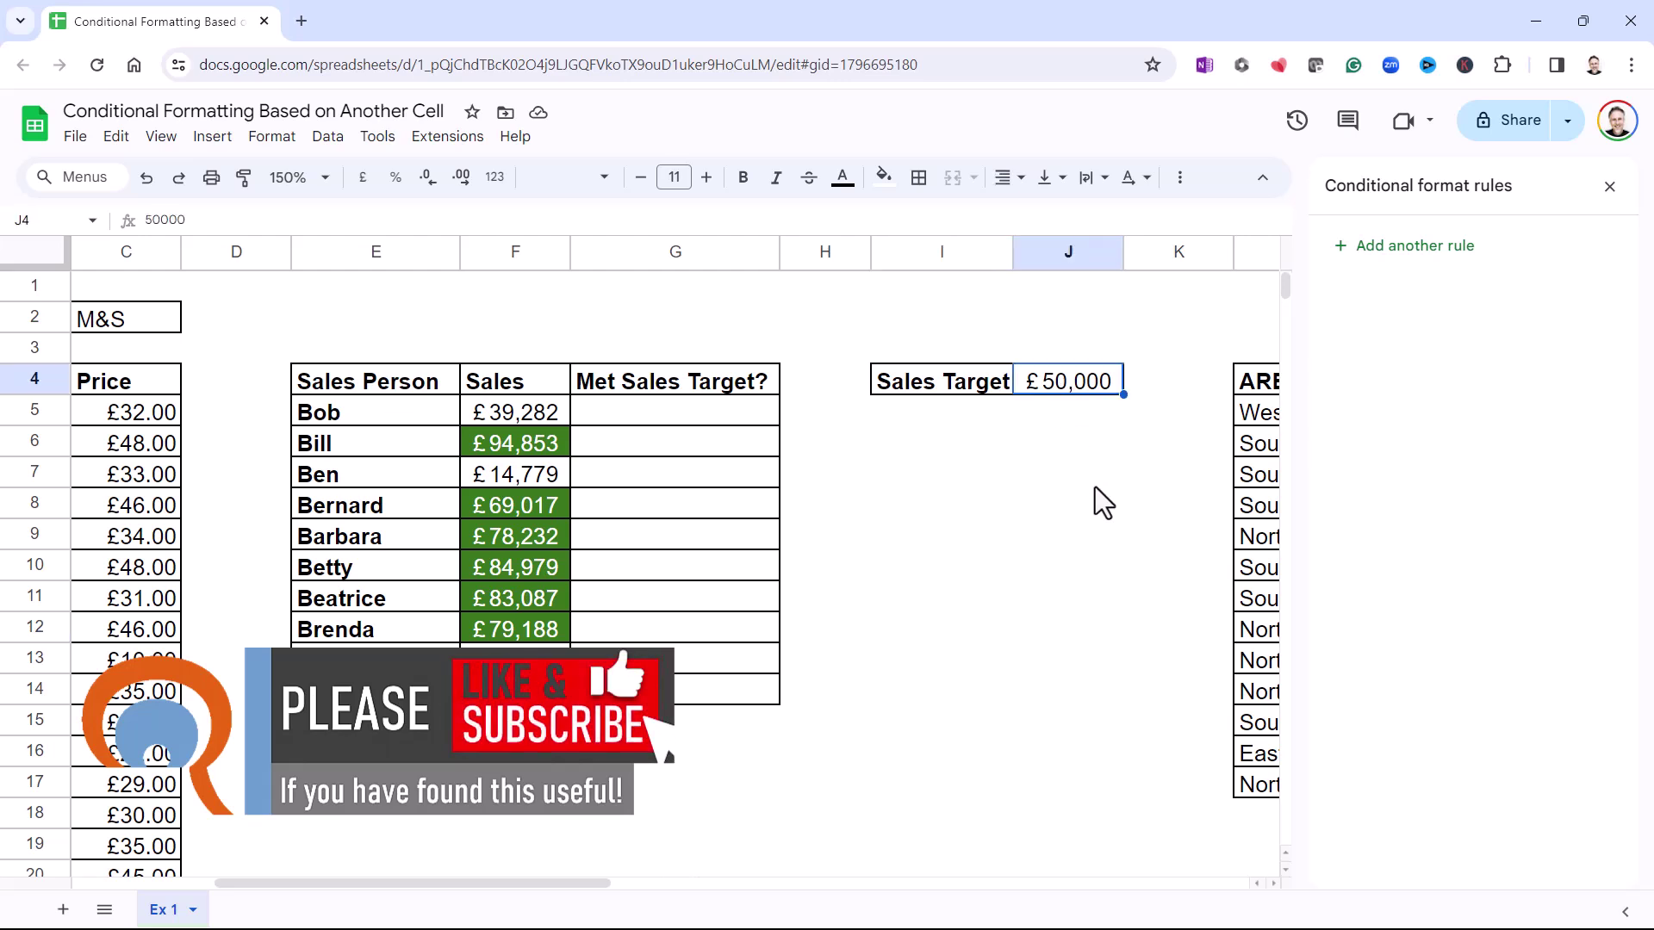
{"action": "type", "text": "80000"}
{"action": "key", "text": "Return"}
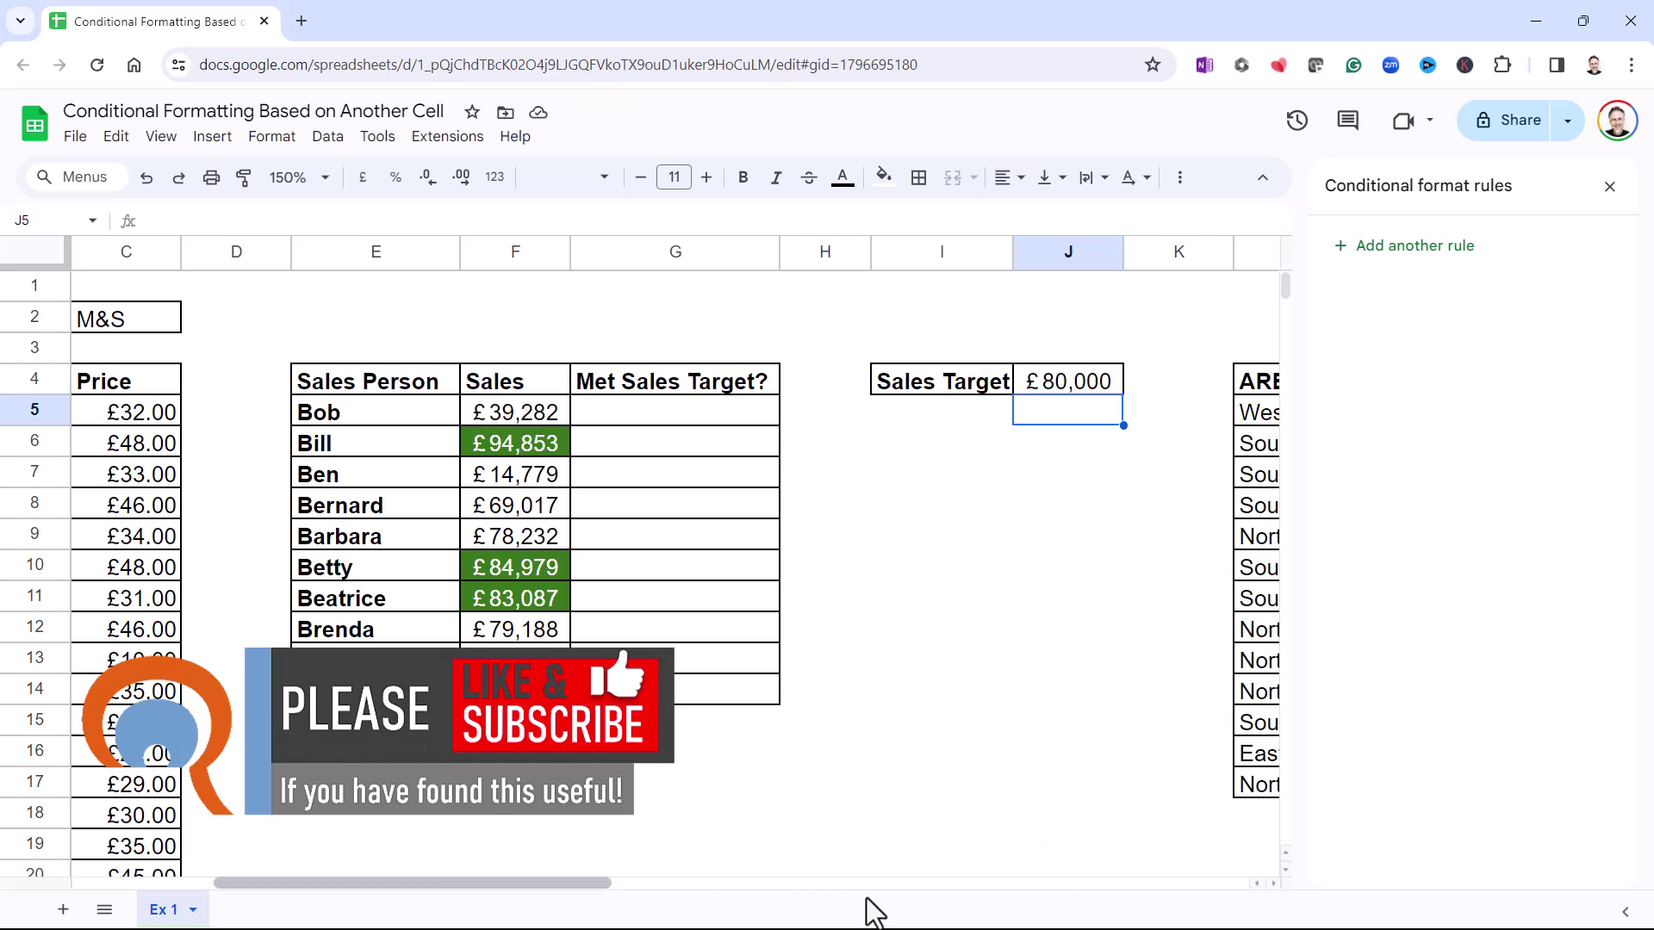
Start a conditional formatting rule for the ACTUAL figures in O5:O17 of the budget table.
{"action": "left_click", "coordinate": [915, 883]}
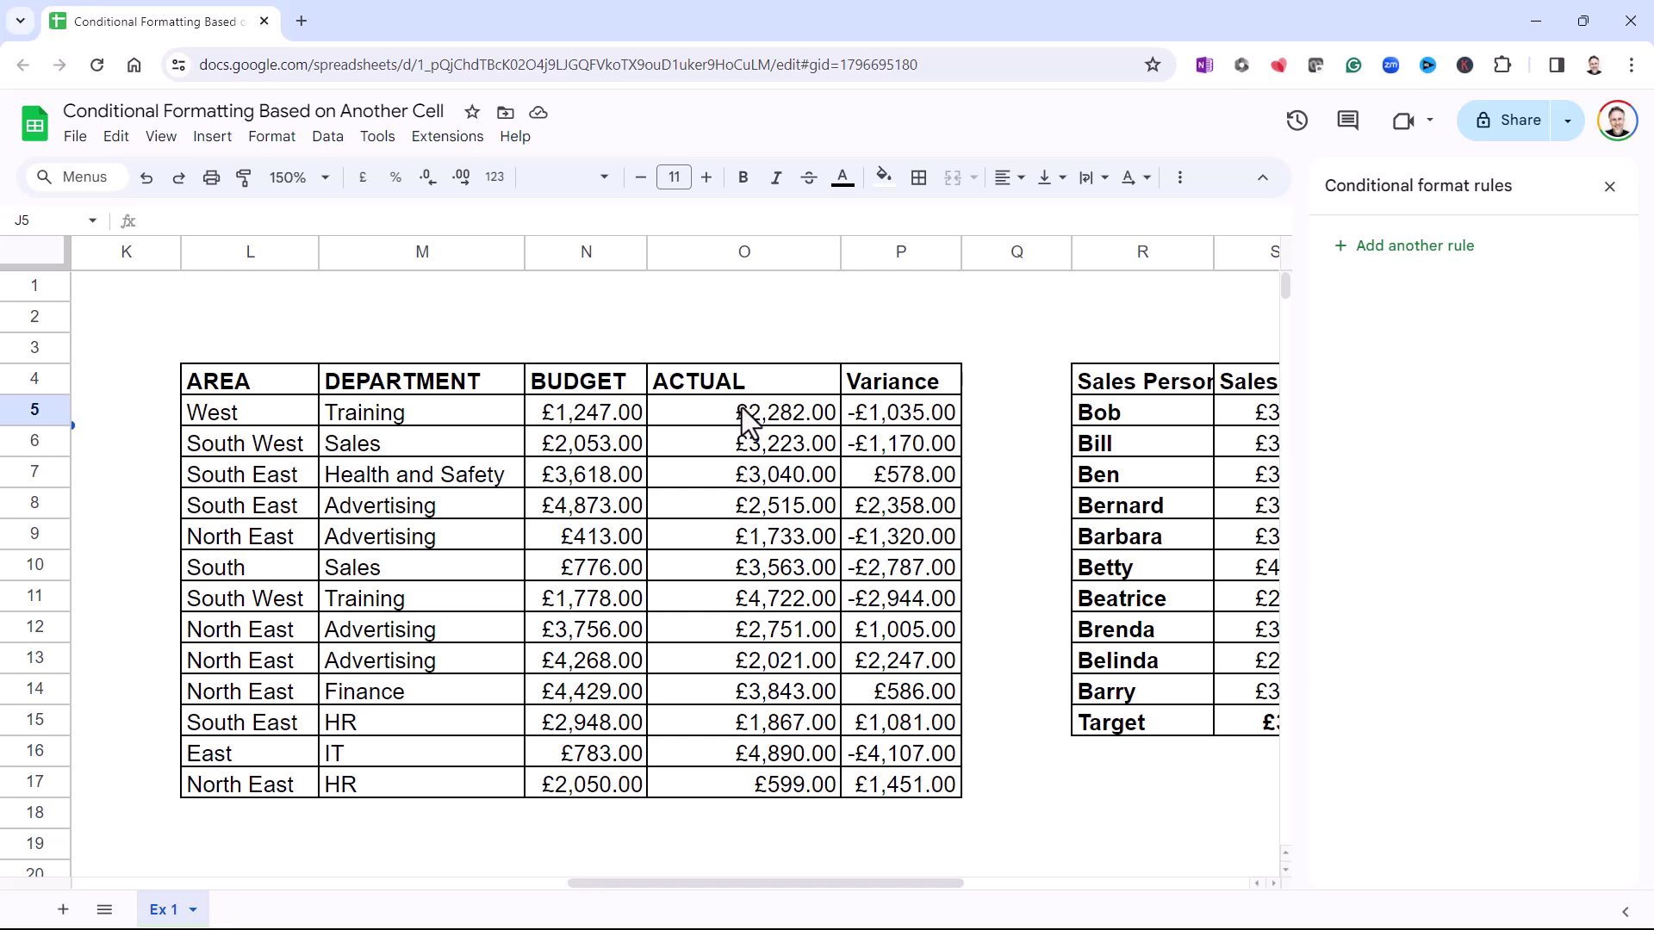
{"action": "left_click_drag", "start_coordinate": [742, 406], "coordinate": [730, 771]}
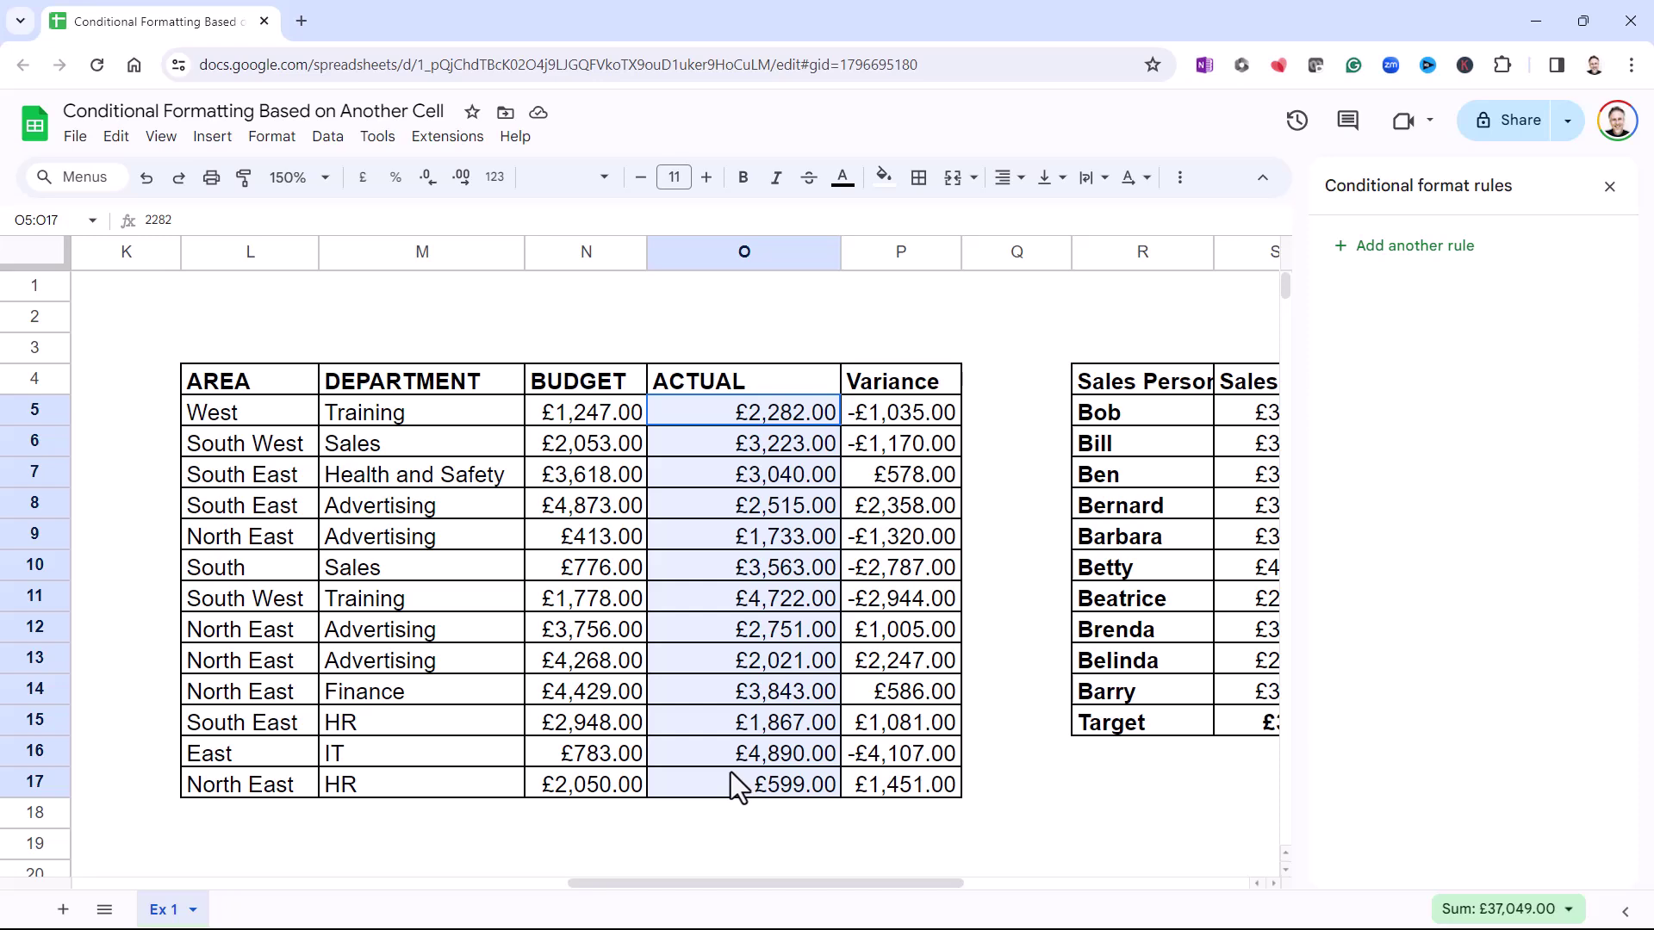
{"action": "left_click", "coordinate": [274, 138]}
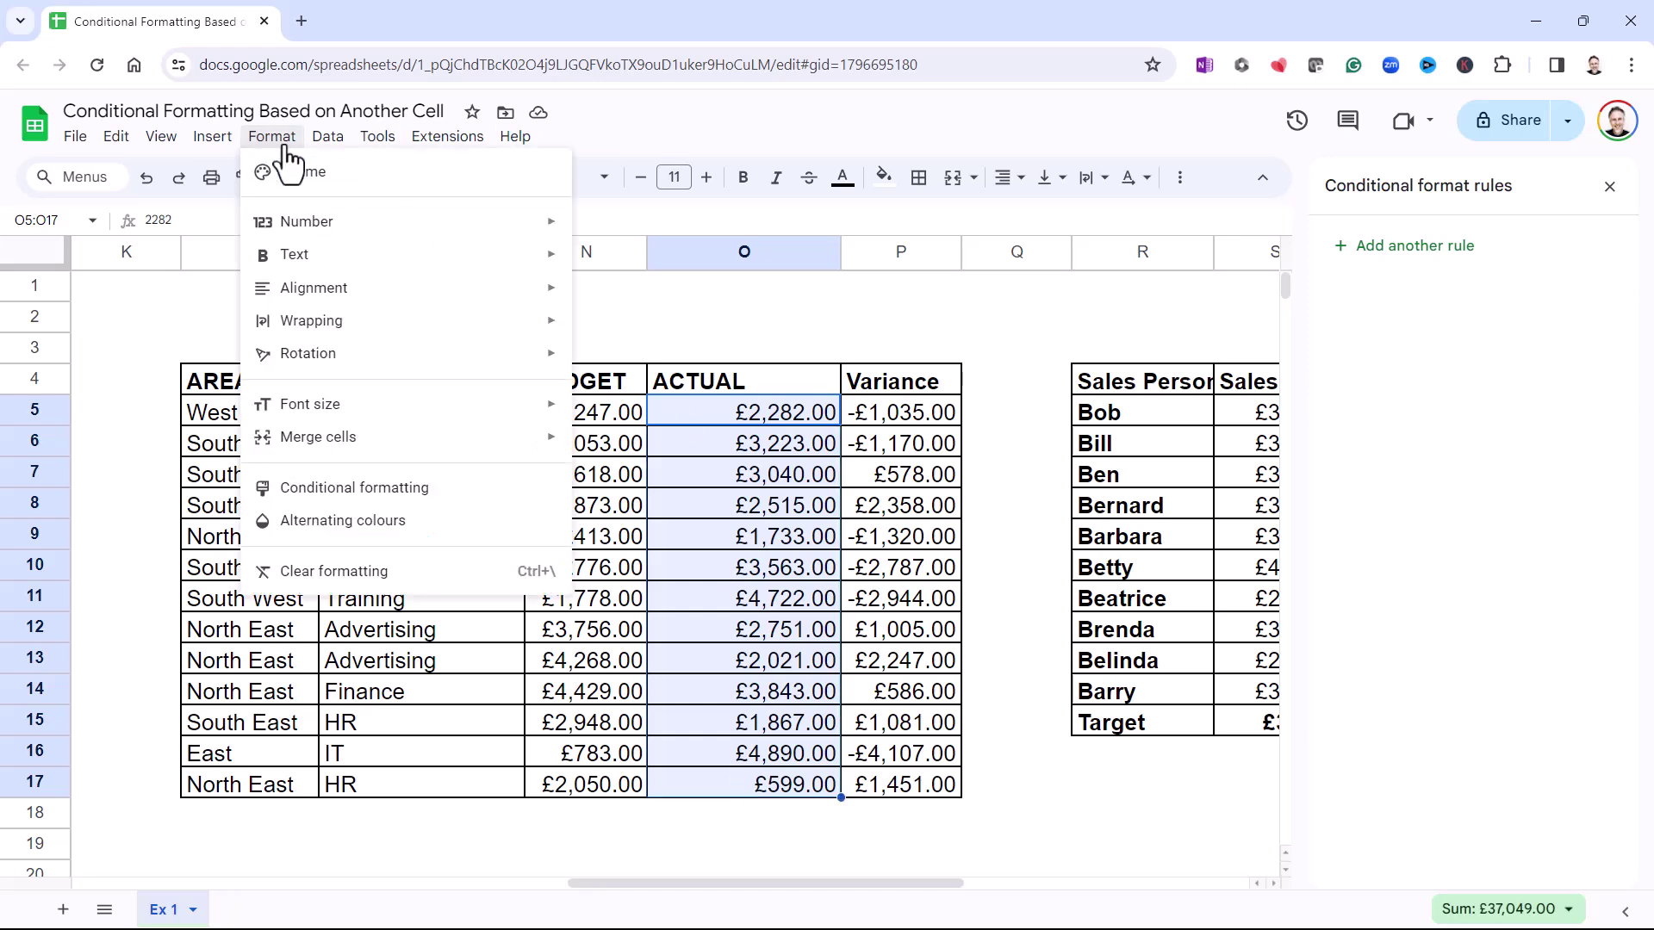
{"action": "left_click", "coordinate": [323, 489]}
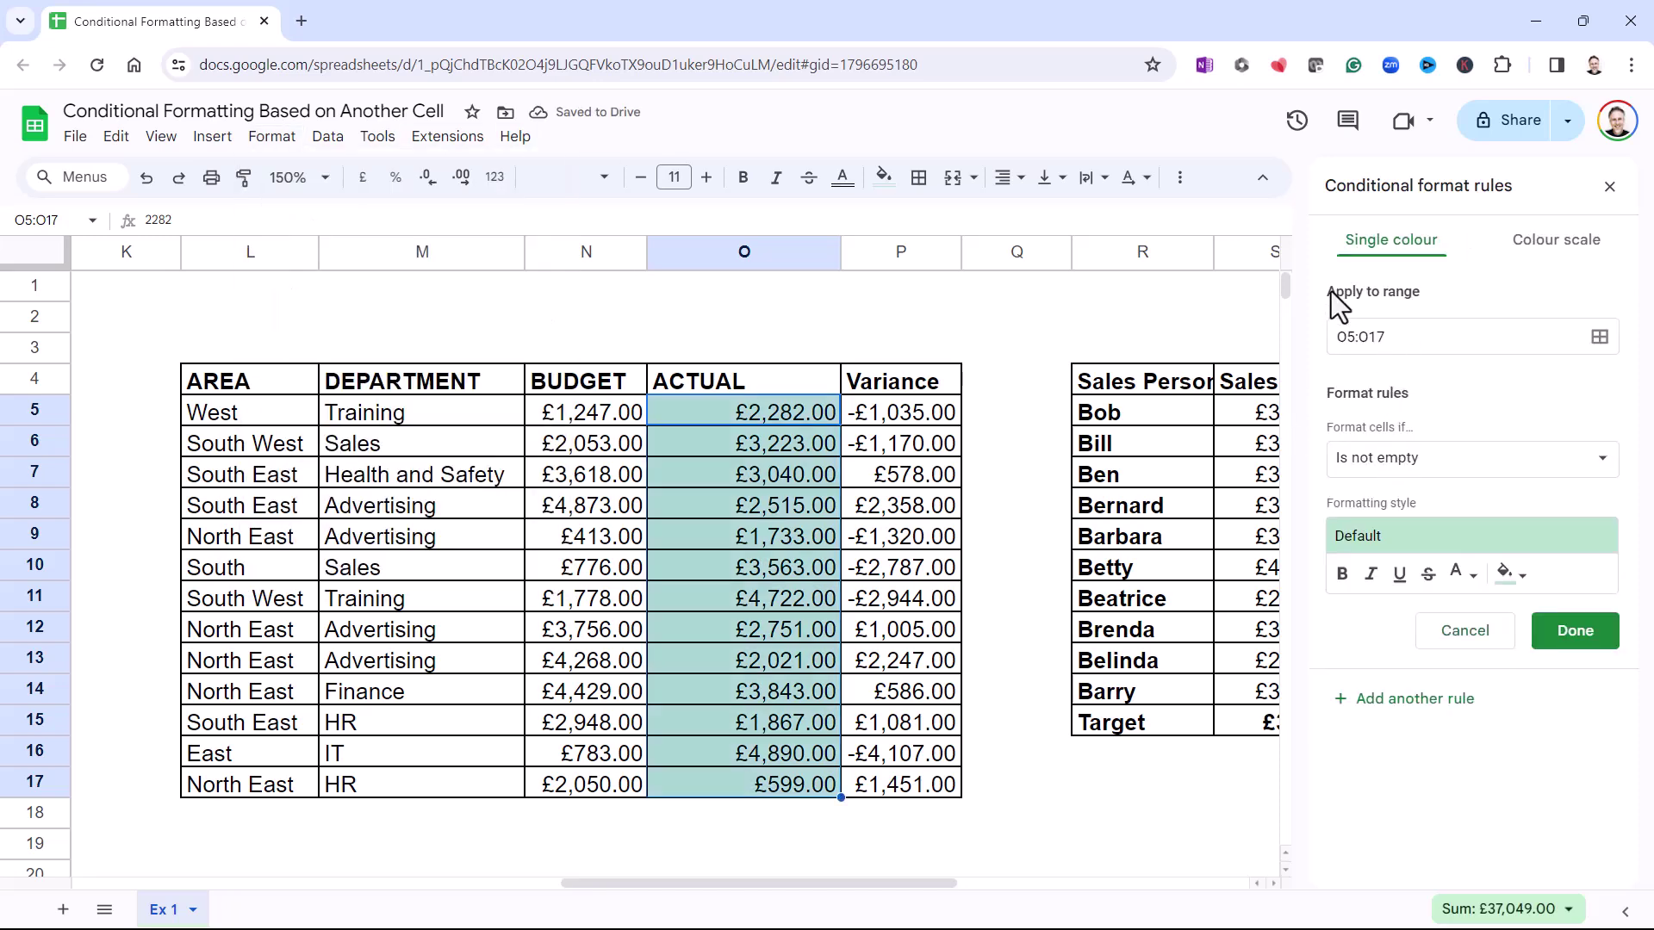
Set the ACTUAL rule's condition to the custom formula =P5<0, testing each row's Variance for a negative value.
{"action": "left_click", "coordinate": [1384, 457]}
{"action": "left_click", "coordinate": [1384, 468]}
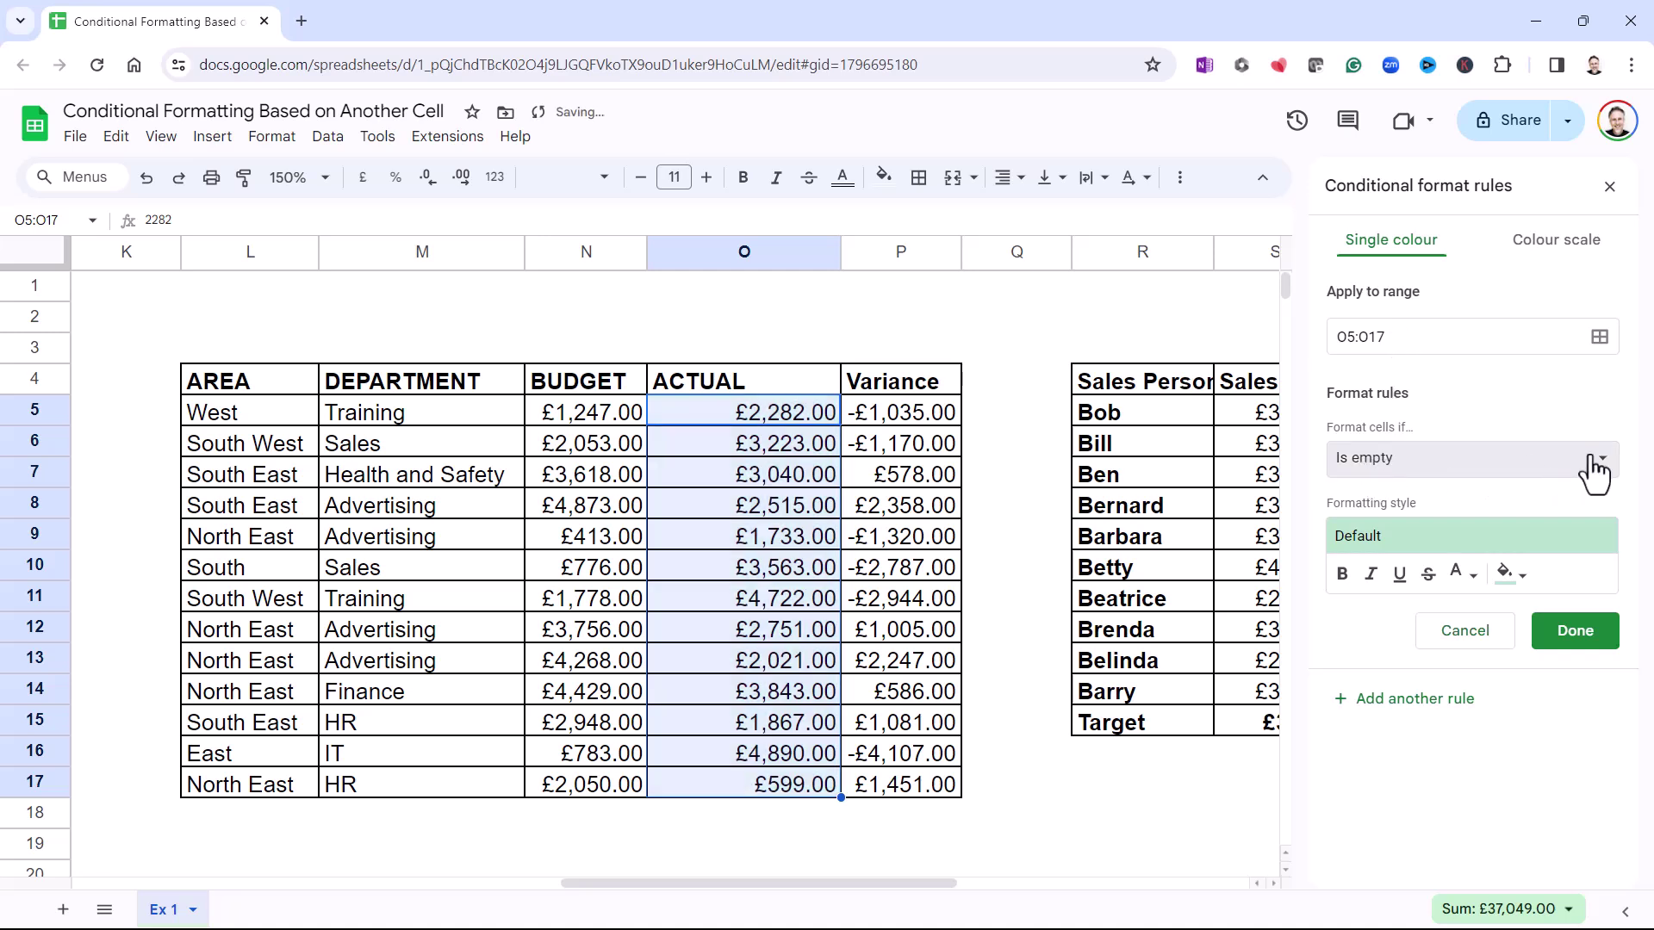
{"action": "left_click", "coordinate": [1612, 474]}
{"action": "scroll", "coordinate": [1464, 732], "scroll_direction": "down", "scroll_amount": 2}
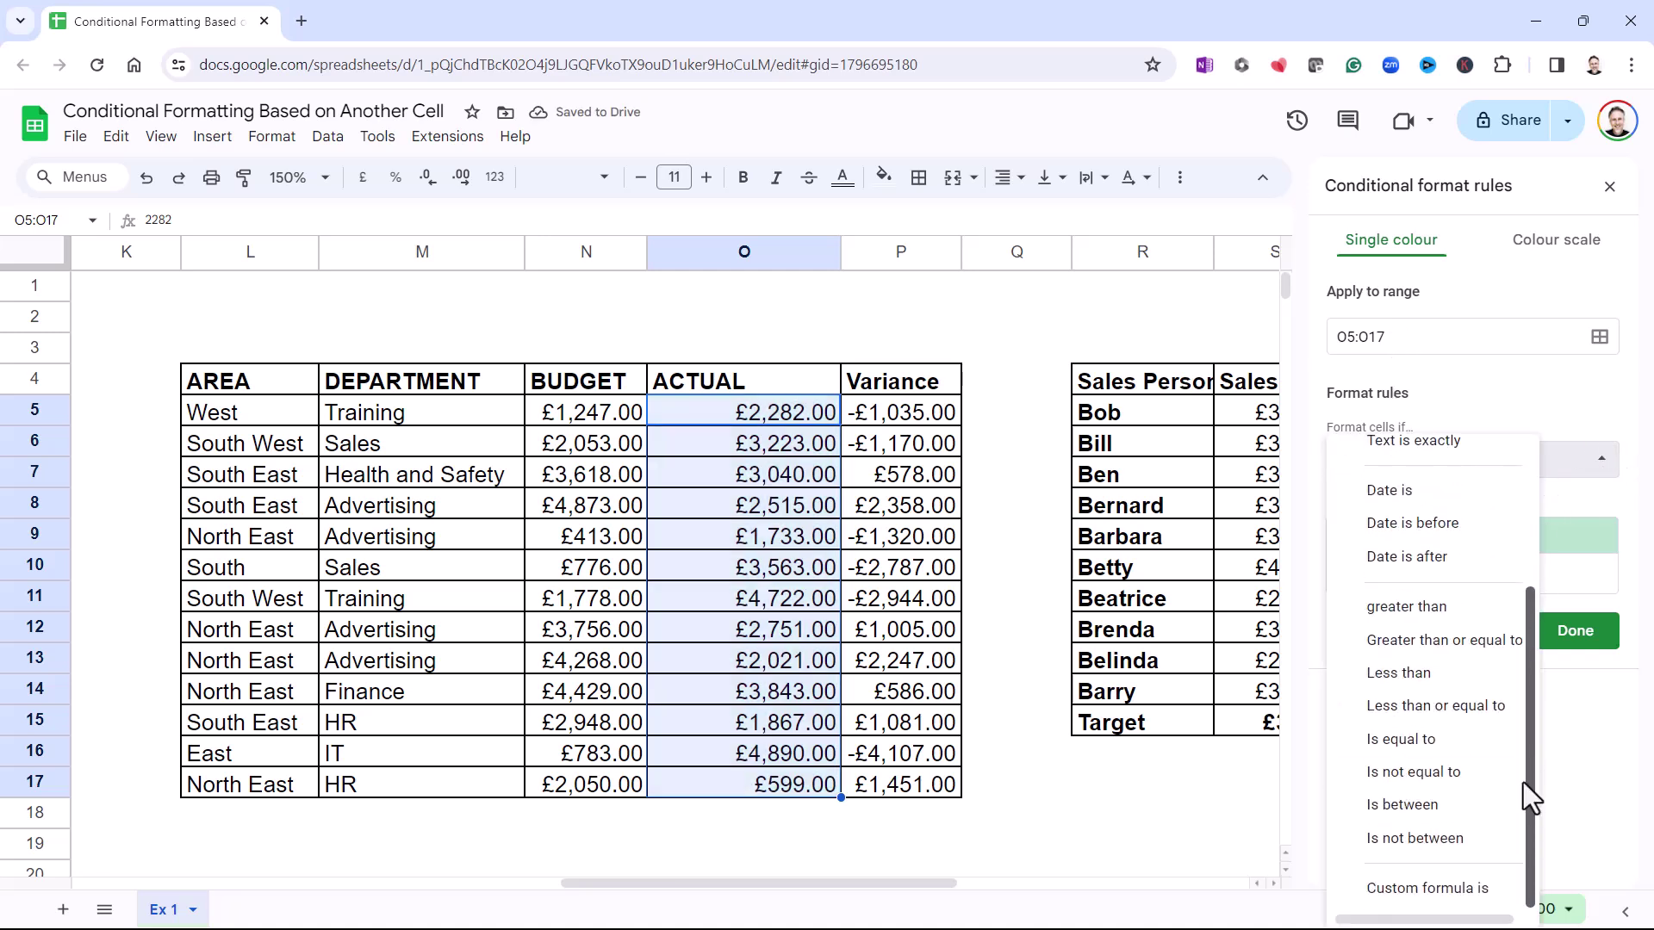
{"action": "left_click", "coordinate": [1478, 888]}
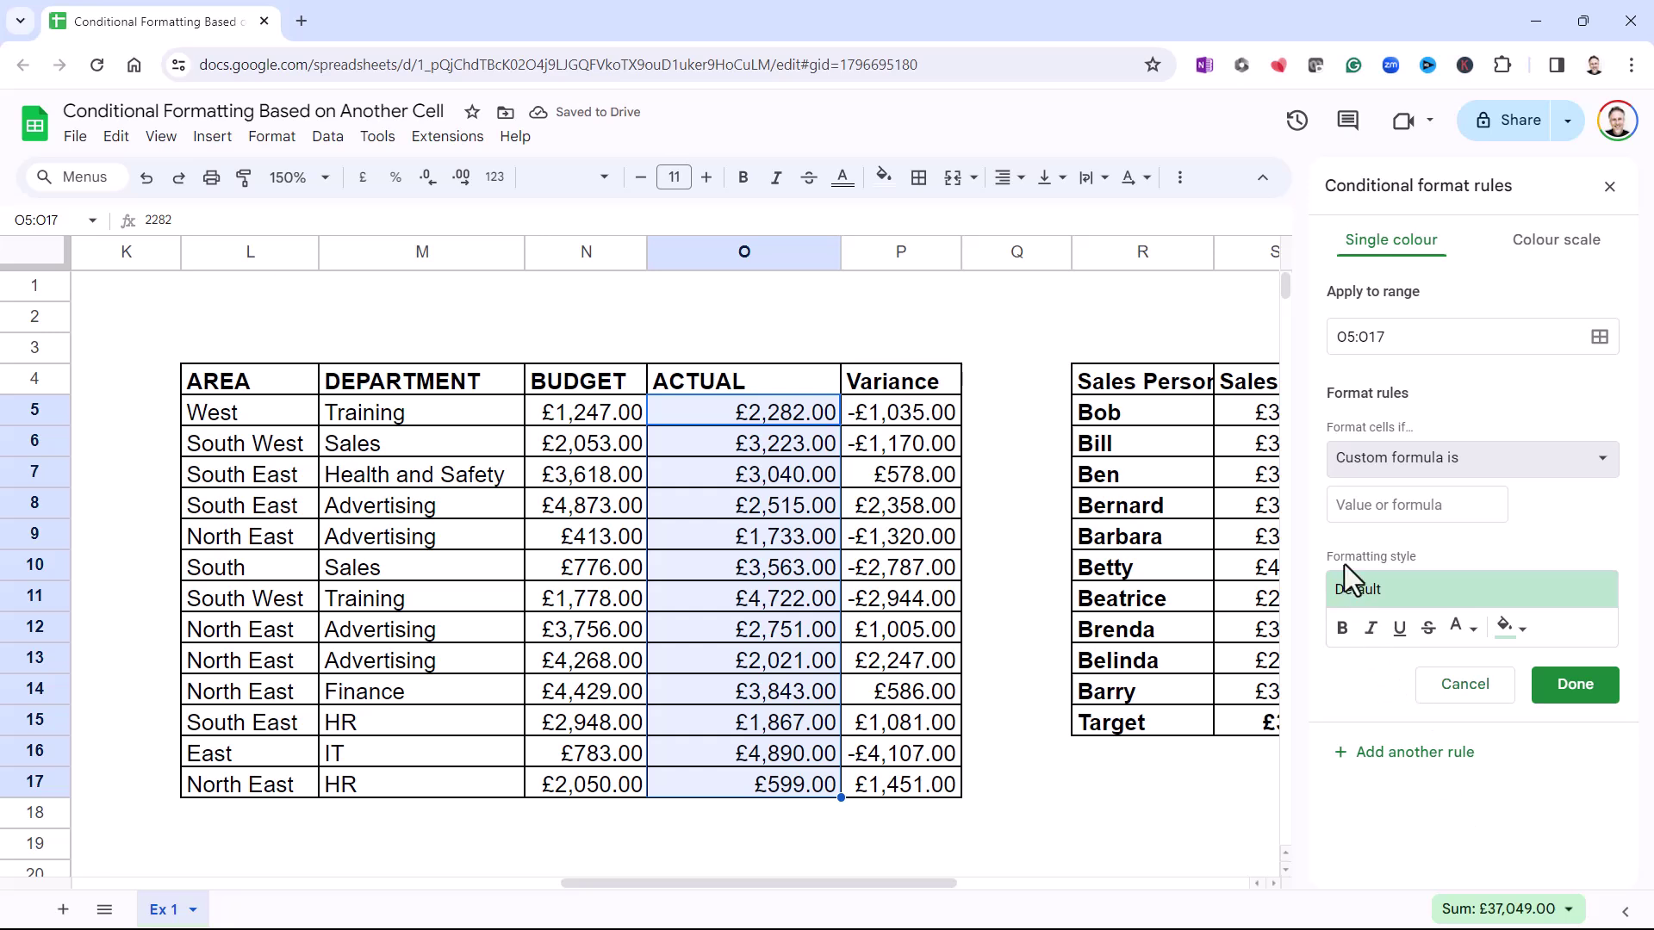
{"action": "left_click", "coordinate": [1348, 513]}
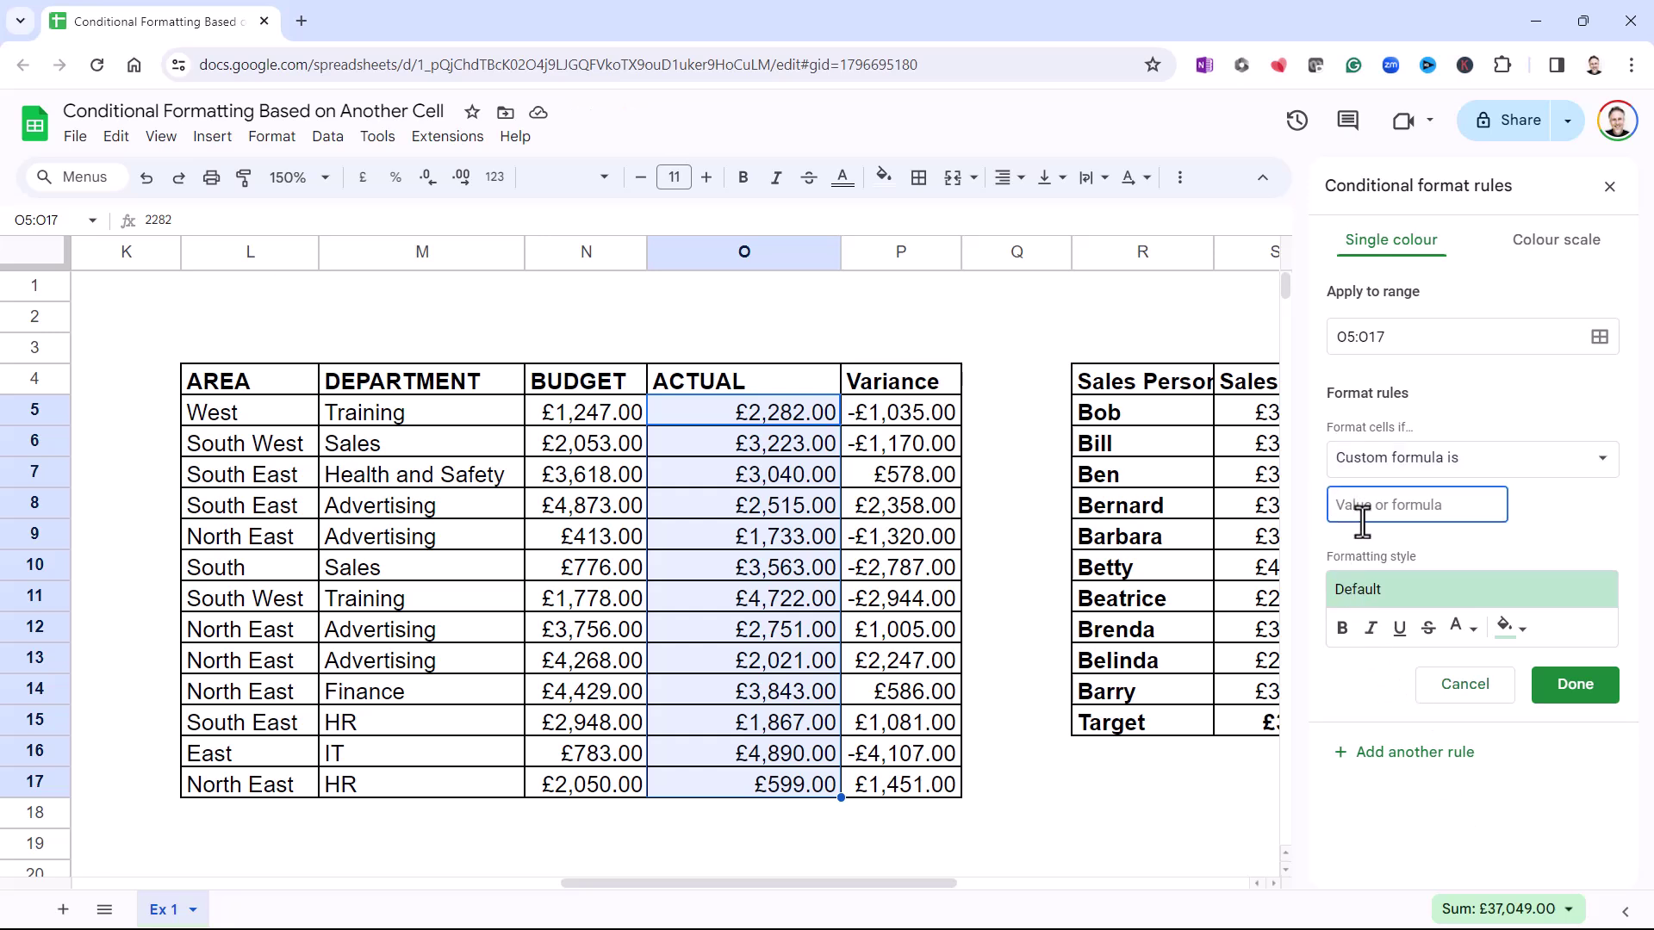
{"action": "type", "text": "="}
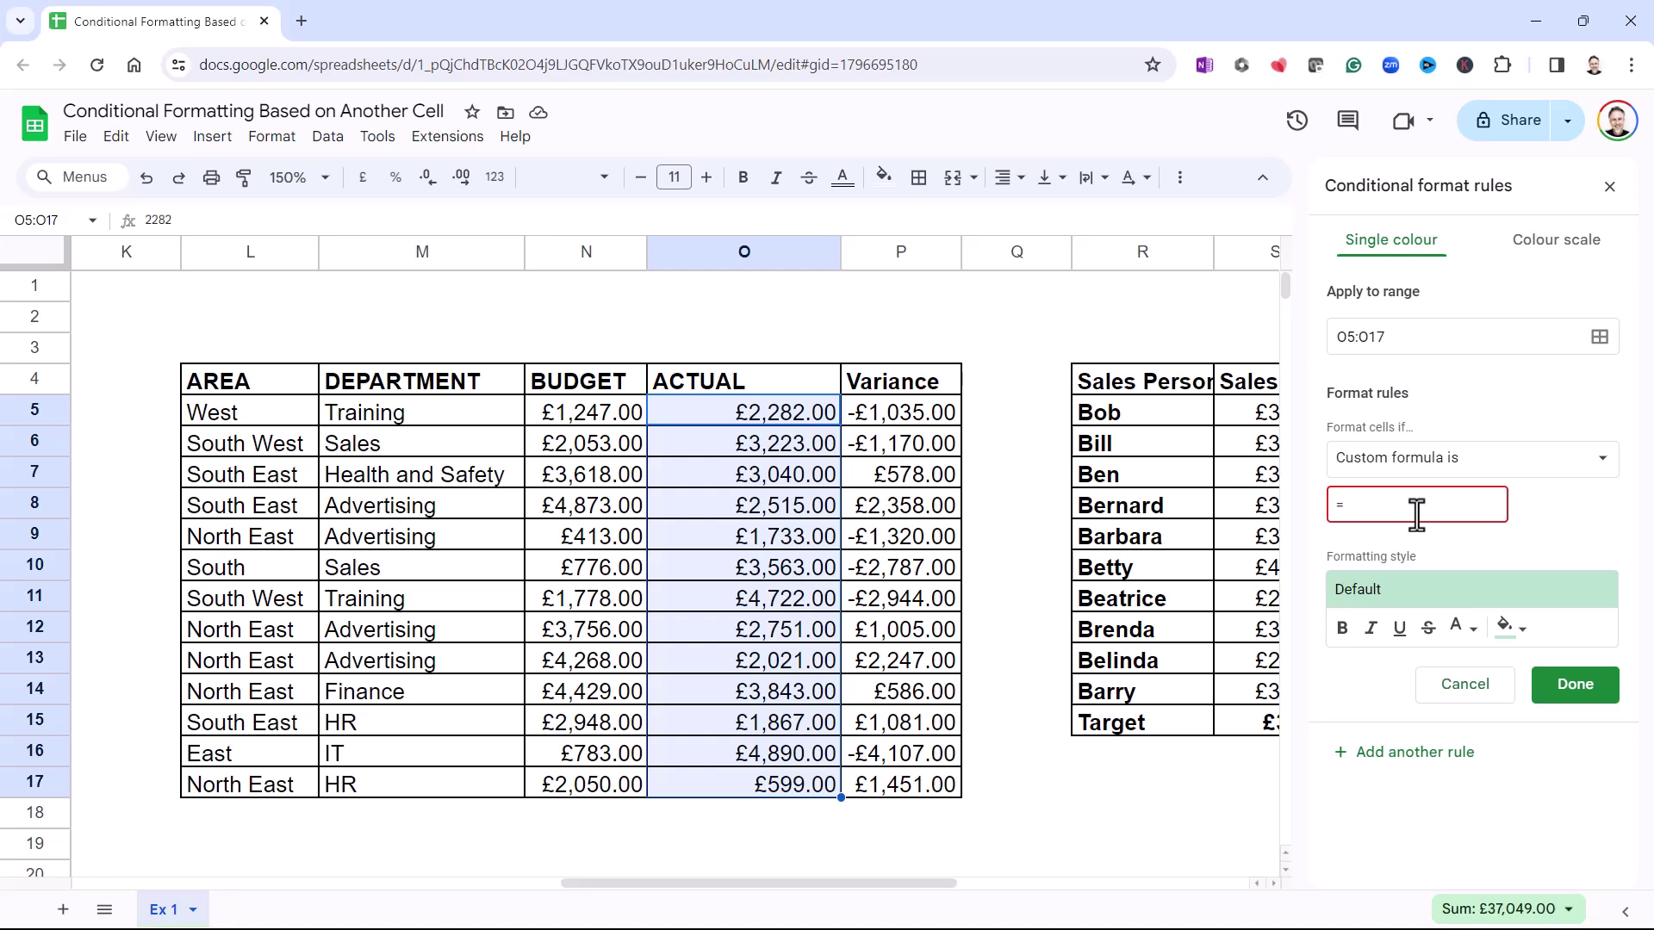
{"action": "type", "text": "P5<"}
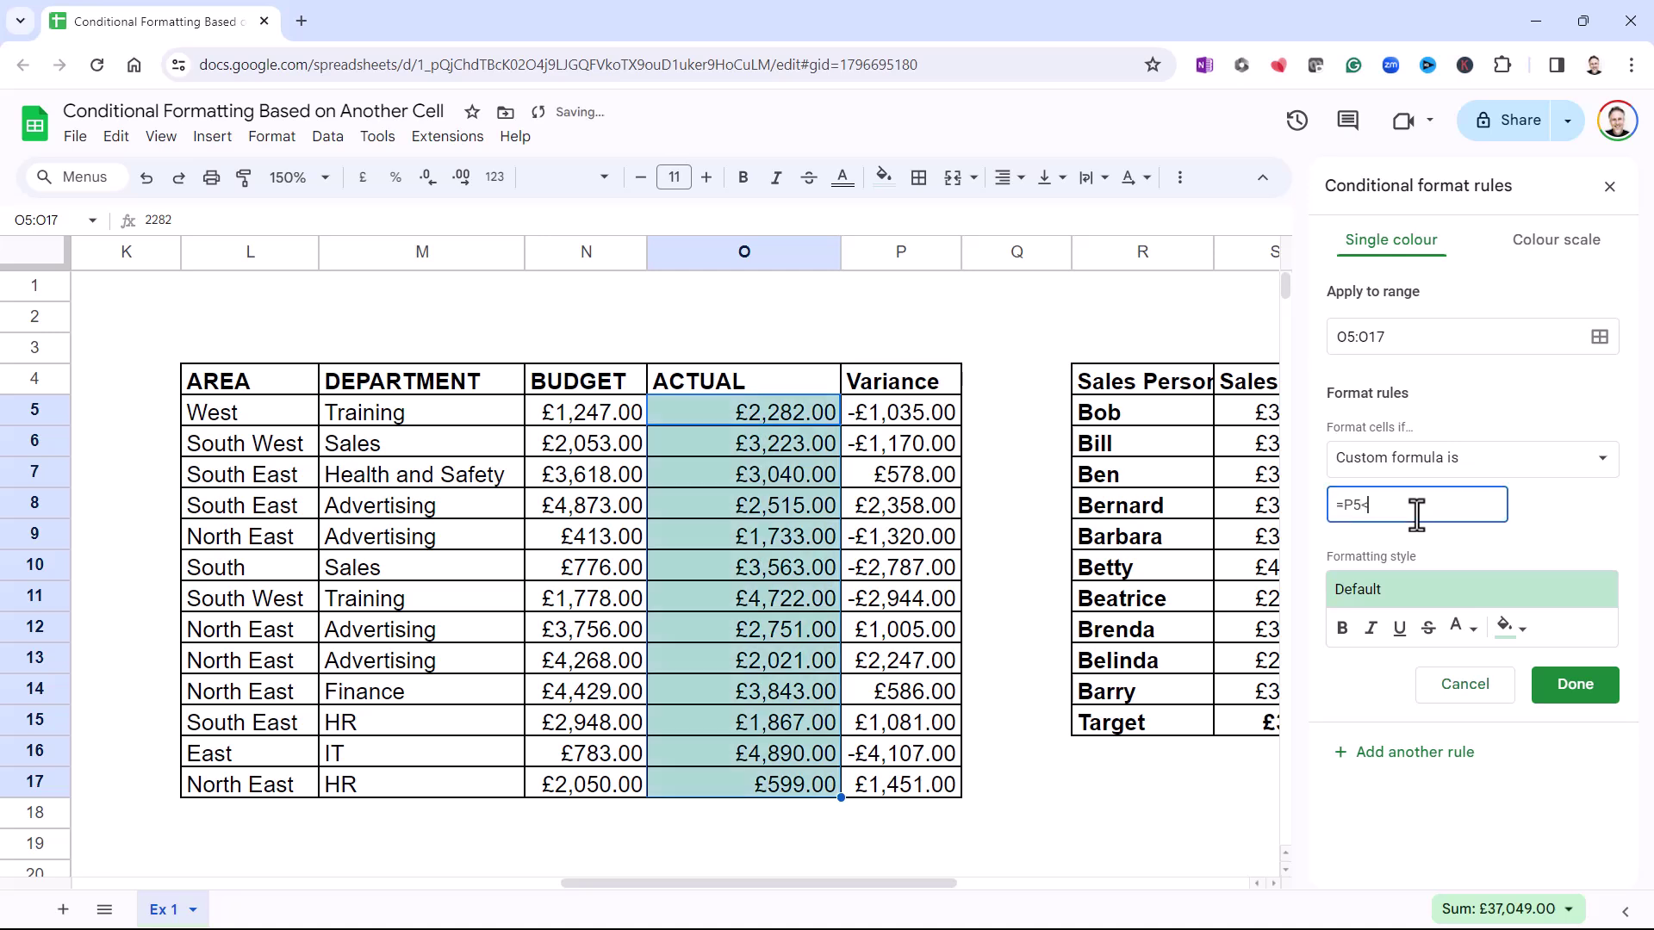
{"action": "type", "text": "0"}
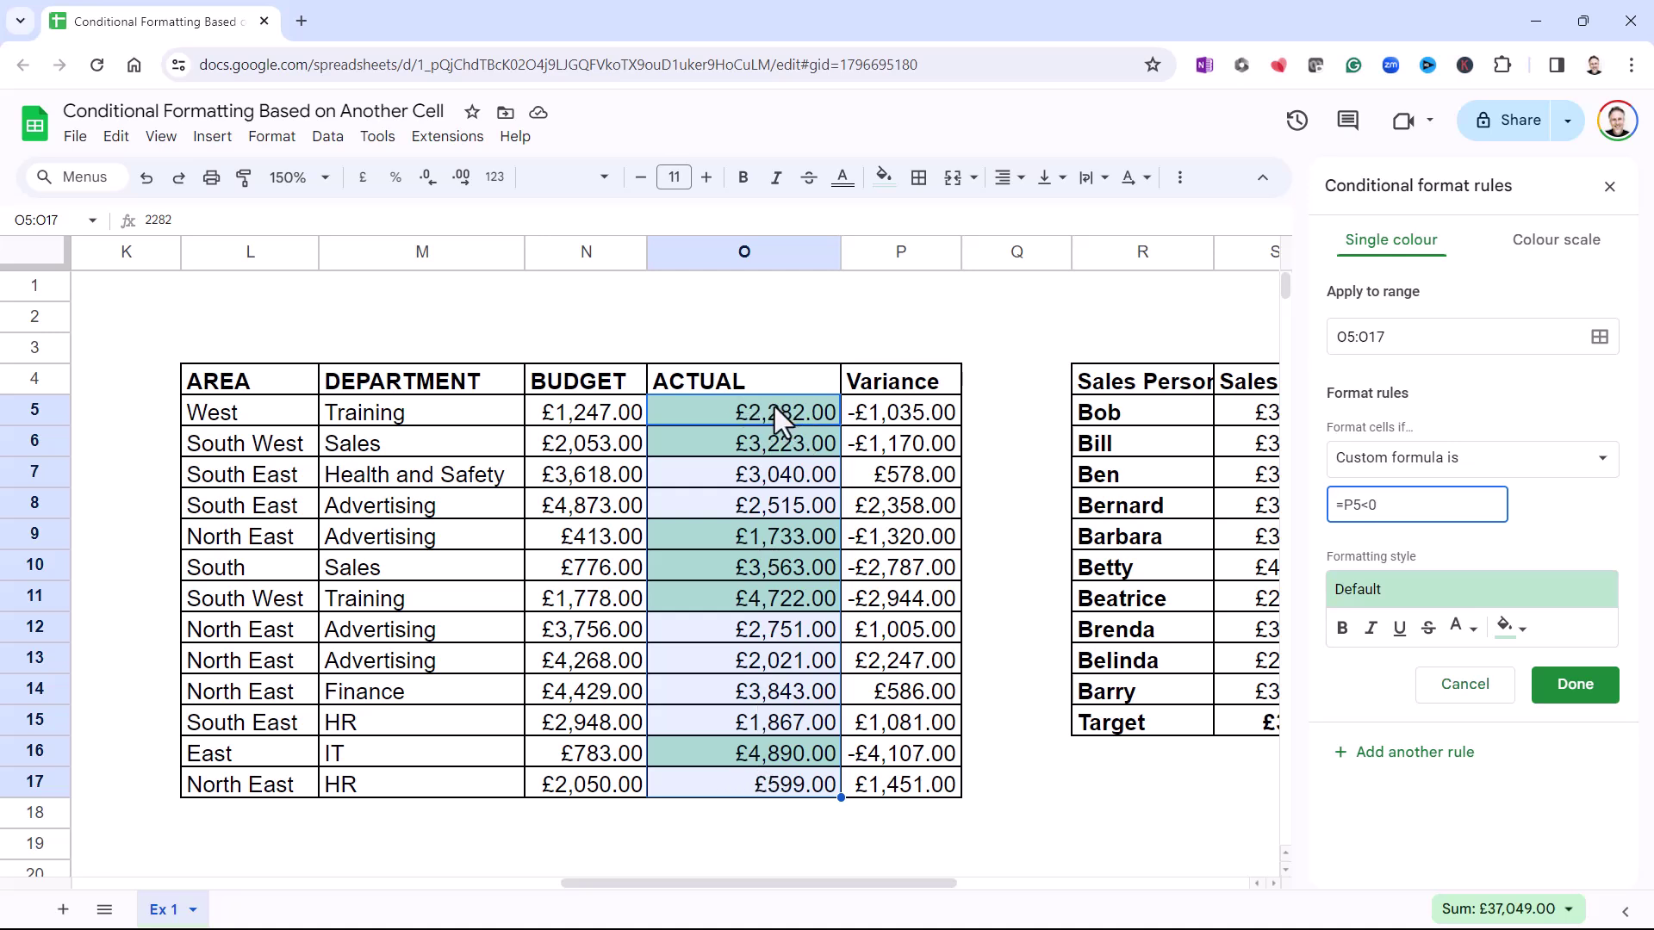
Give the negative-variance rule a red fill with white text and save it.
{"action": "left_click", "coordinate": [1520, 636]}
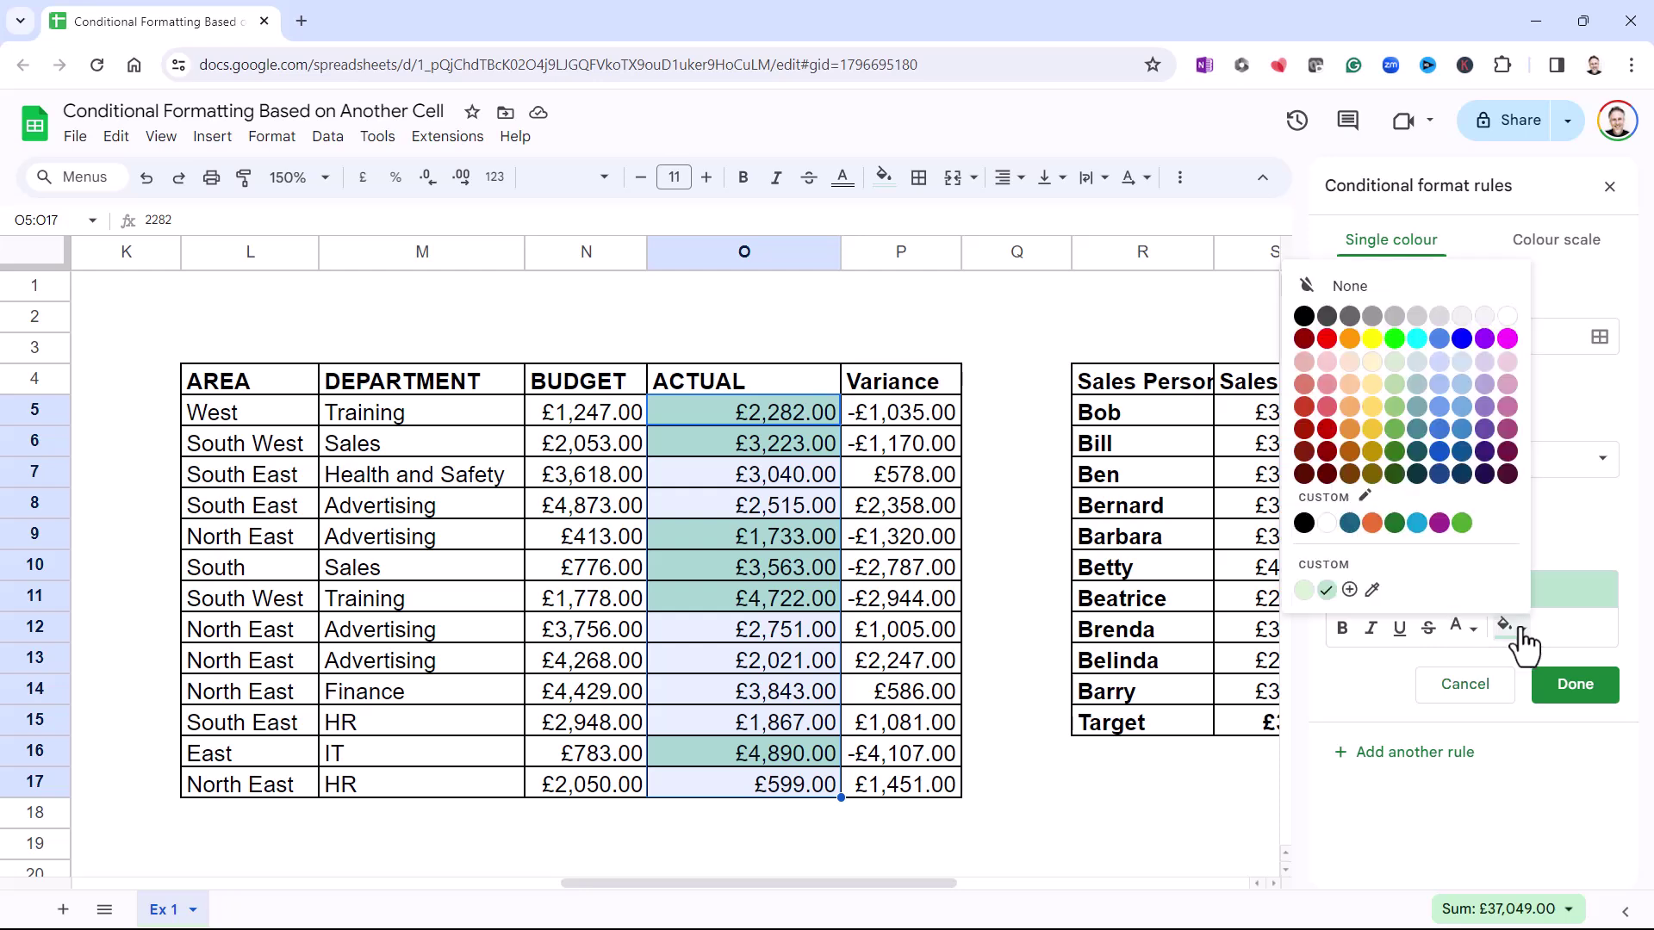
{"action": "left_click", "coordinate": [1327, 339]}
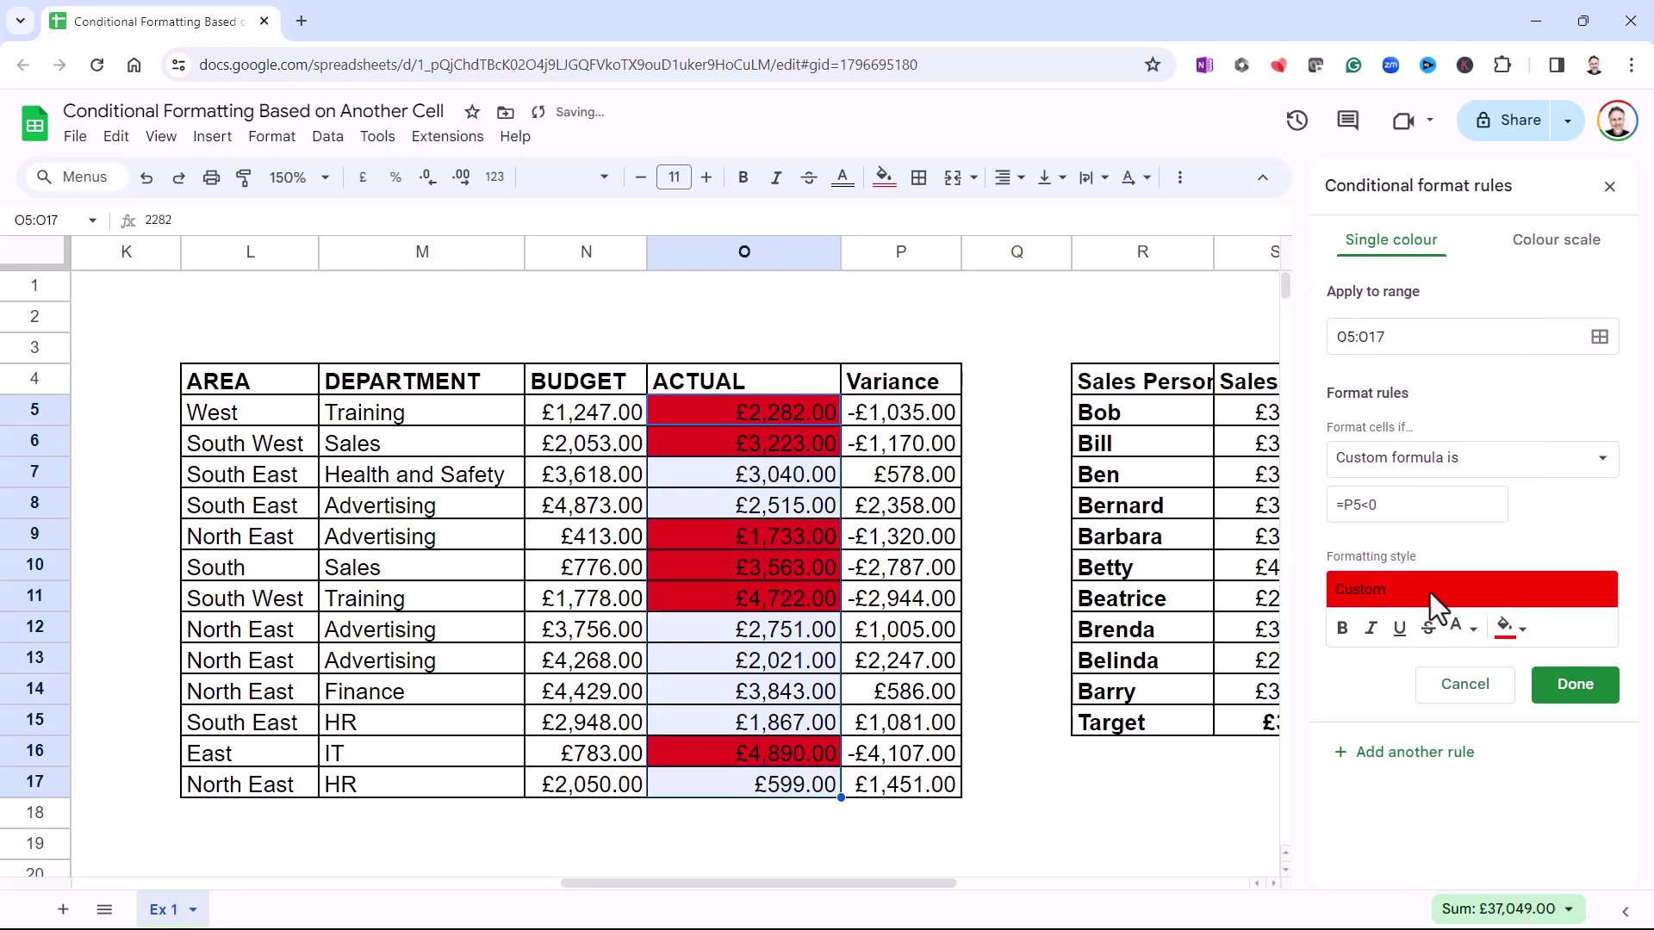
{"action": "left_click", "coordinate": [1475, 633]}
{"action": "left_click", "coordinate": [1279, 528]}
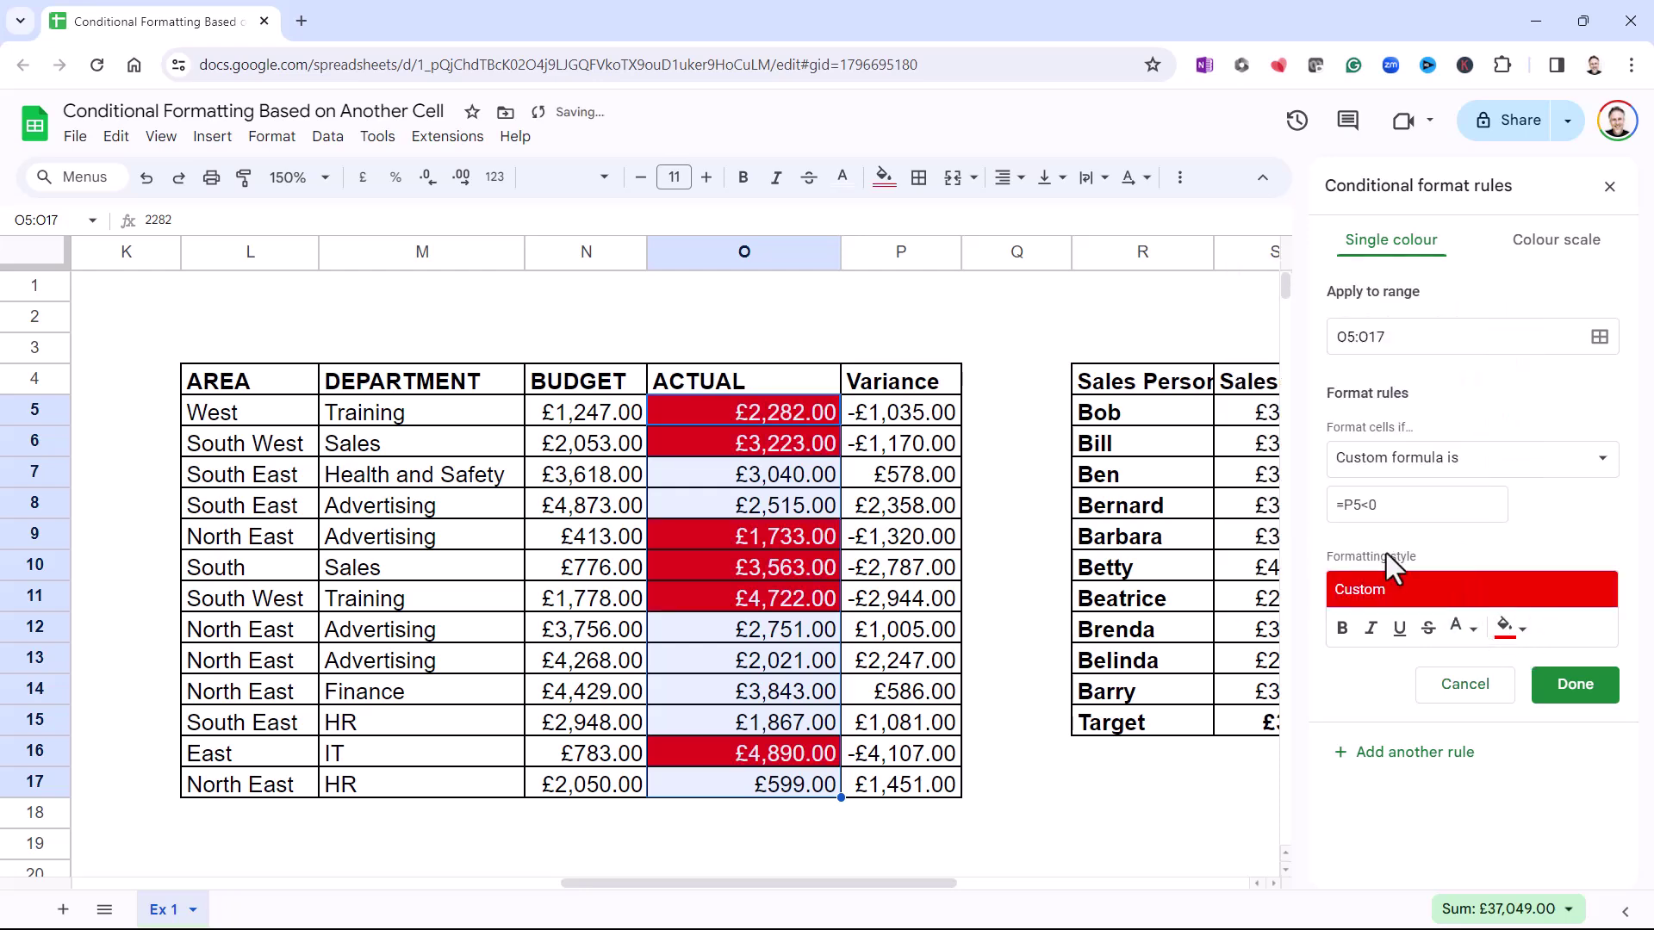
{"action": "left_click", "coordinate": [1564, 689]}
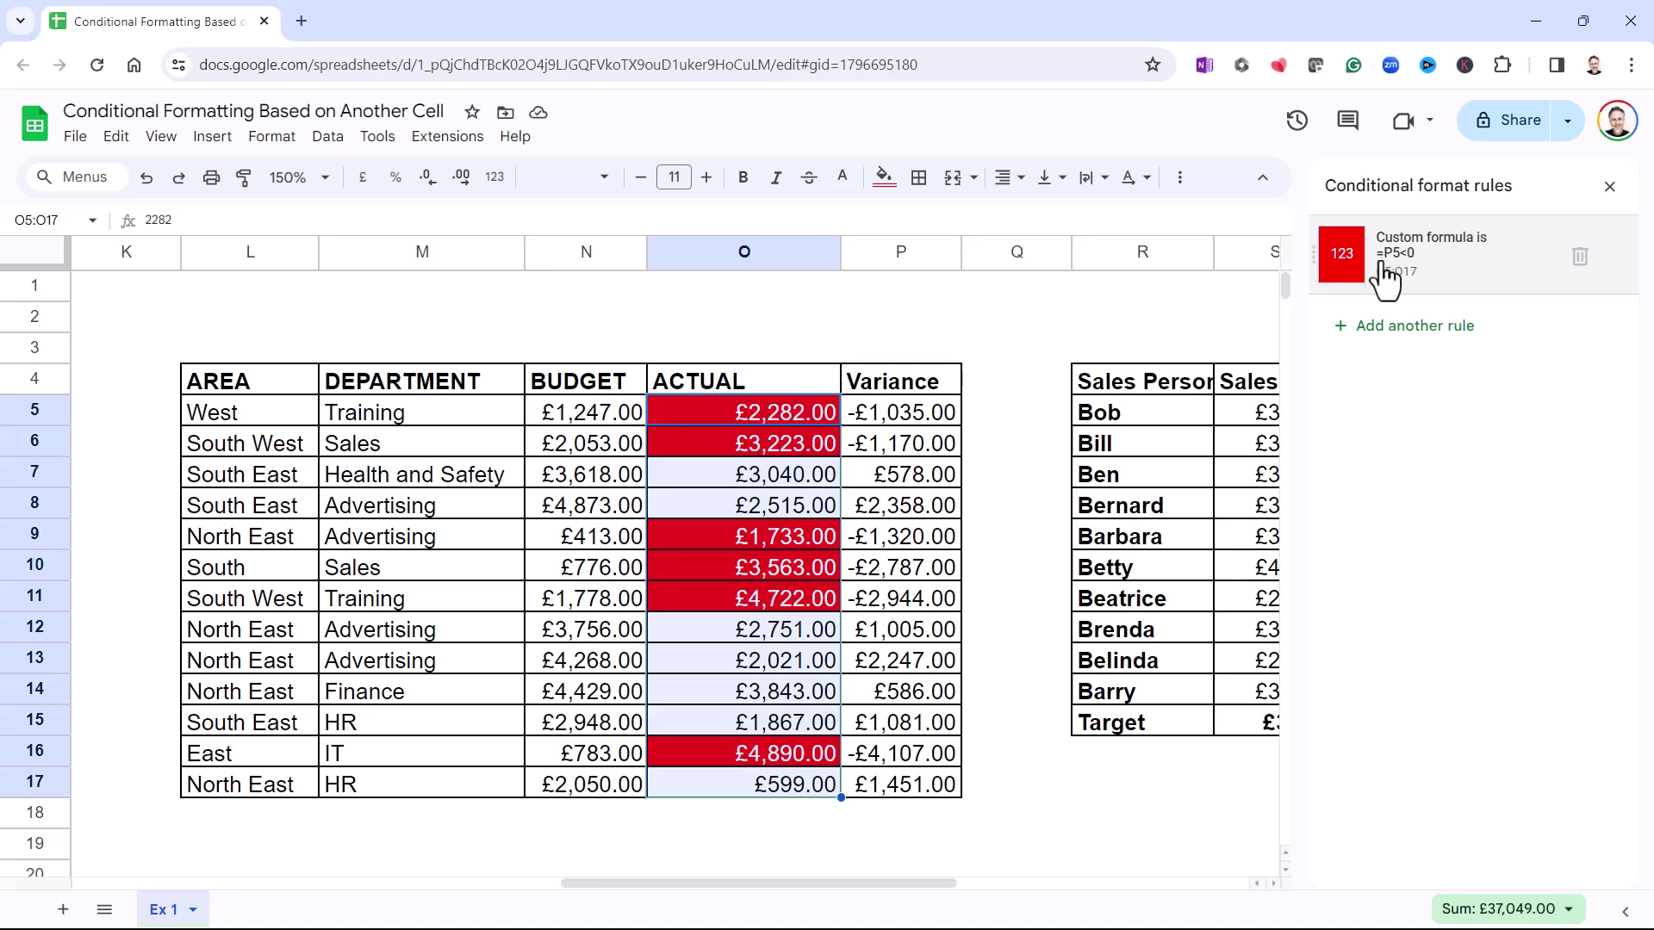
Edit the negative-variance rule to cover L5:O17 with the formula =$P5<0, locking the Variance column, and save it.
{"action": "left_click", "coordinate": [1414, 274]}
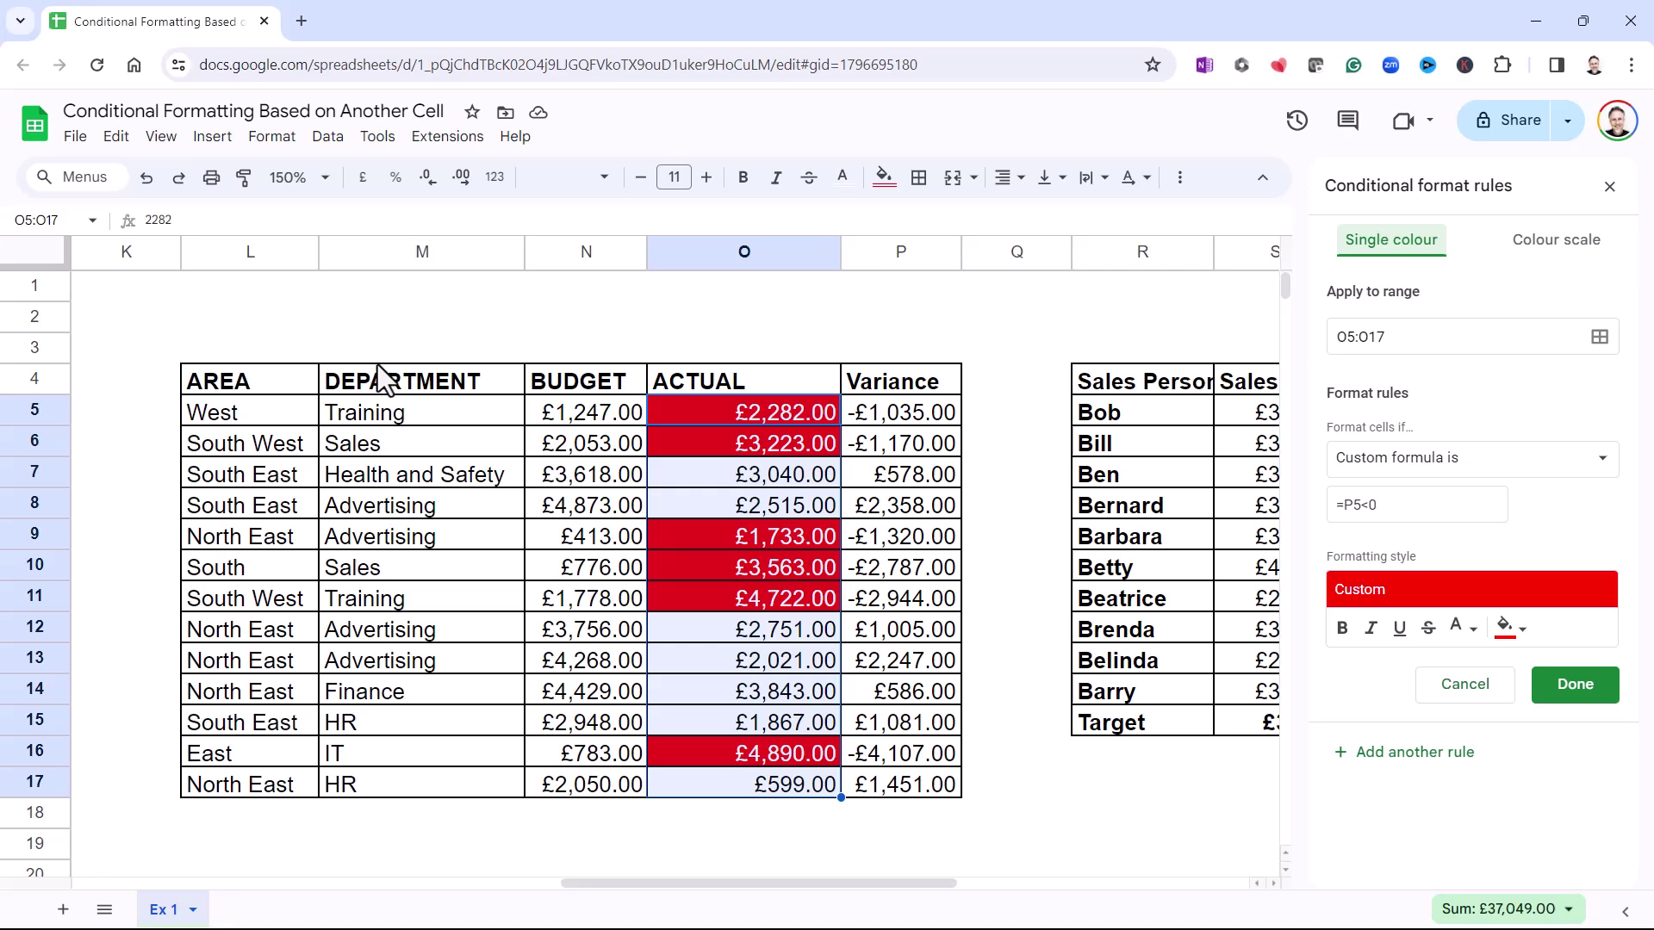
{"action": "left_click", "coordinate": [1345, 339]}
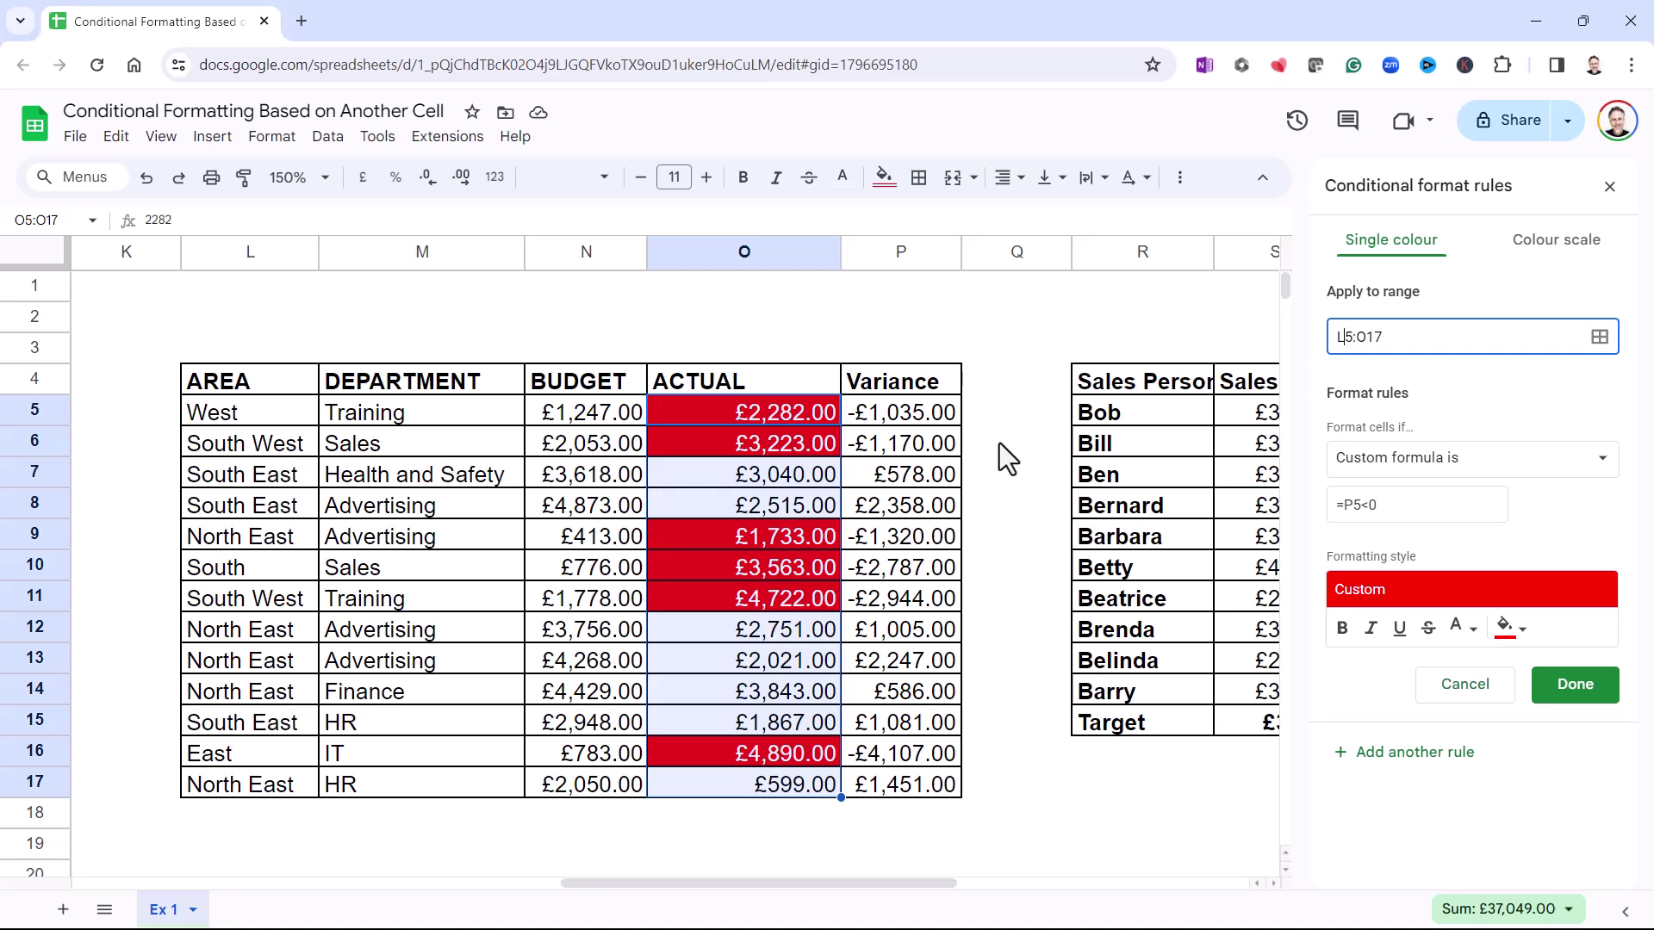
{"action": "left_click", "coordinate": [1344, 507]}
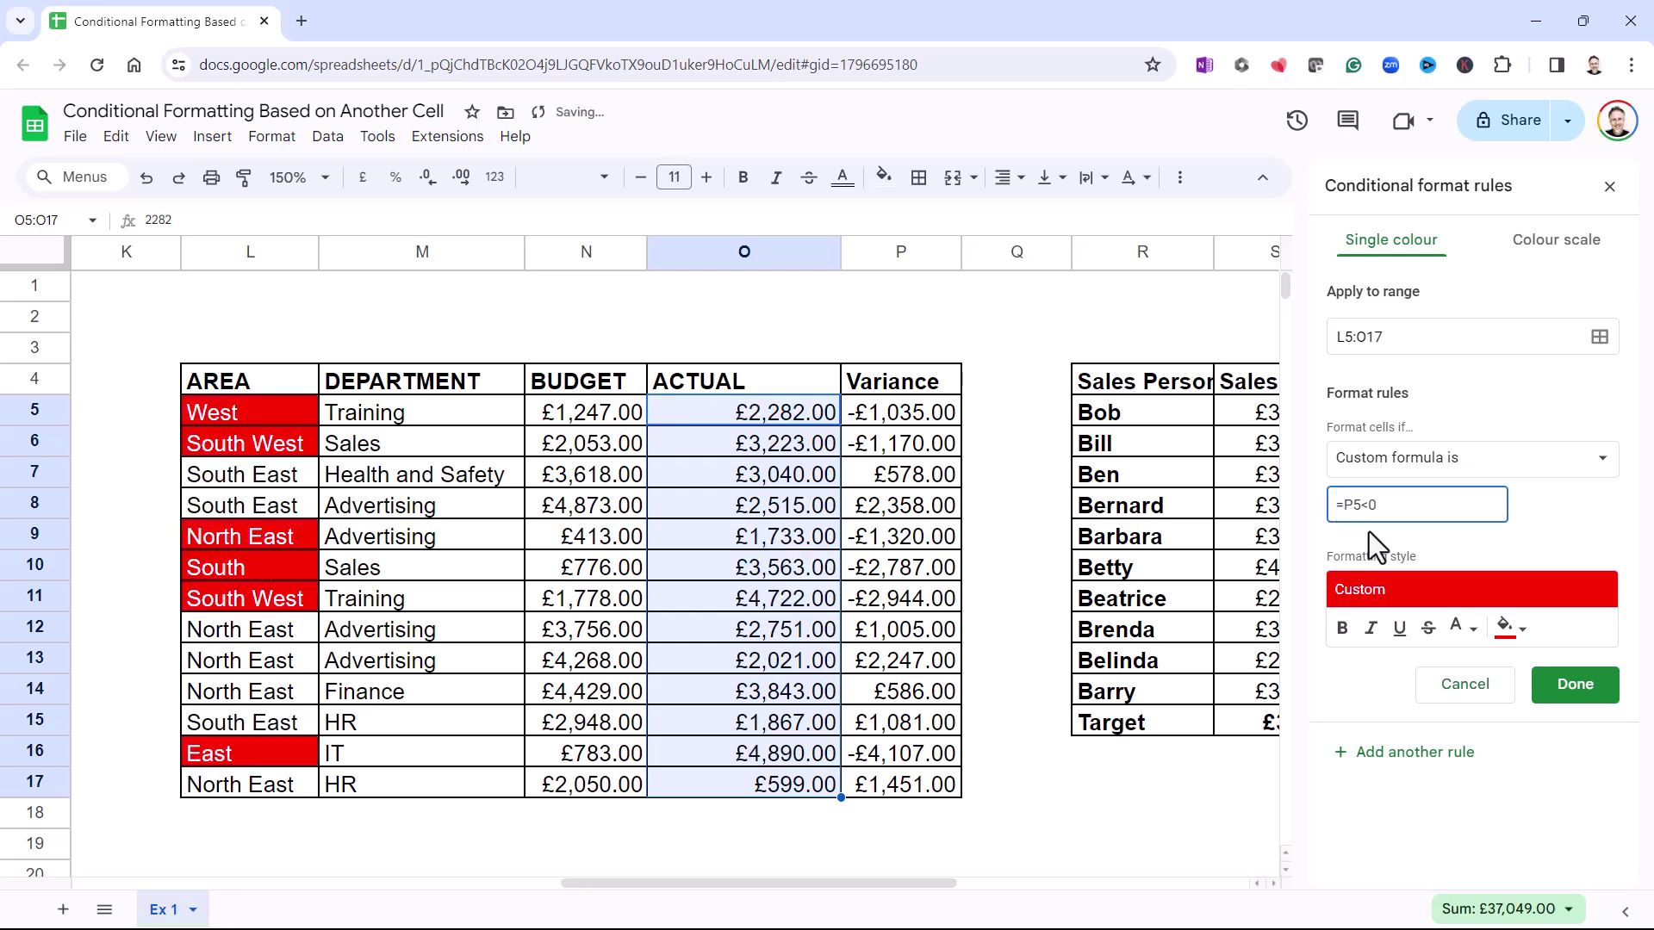
{"action": "type", "text": "$"}
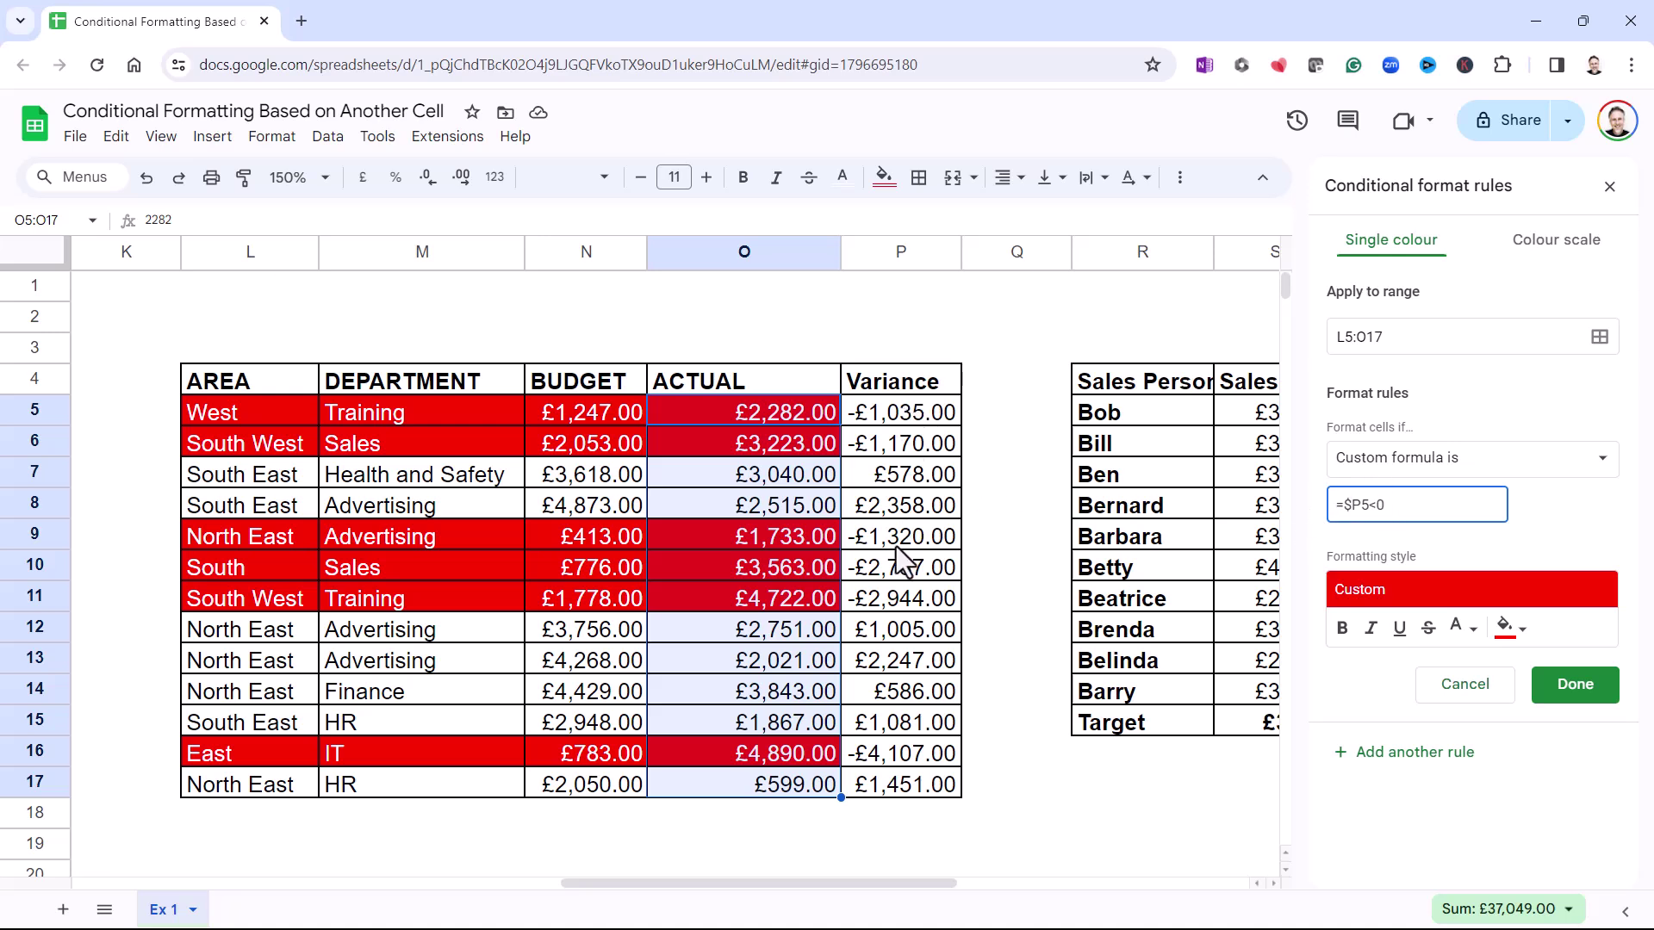
{"action": "left_click", "coordinate": [1603, 689]}
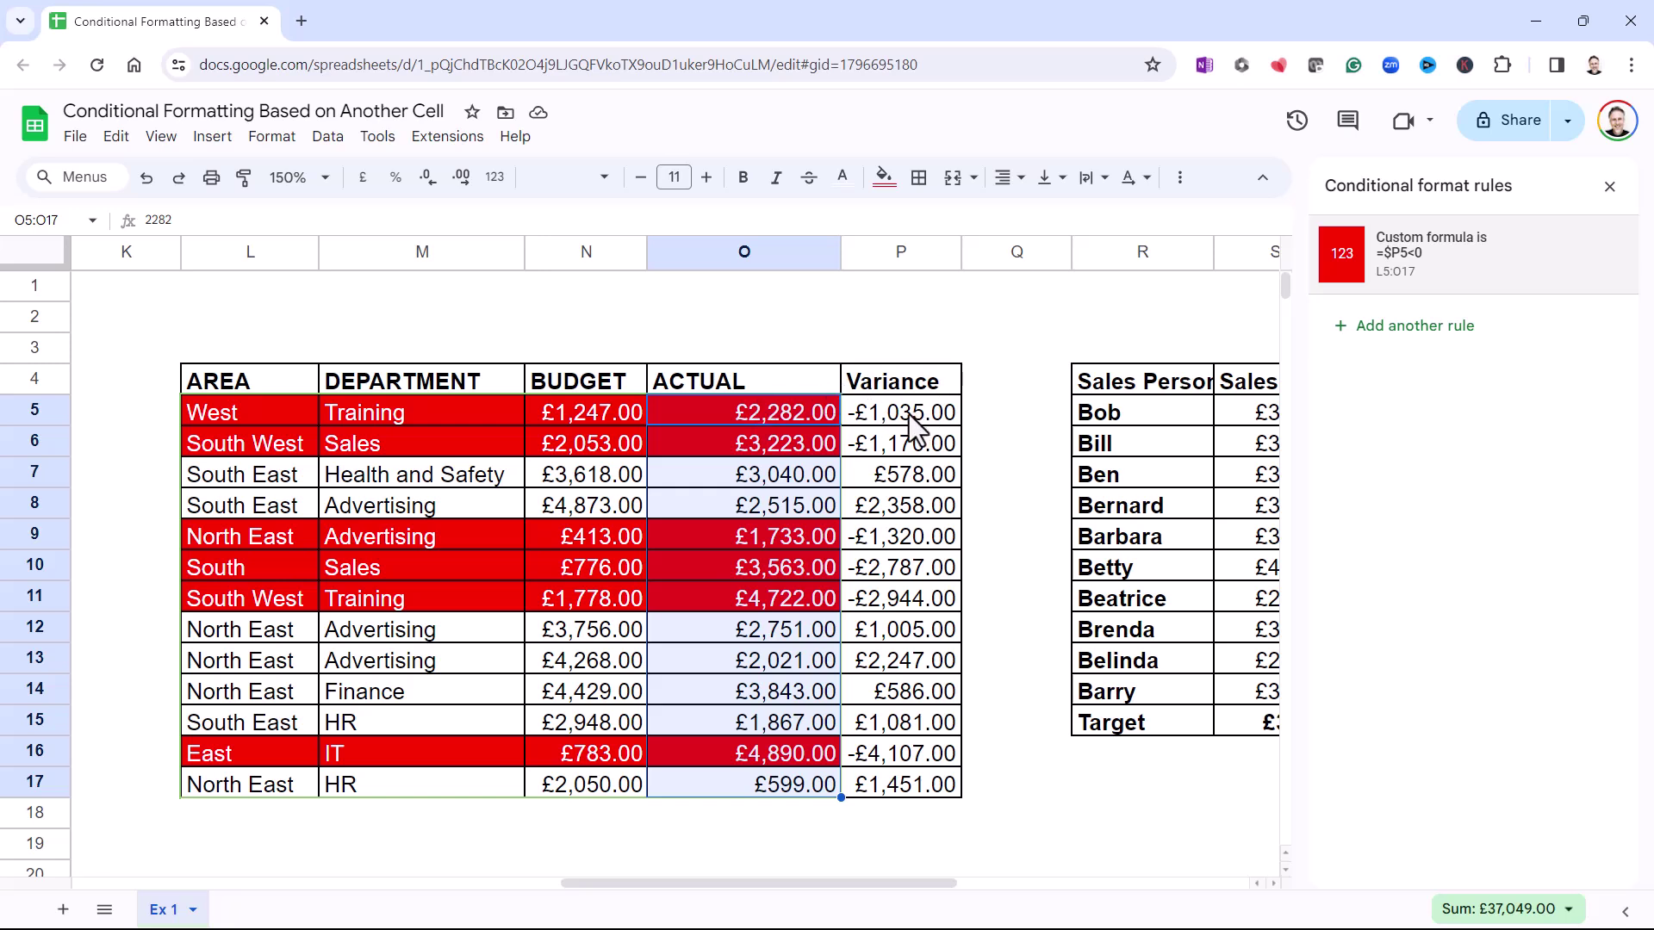
Extend the negative-variance rule's range to L5:P17 so it includes the Variance column, and save it.
{"action": "left_click", "coordinate": [1438, 273]}
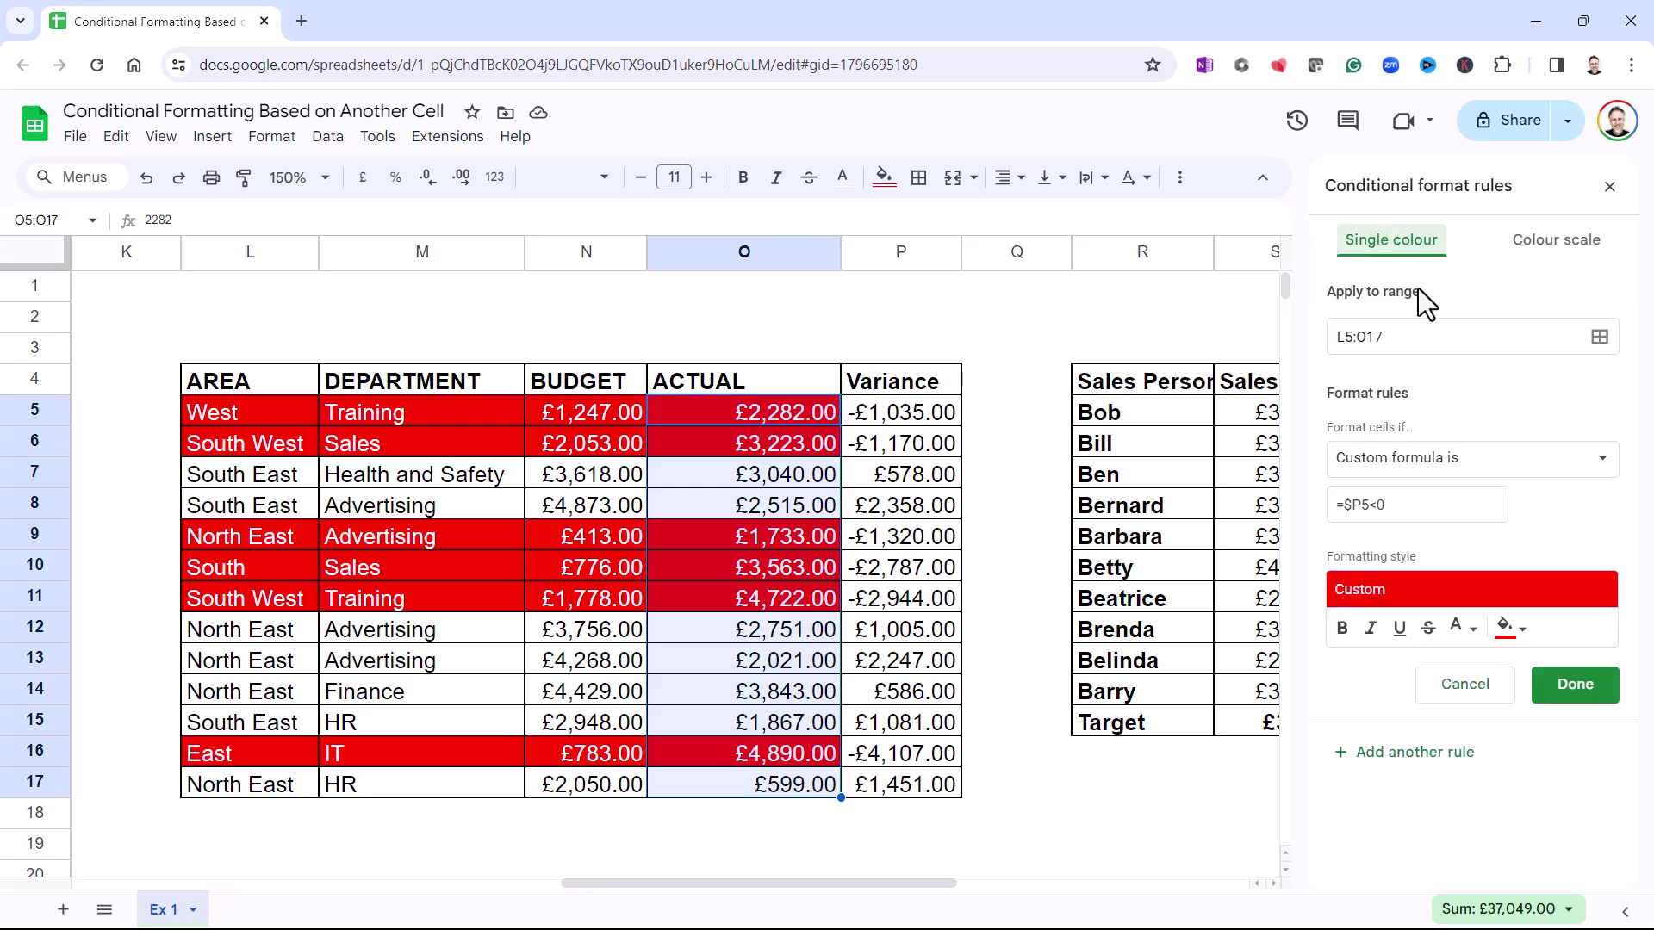
{"action": "left_click", "coordinate": [1380, 337]}
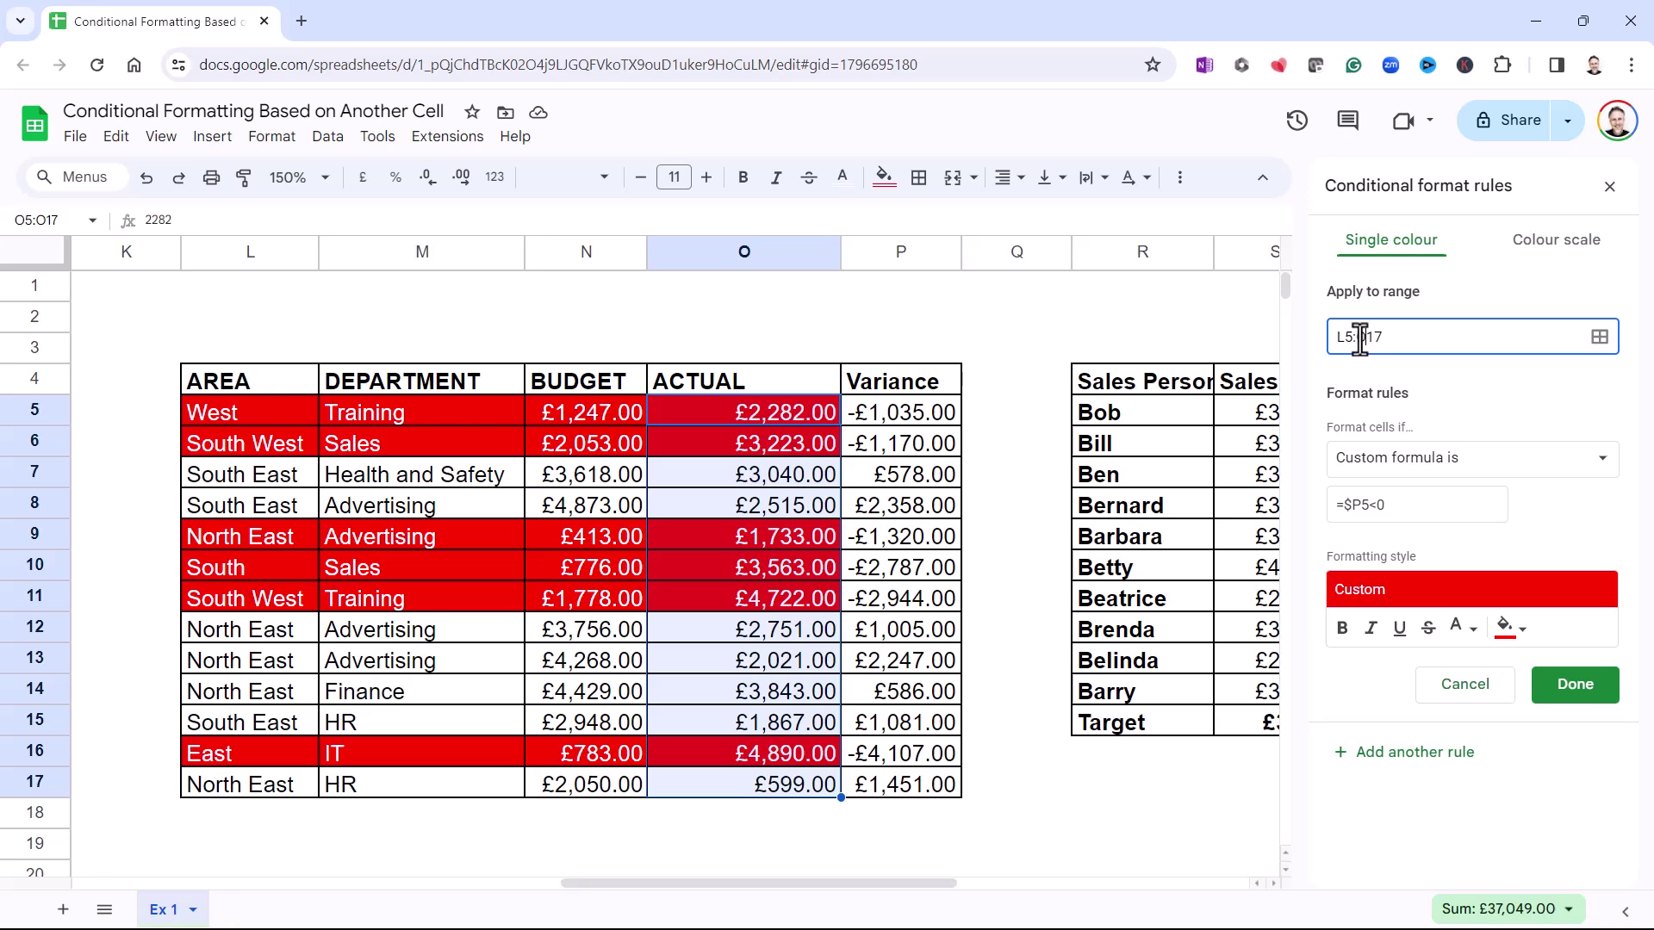
{"action": "left_click_drag", "start_coordinate": [1361, 337], "coordinate": [1350, 337]}
{"action": "type", "text": "P"}
{"action": "left_click", "coordinate": [1571, 685]}
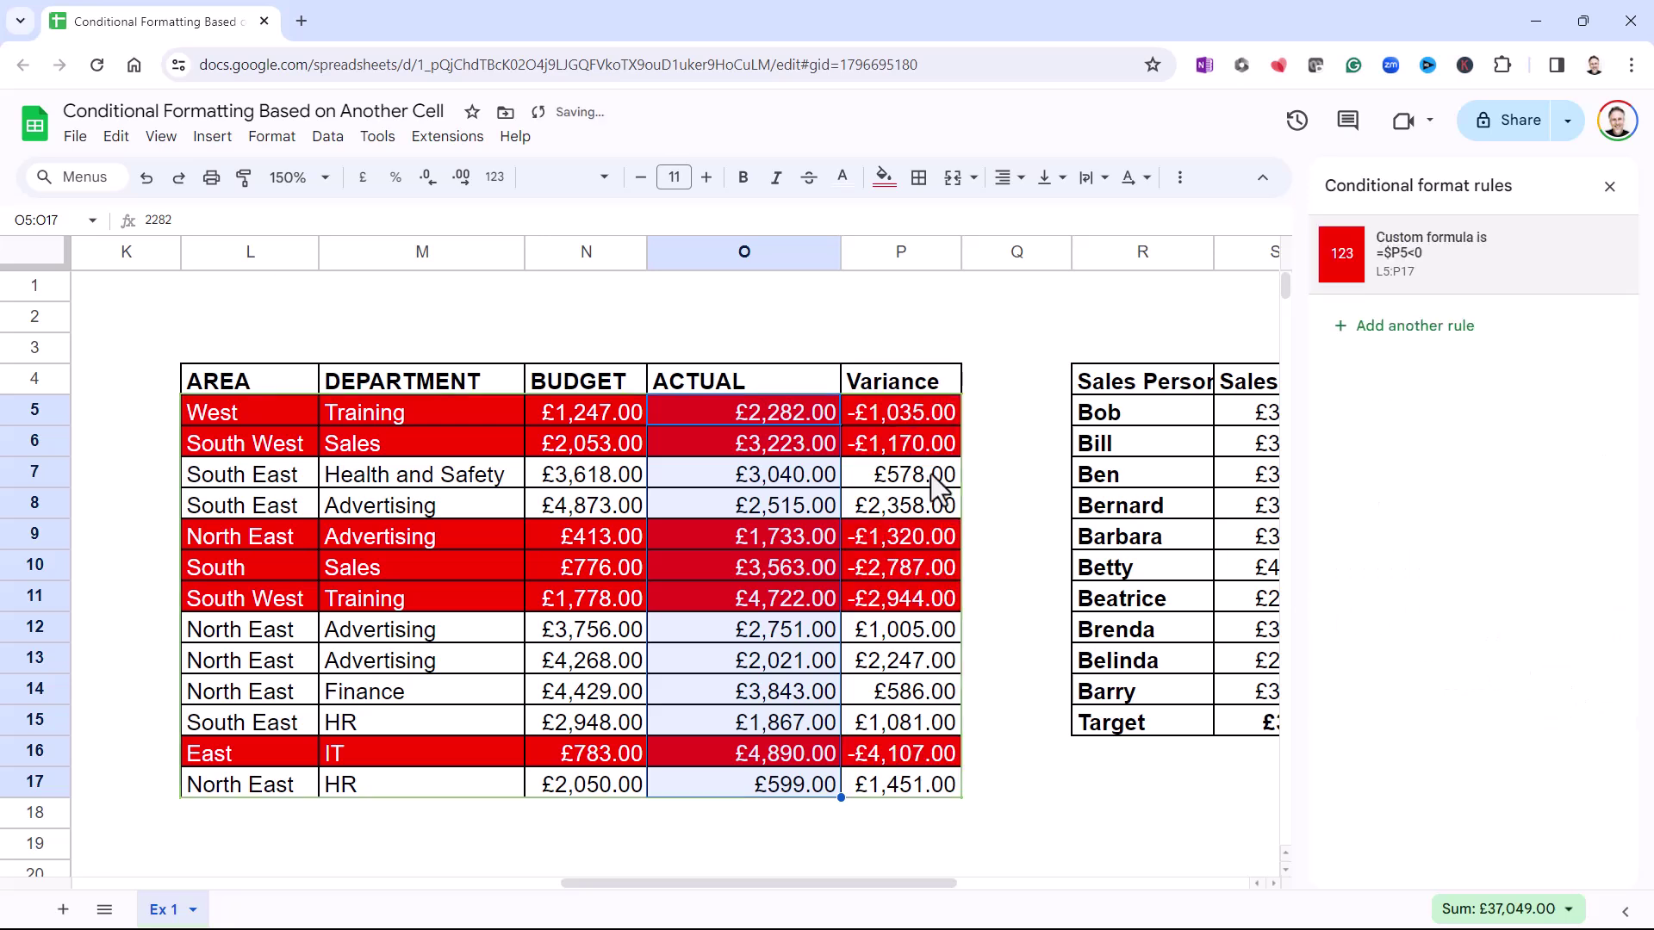
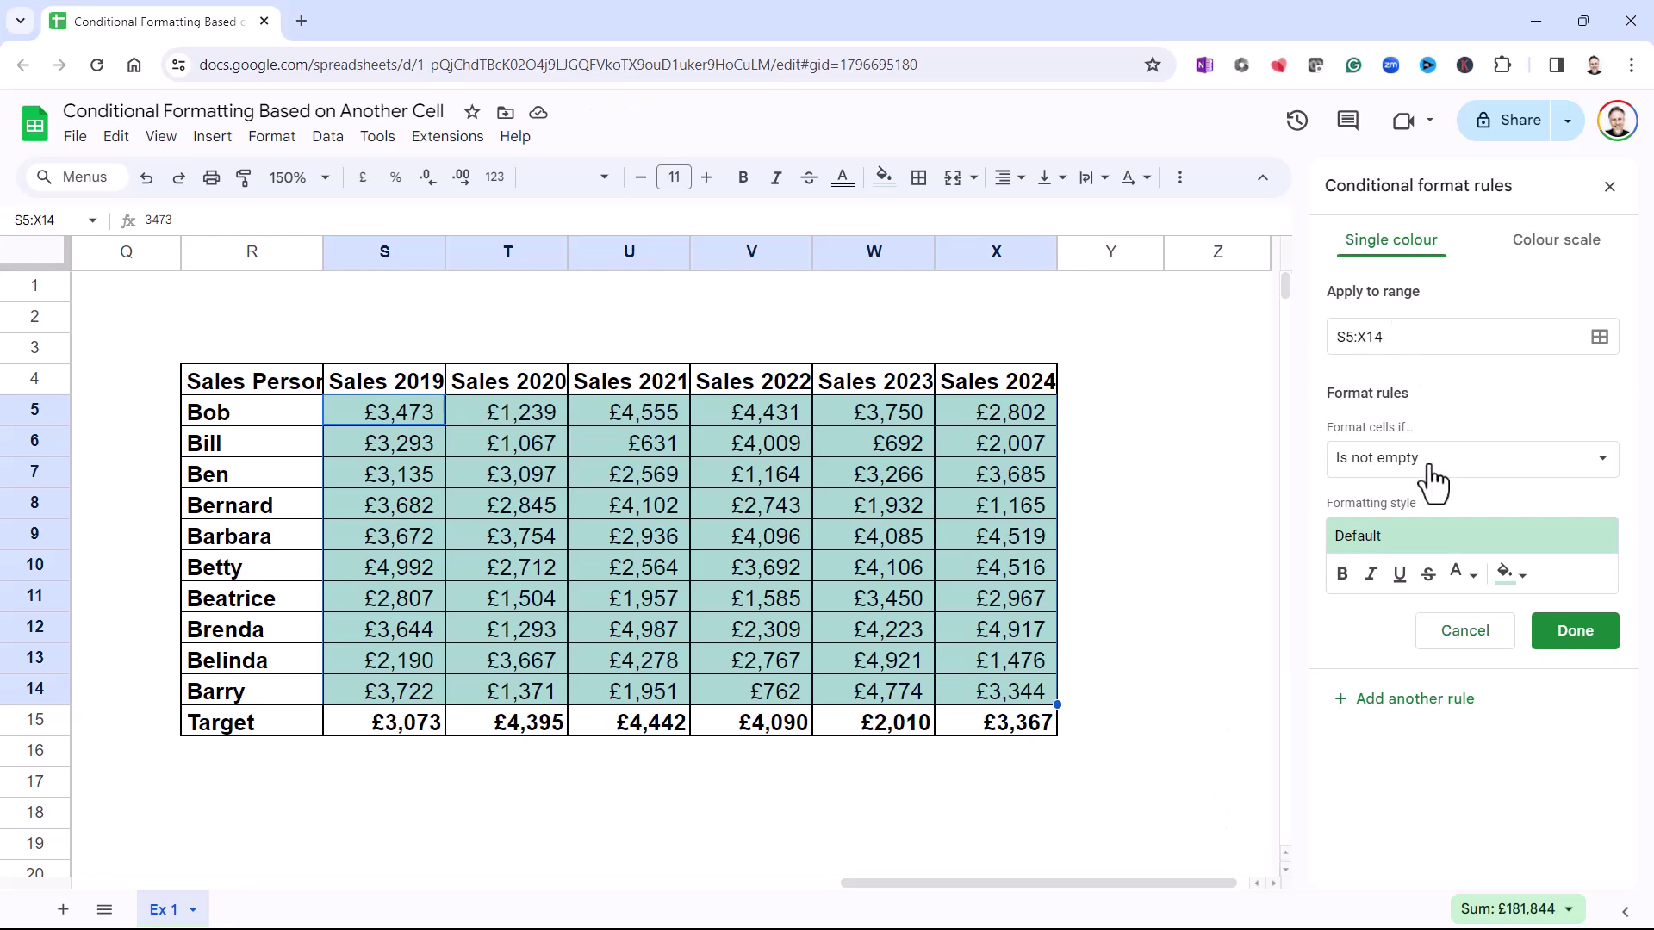
Set the condition of the yearly sales rule on S5:X14 to the custom formula =S5>=S$15, comparing with the Target row.
{"action": "left_click", "coordinate": [1475, 460]}
{"action": "scroll", "coordinate": [1516, 620], "scroll_direction": "down", "scroll_amount": 3}
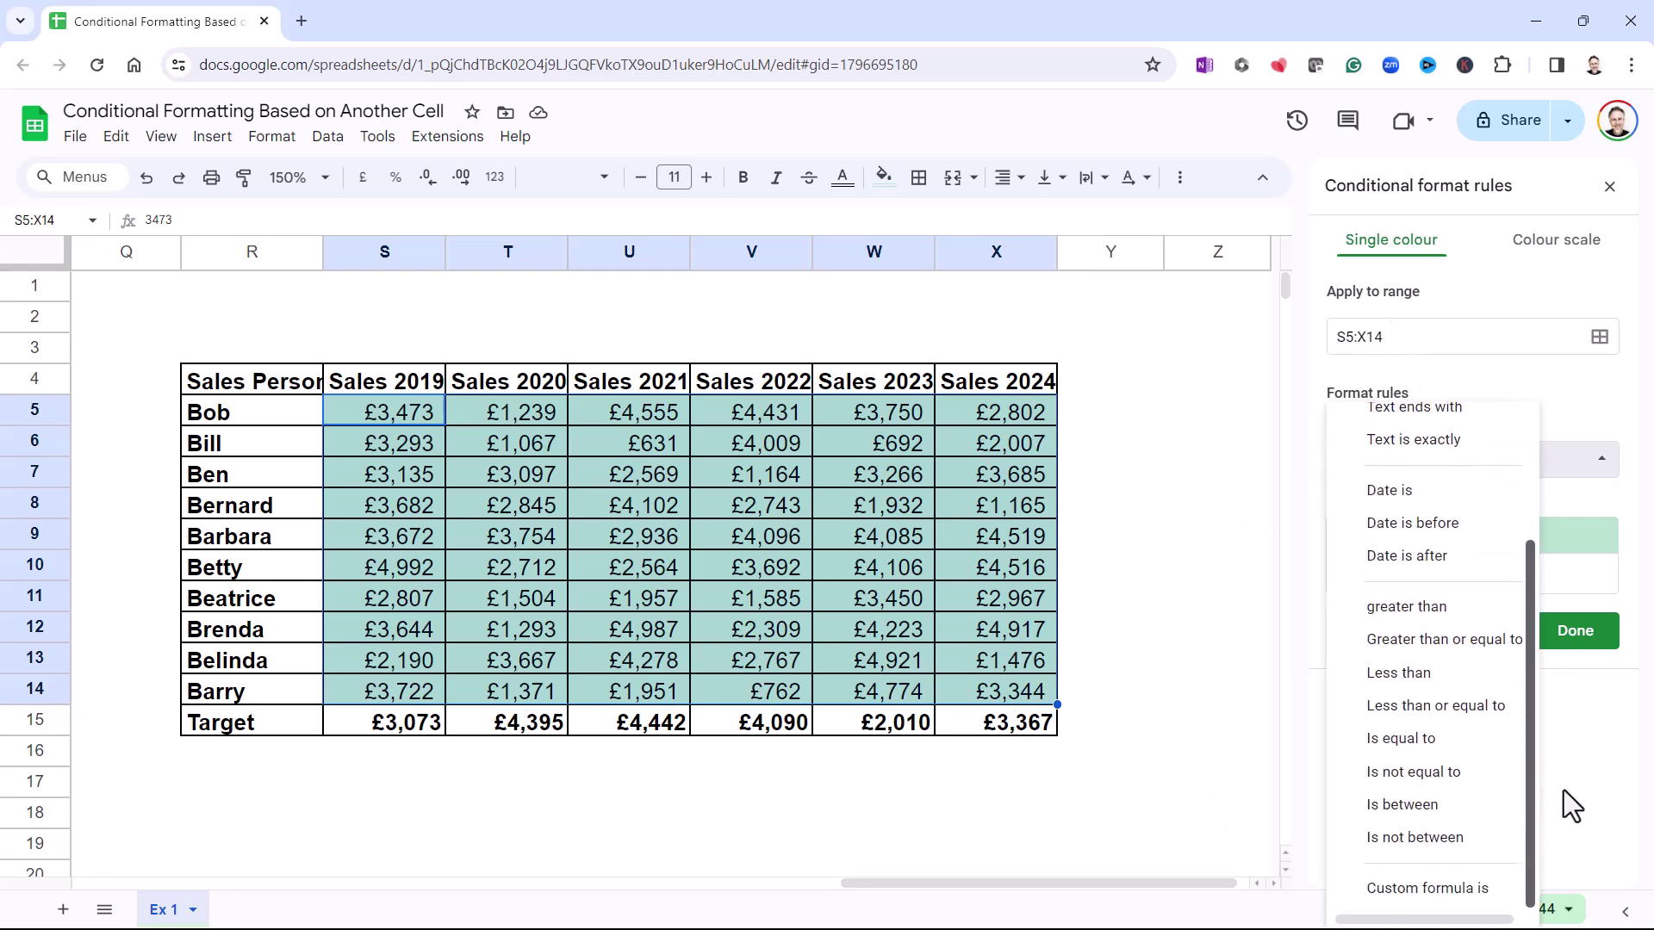
{"action": "left_click", "coordinate": [1412, 889]}
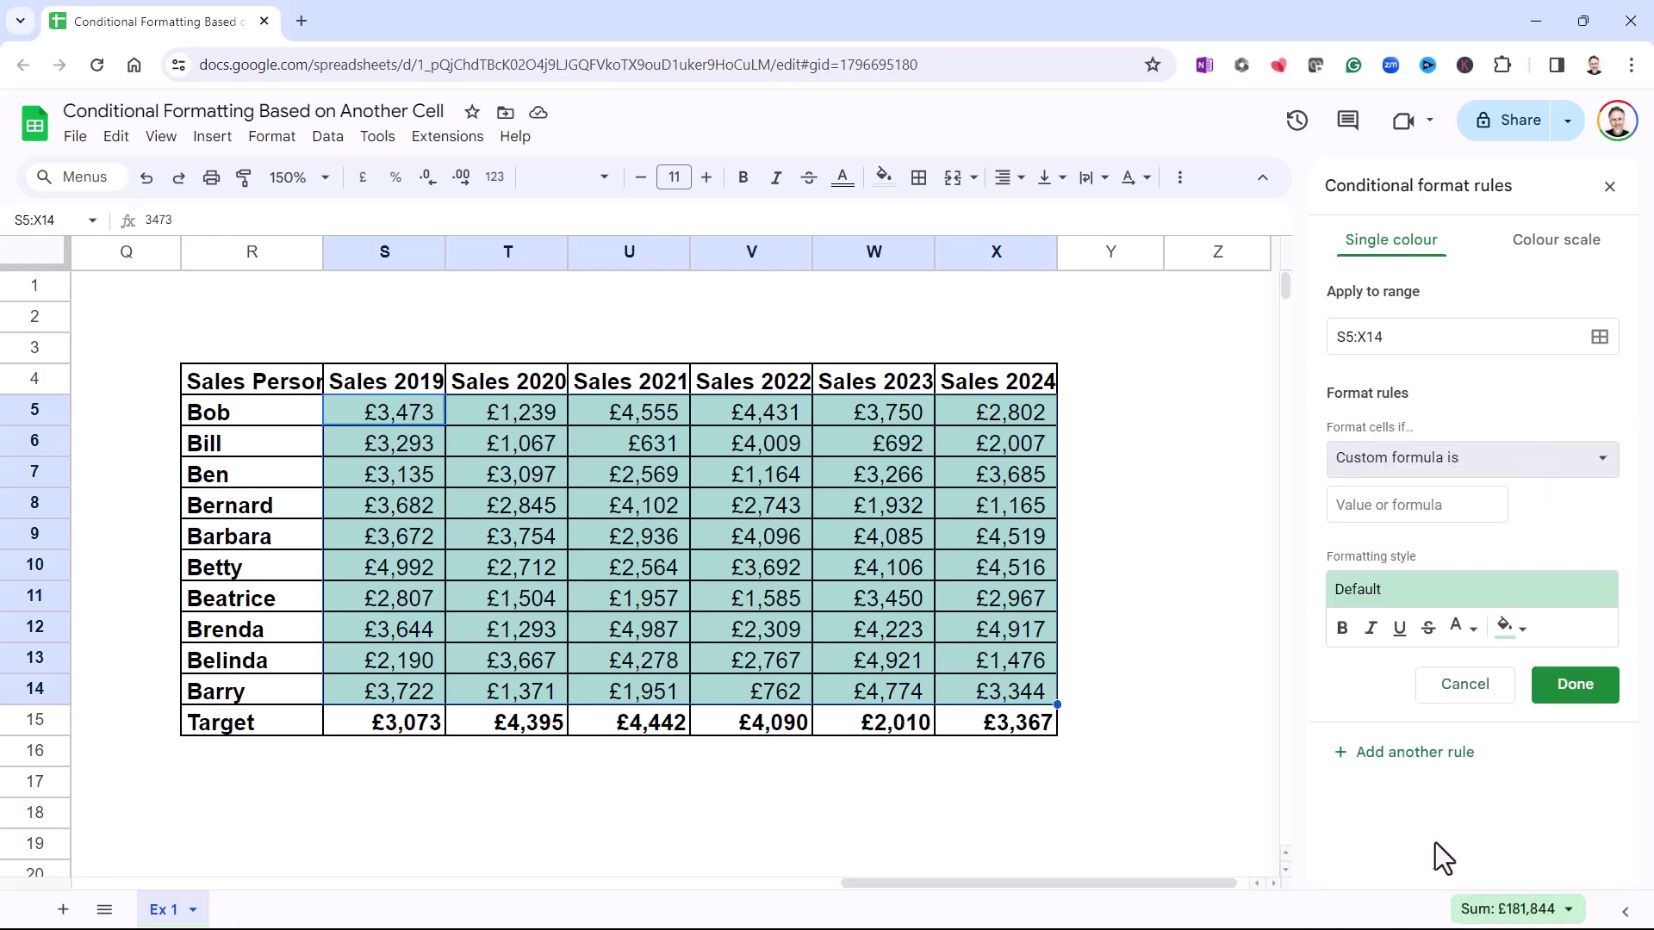
{"action": "left_click", "coordinate": [1344, 506]}
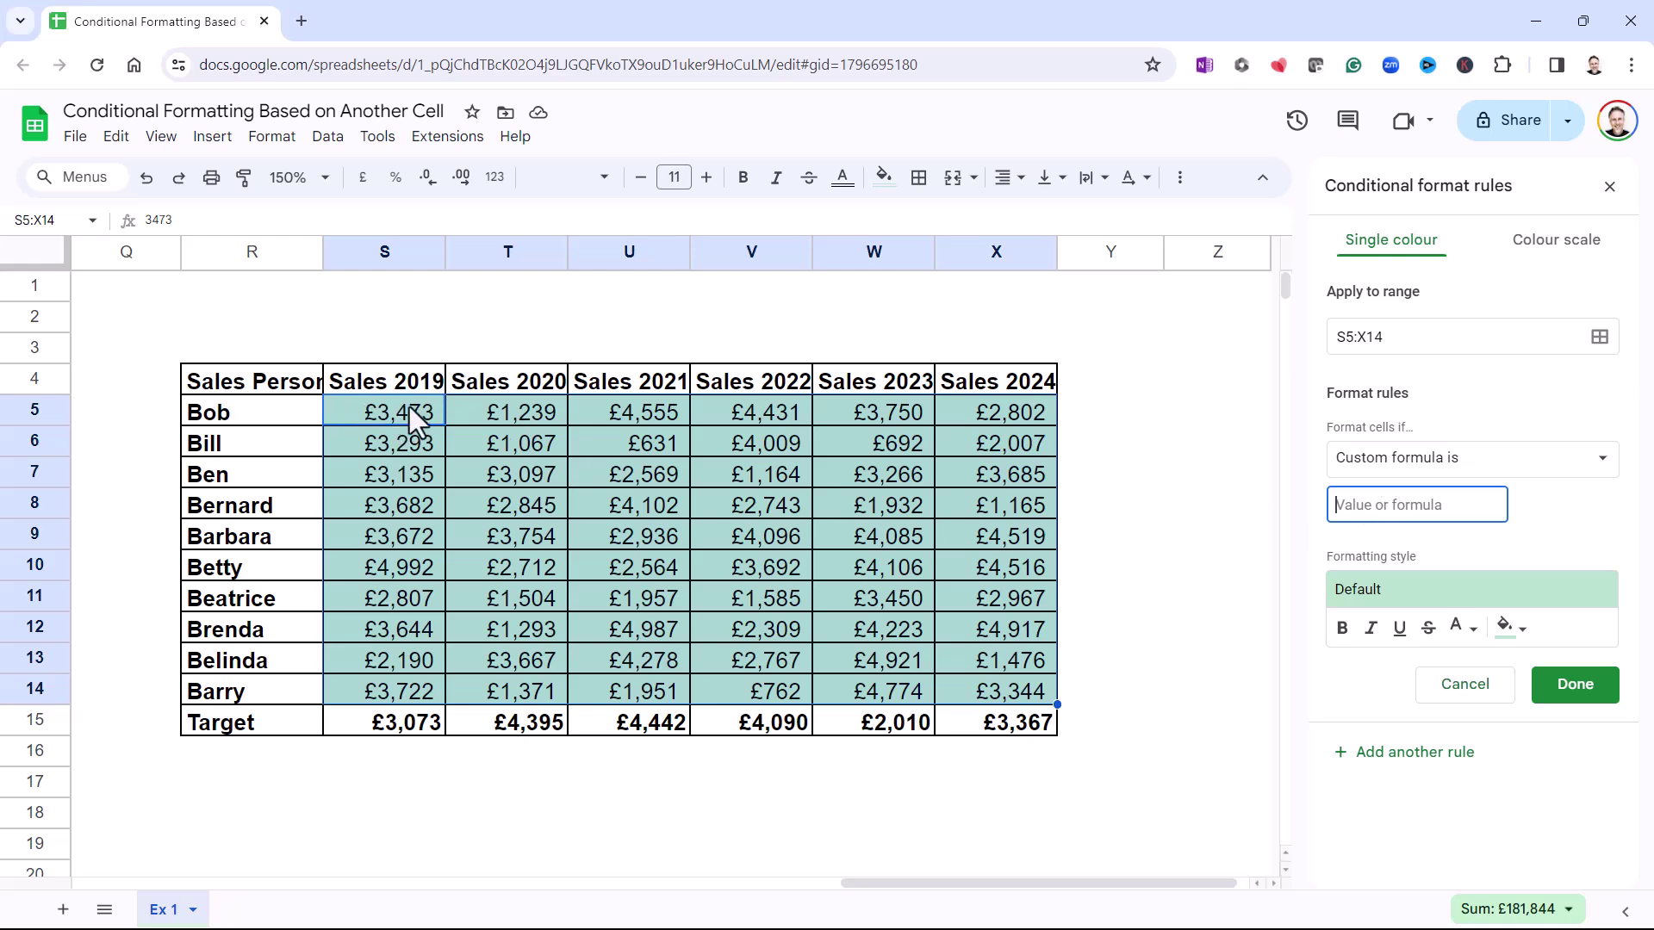
{"action": "type", "text": "="}
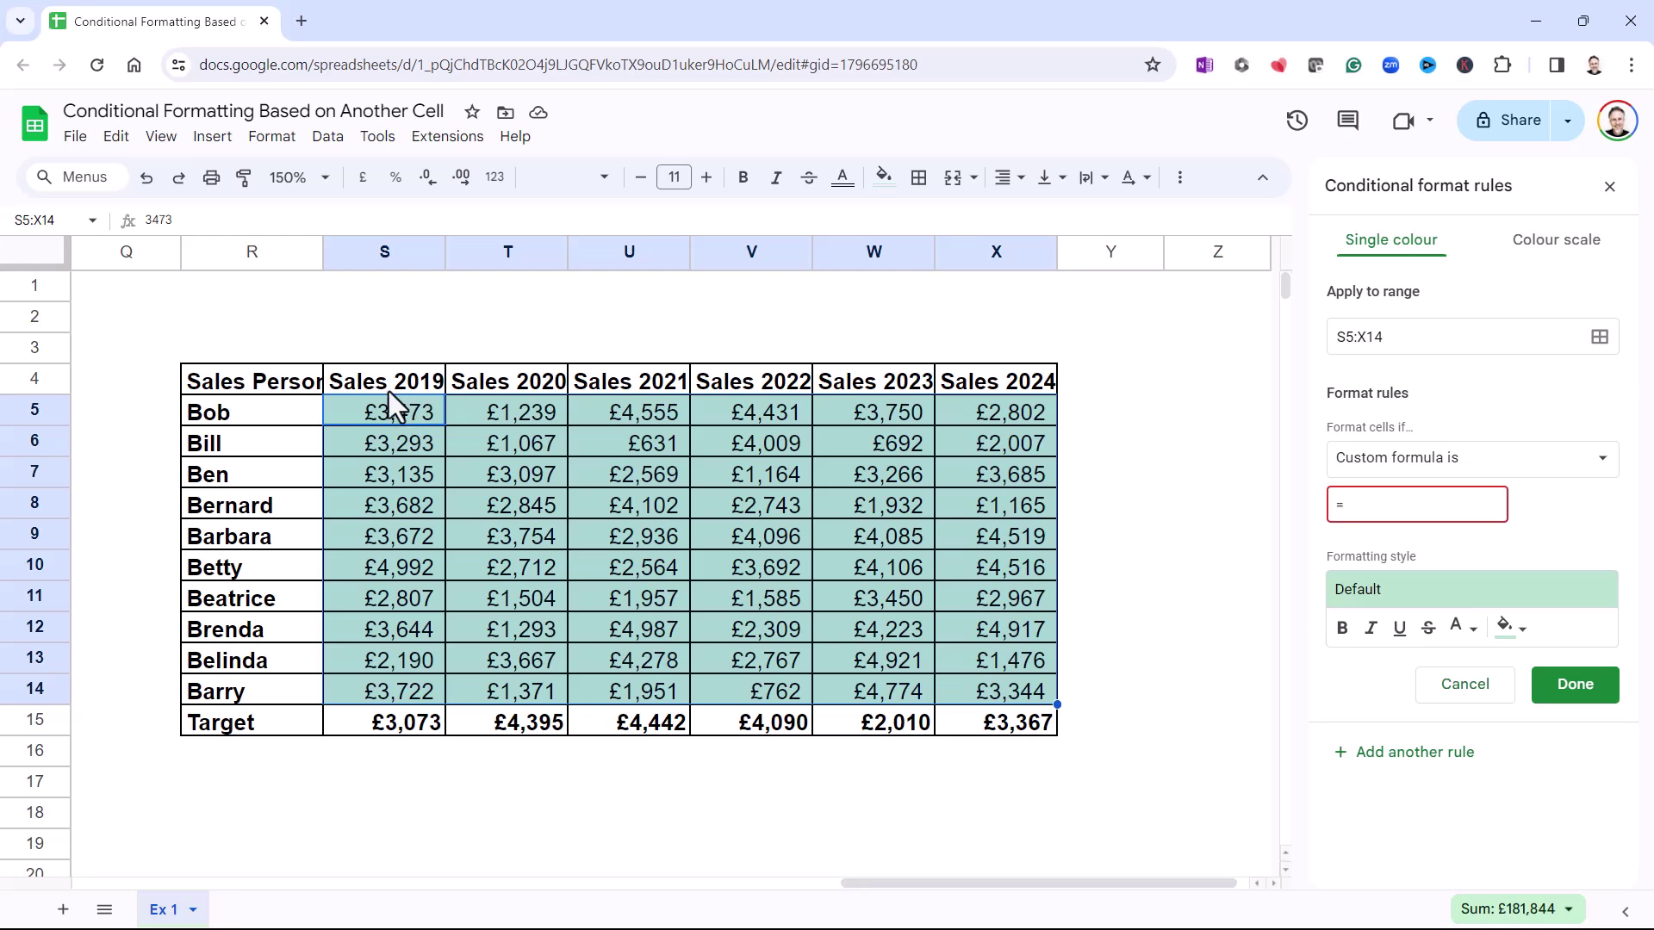
{"action": "type", "text": "S5>=S15"}
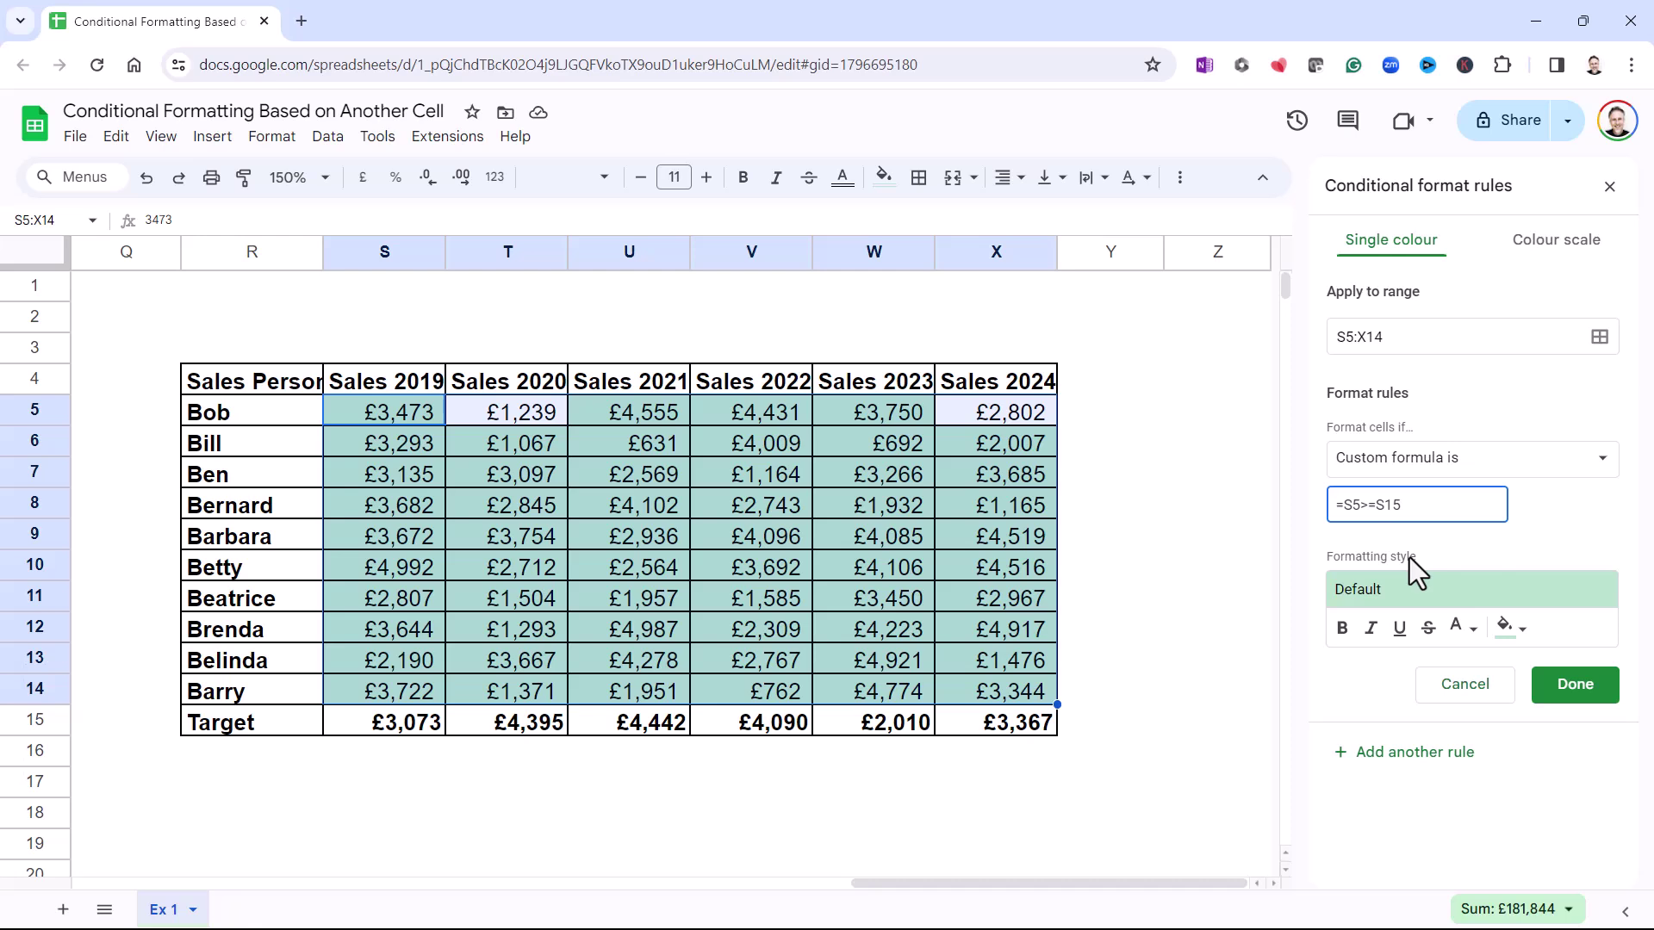
{"action": "type", "text": "$"}
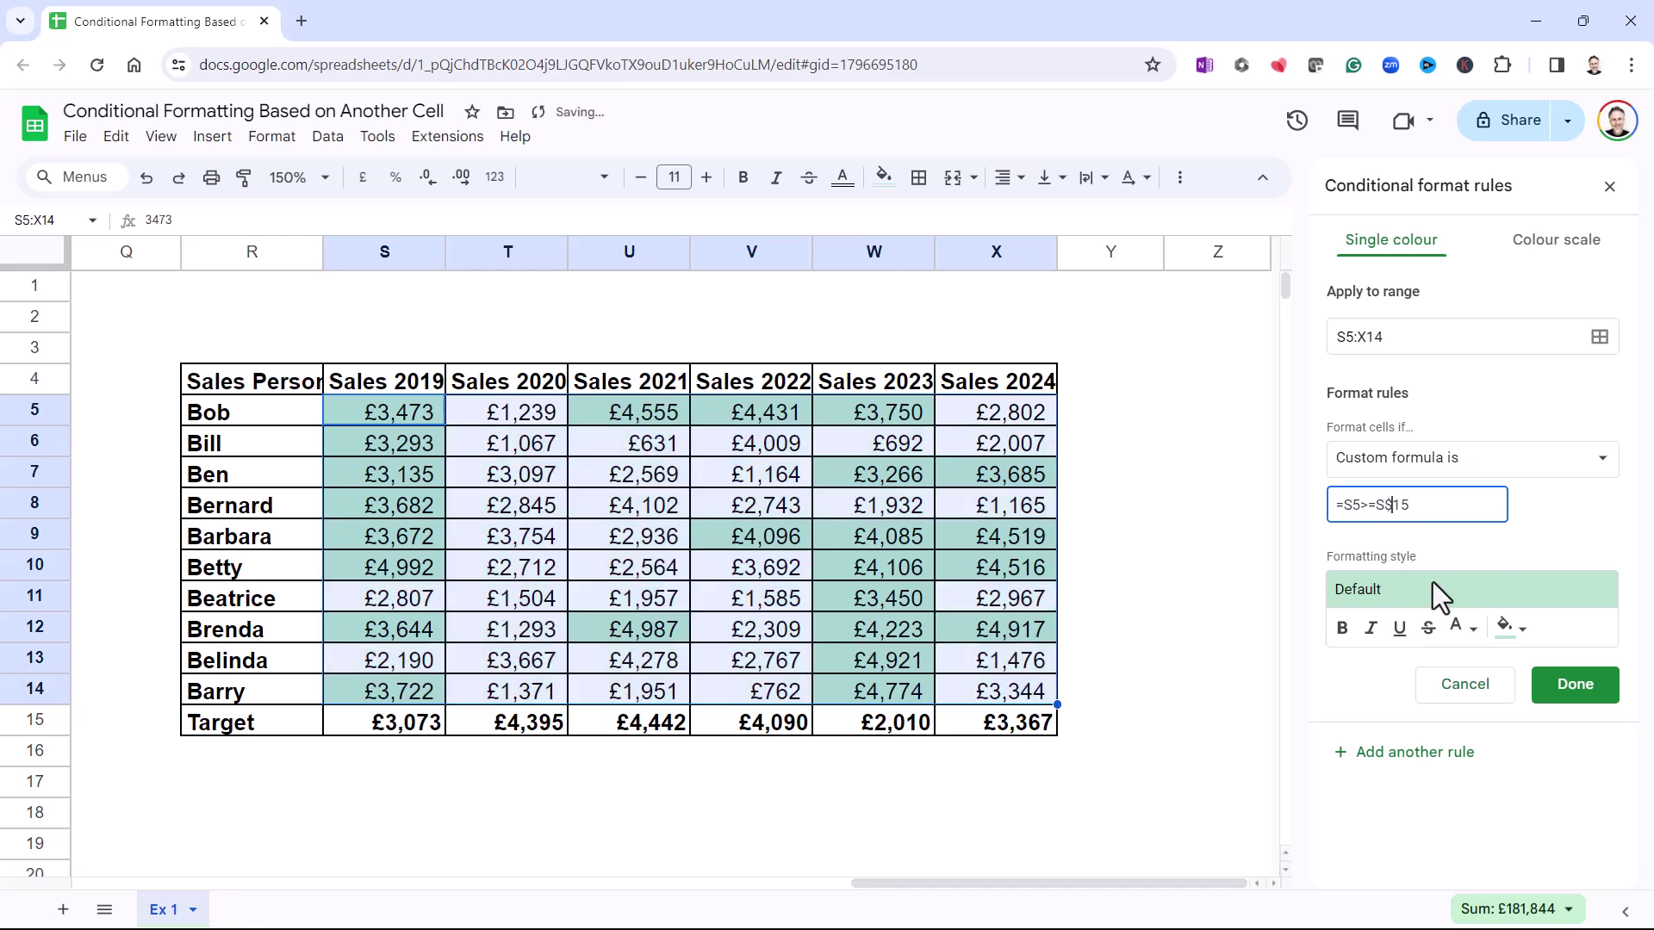
Give the yearly sales rule a light green fill with white text and save it.
{"action": "left_click", "coordinate": [1509, 628]}
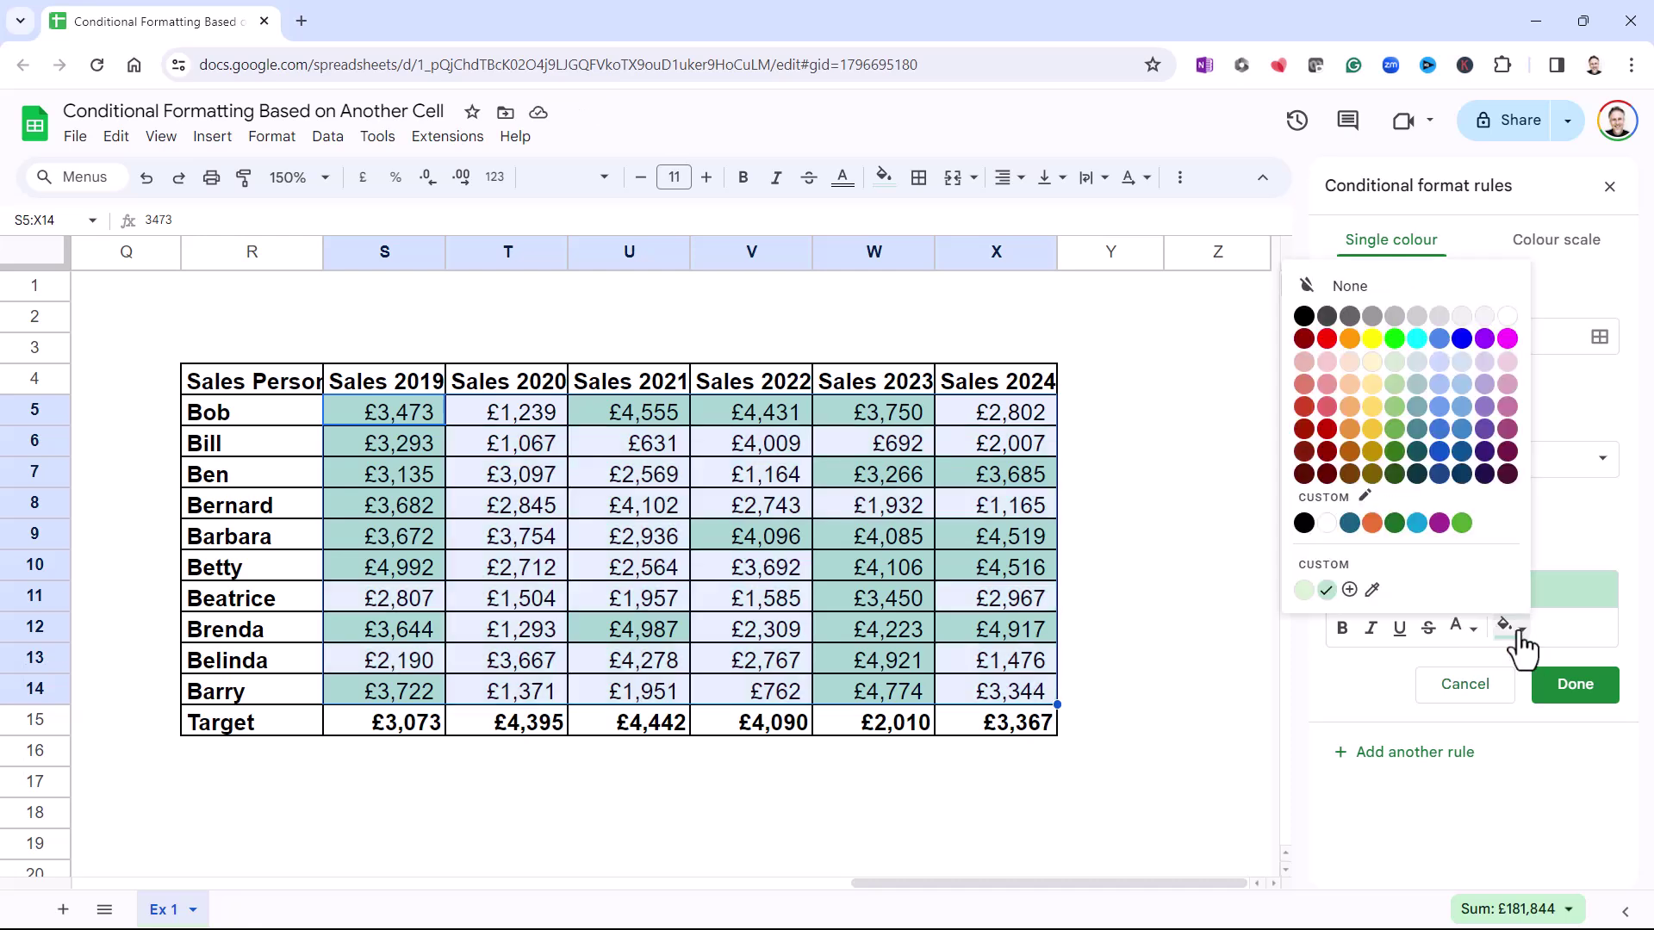
{"action": "left_click", "coordinate": [1462, 523]}
{"action": "left_click", "coordinate": [1464, 628]}
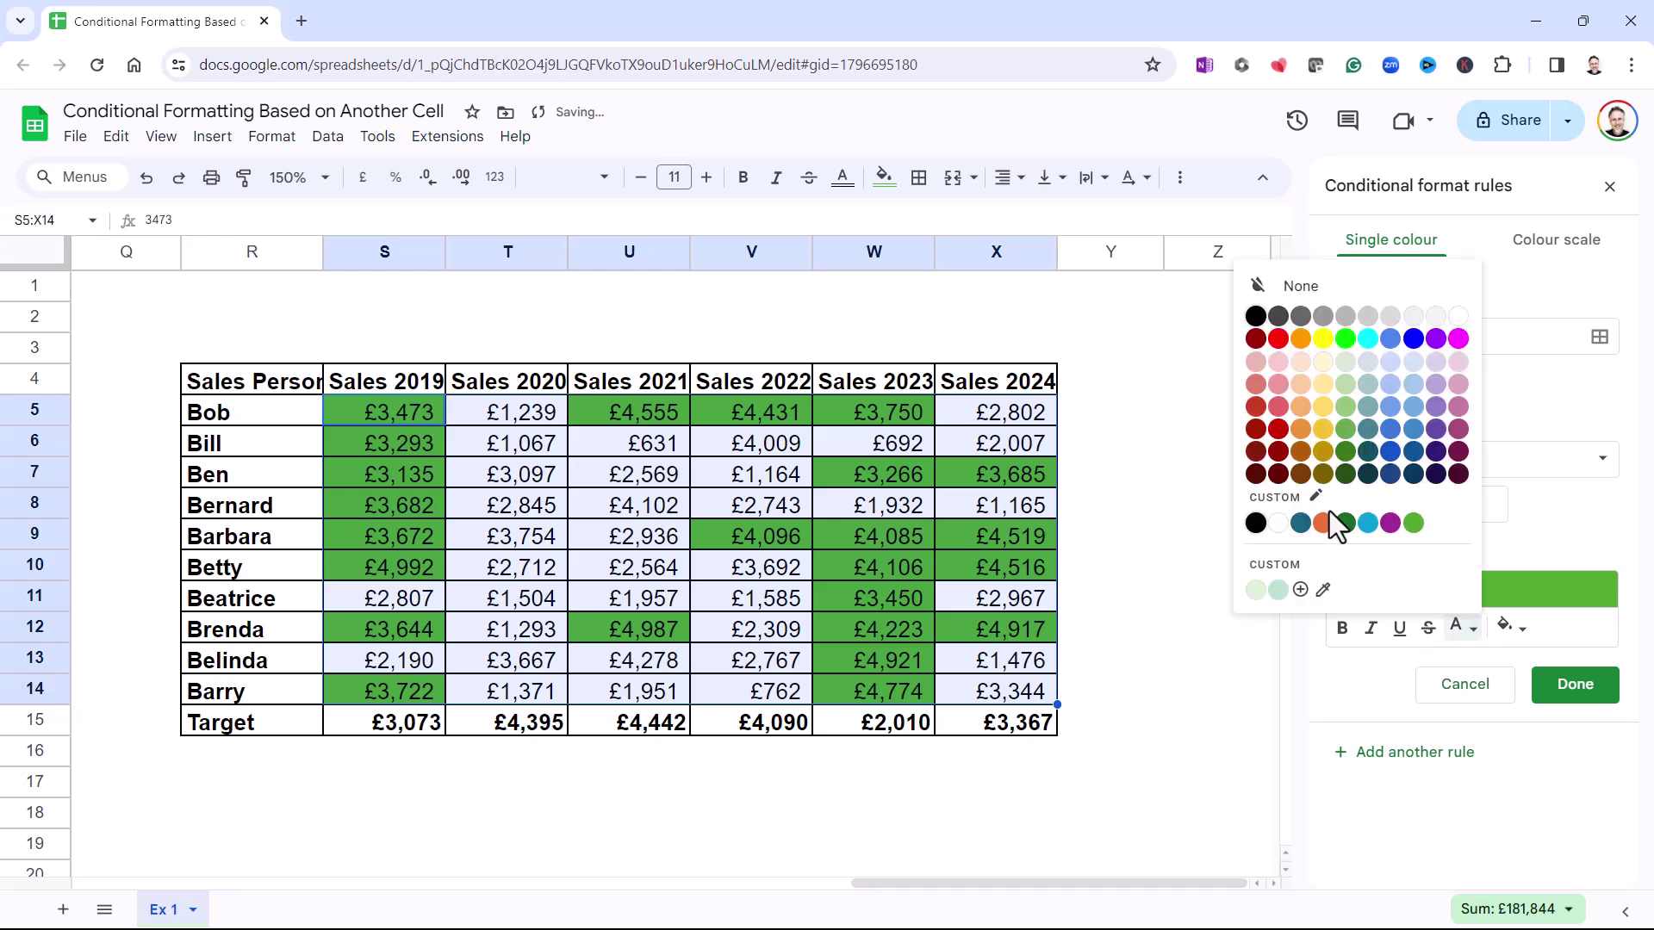
{"action": "left_click", "coordinate": [1278, 523]}
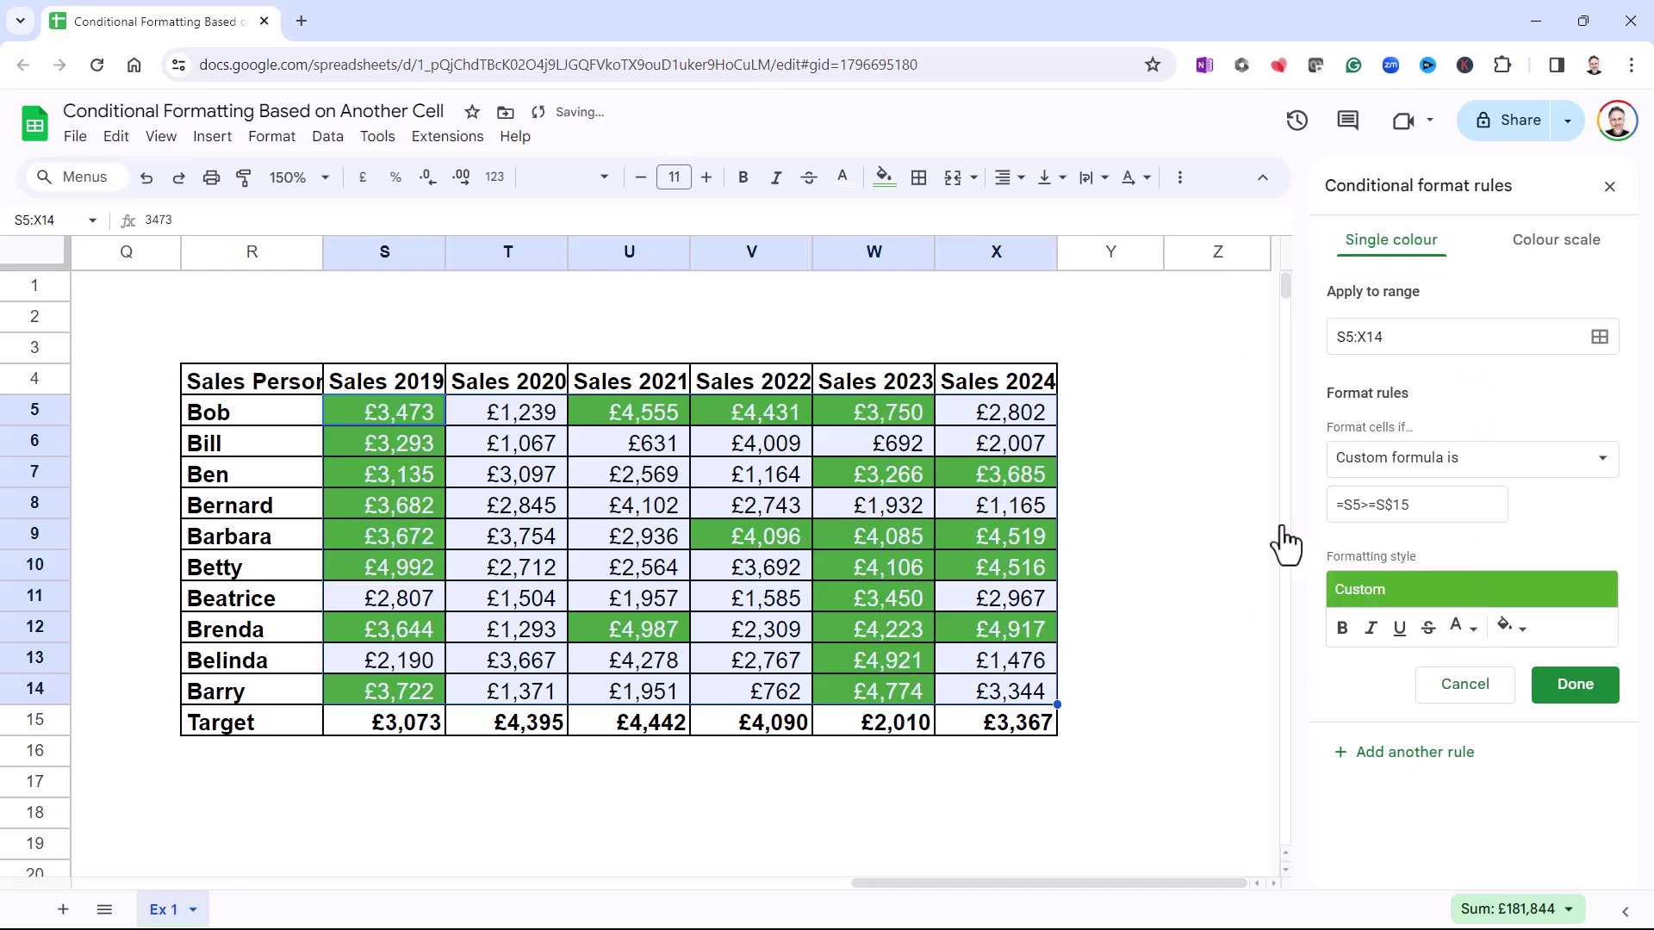
{"action": "left_click", "coordinate": [1557, 689]}
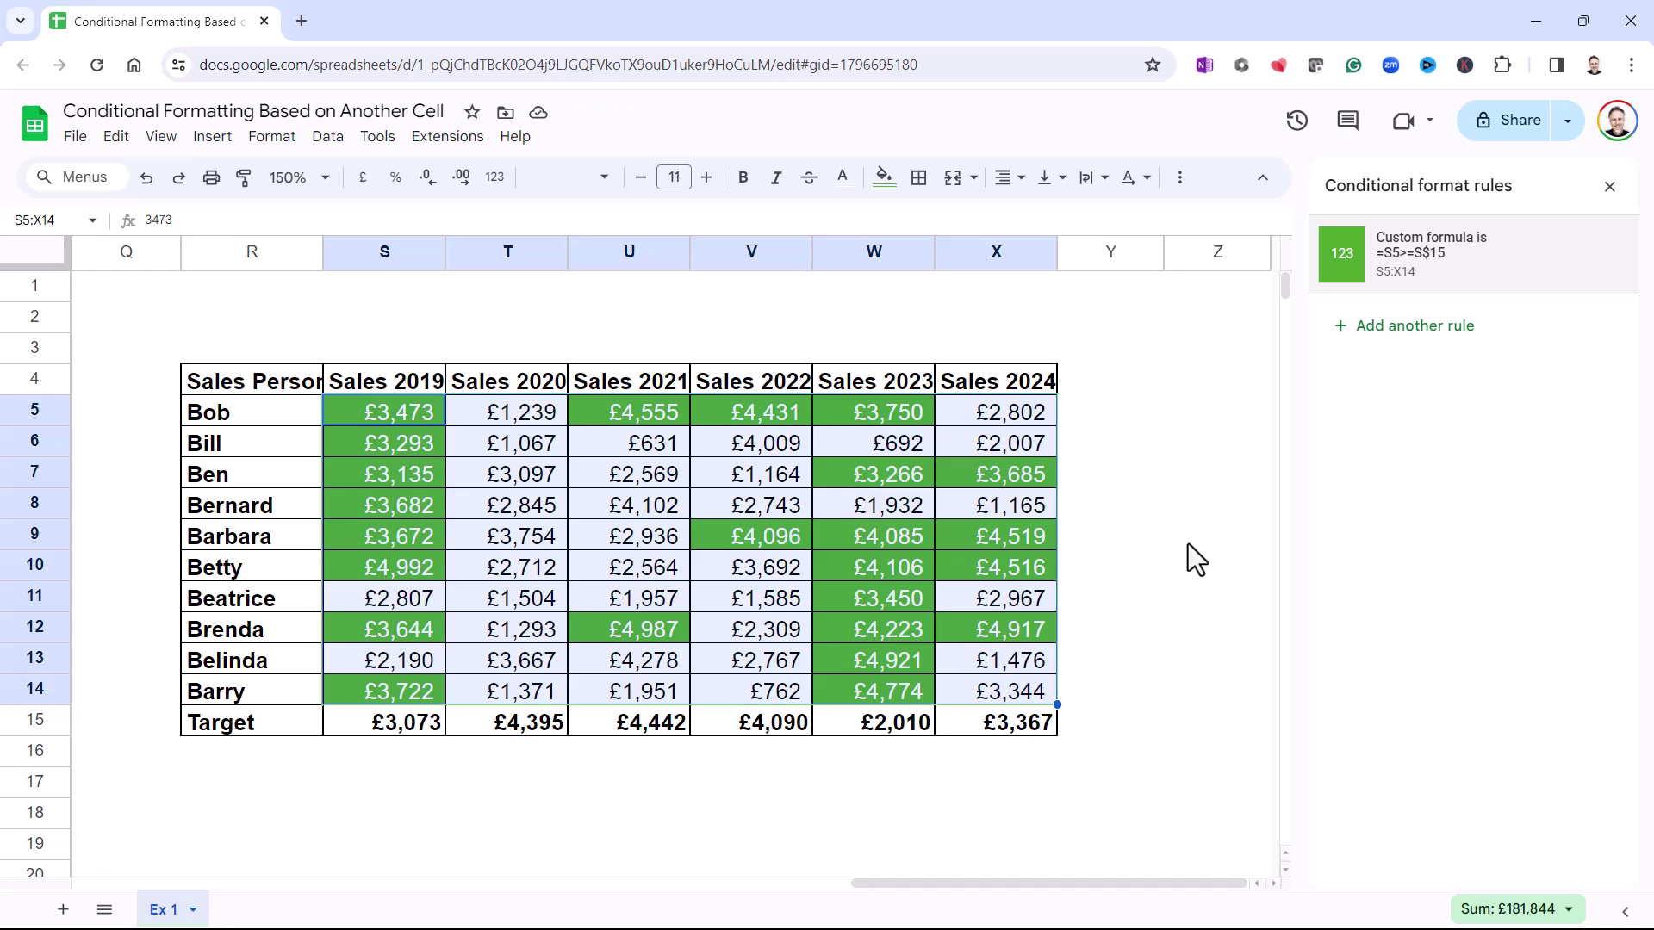